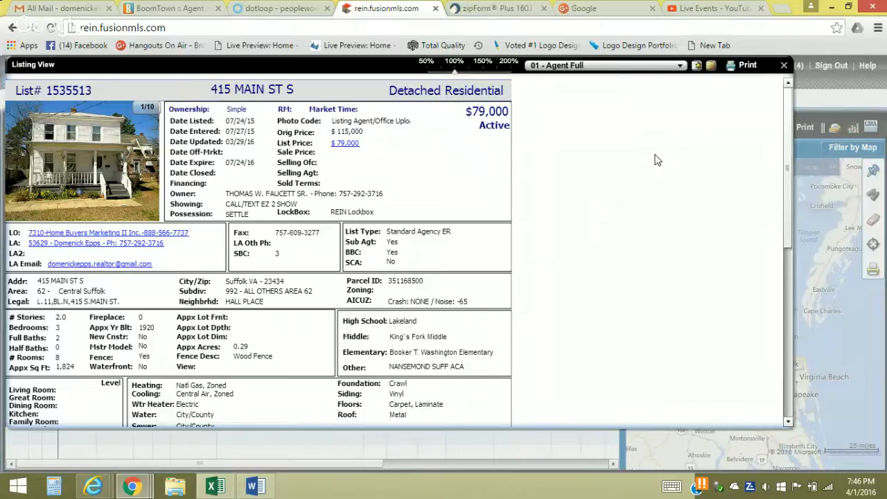
{"action": "left_click", "coordinate": [100, 157]}
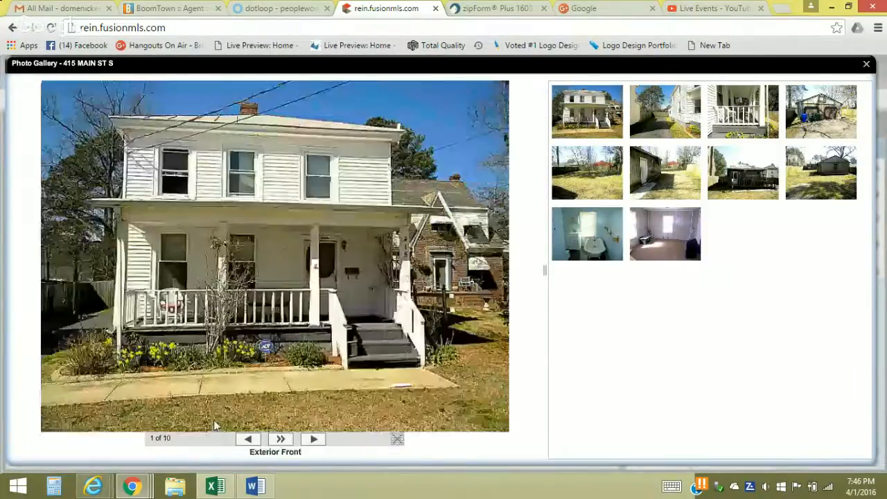
{"action": "left_click", "coordinate": [313, 440]}
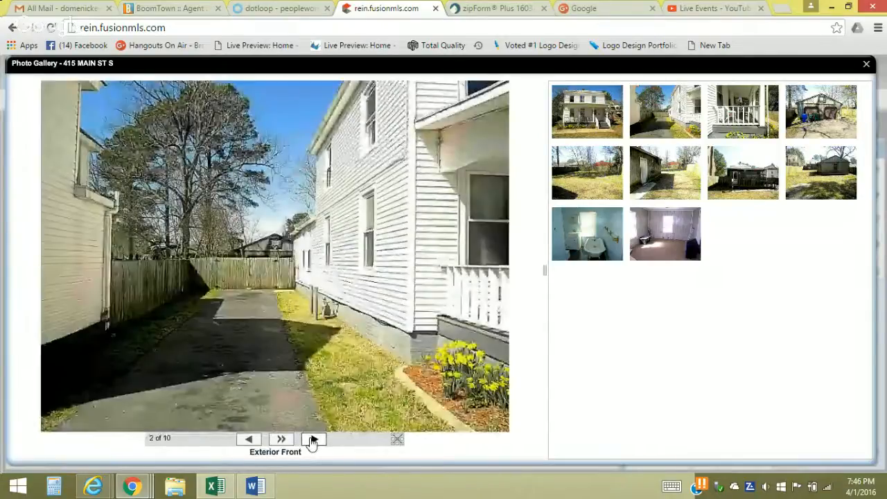
{"action": "left_click", "coordinate": [313, 441]}
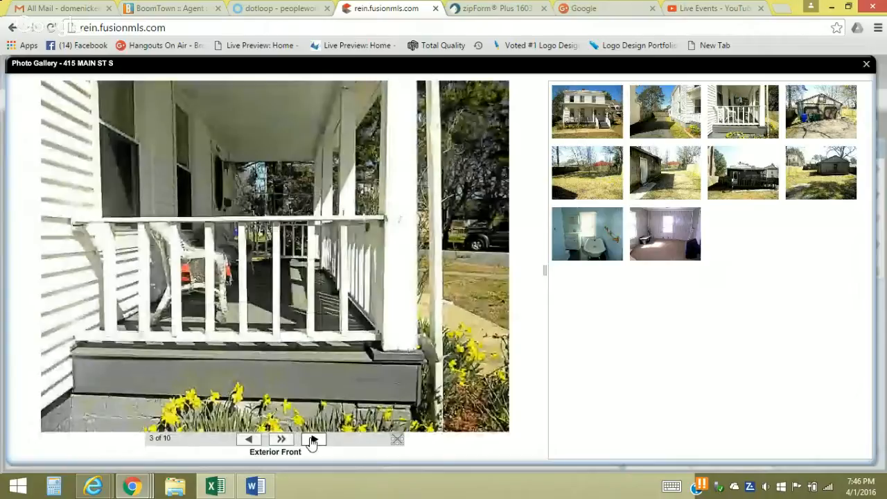
{"action": "left_click", "coordinate": [313, 440]}
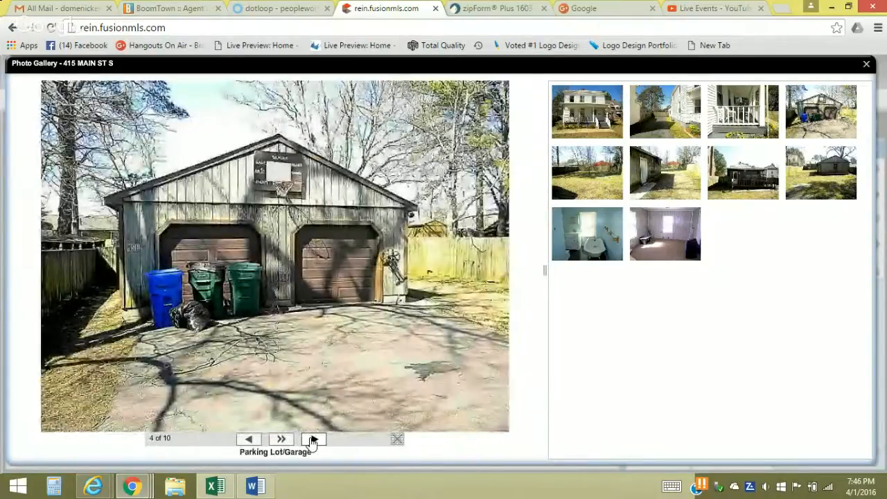
{"action": "left_click", "coordinate": [313, 441]}
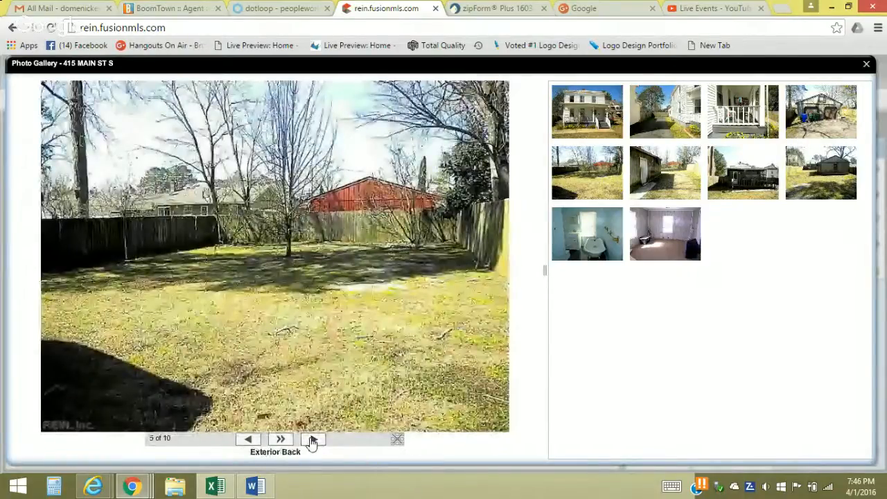
{"action": "left_click", "coordinate": [313, 440]}
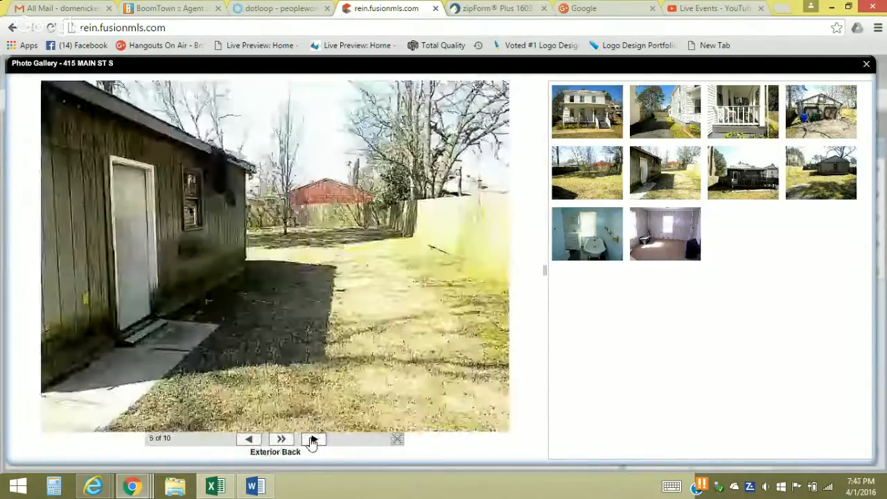
{"action": "left_click", "coordinate": [313, 441]}
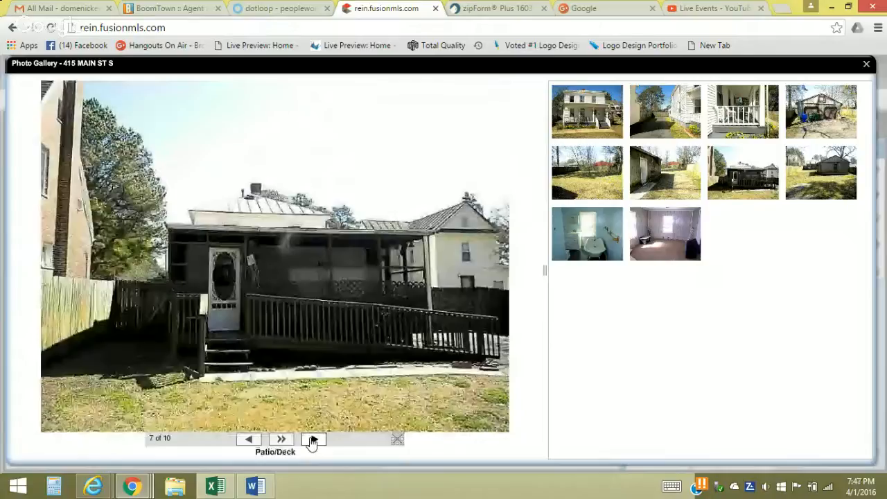
{"action": "left_click", "coordinate": [313, 440]}
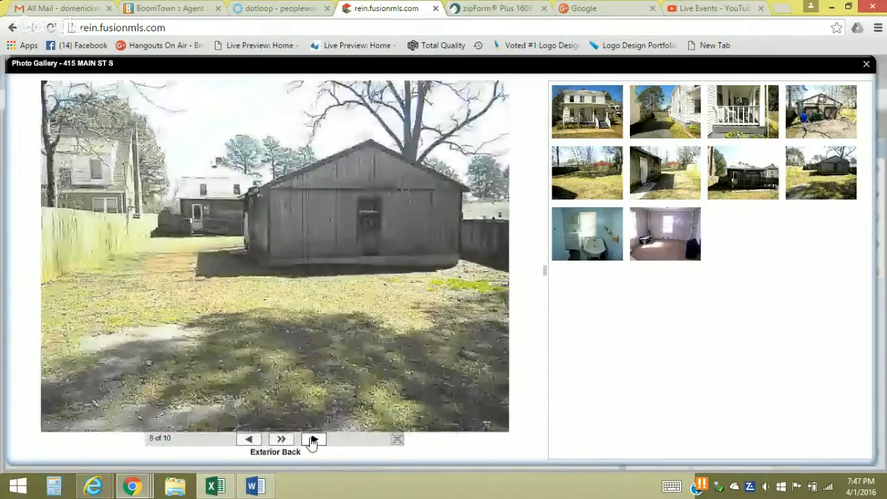
{"action": "left_click", "coordinate": [313, 440]}
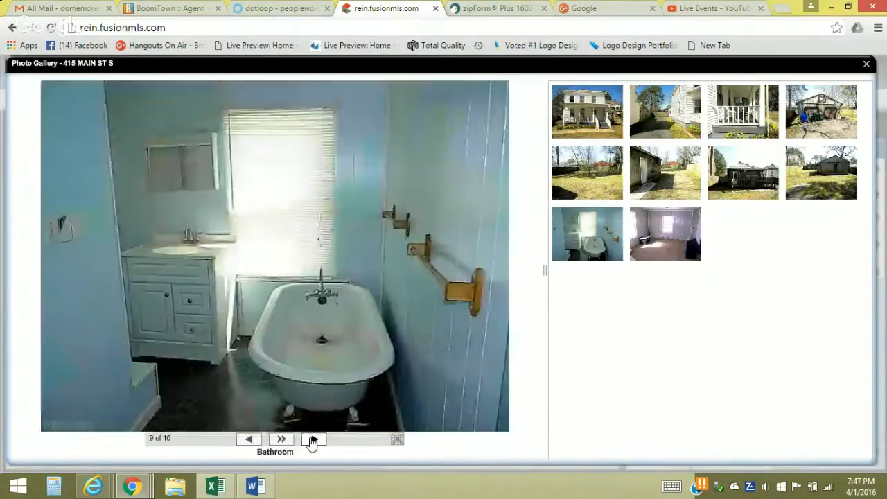
{"action": "left_click", "coordinate": [313, 440]}
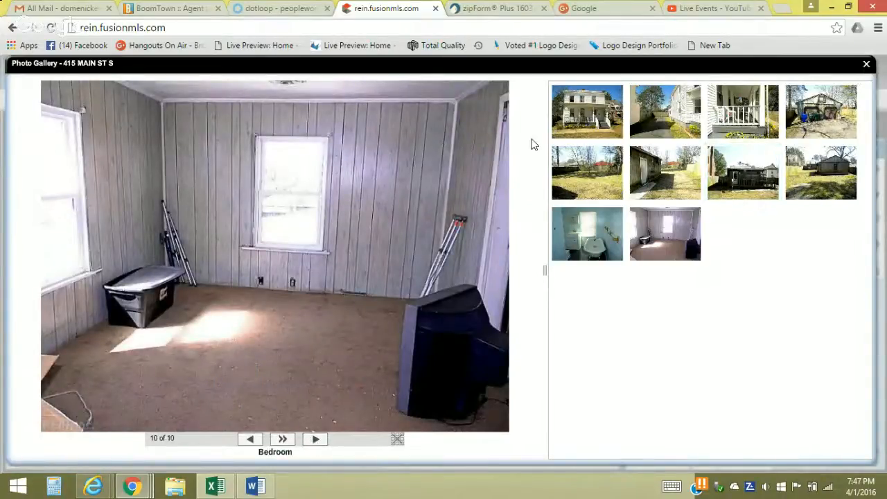
{"action": "key", "text": "Escape"}
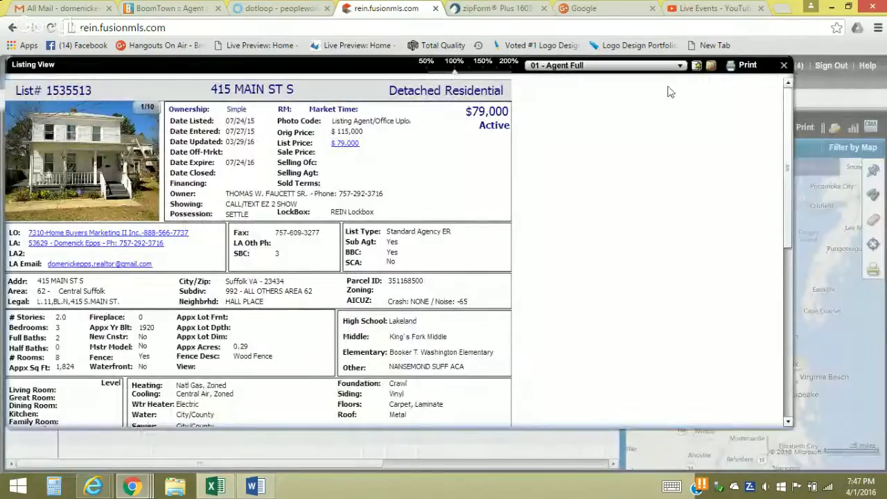
{"action": "left_click", "coordinate": [785, 66]}
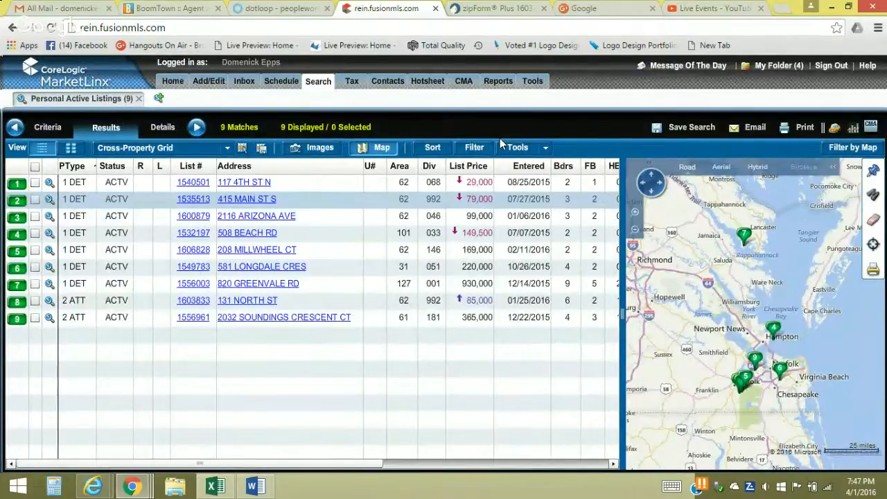
{"action": "left_click", "coordinate": [316, 81]}
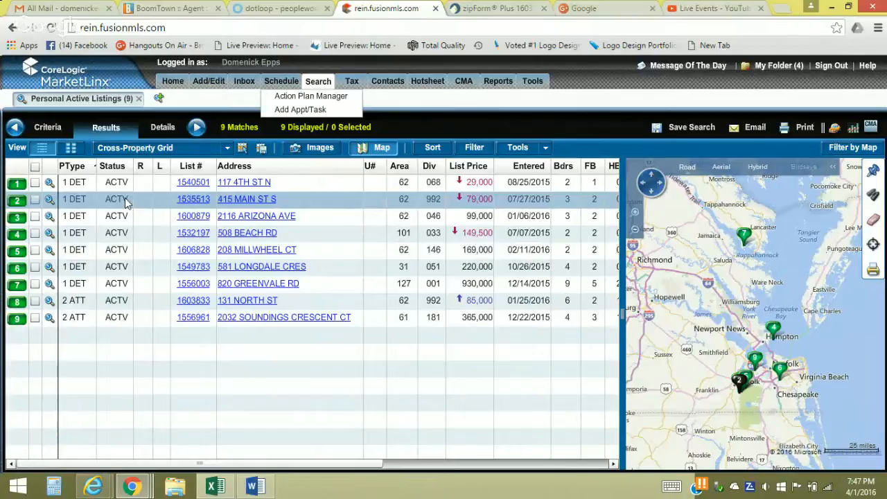
{"action": "left_click", "coordinate": [192, 204]}
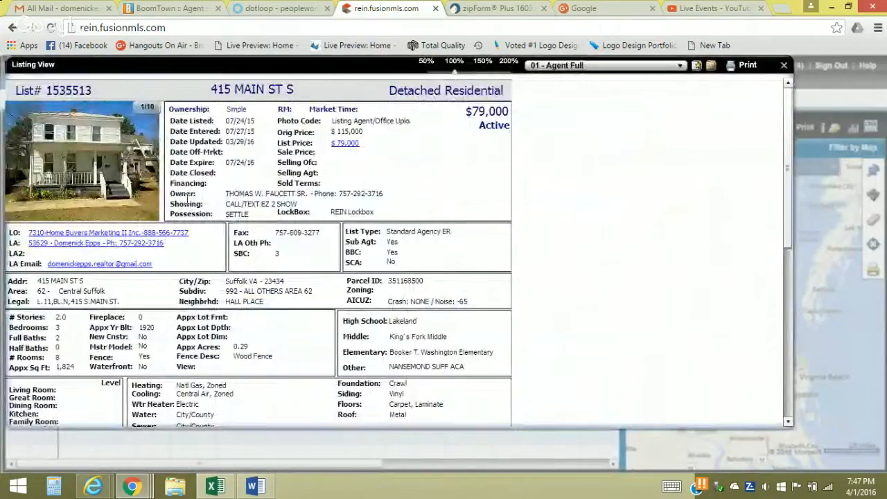
Copy listing number 1535513 and switch to the zipForm Plus transactions list
{"action": "left_click_drag", "start_coordinate": [99, 91], "coordinate": [43, 94]}
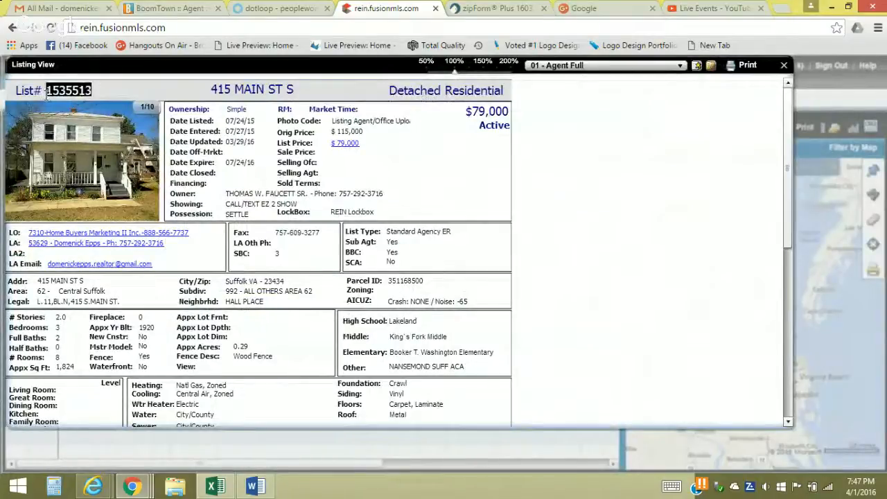
{"action": "right_click", "coordinate": [48, 91]}
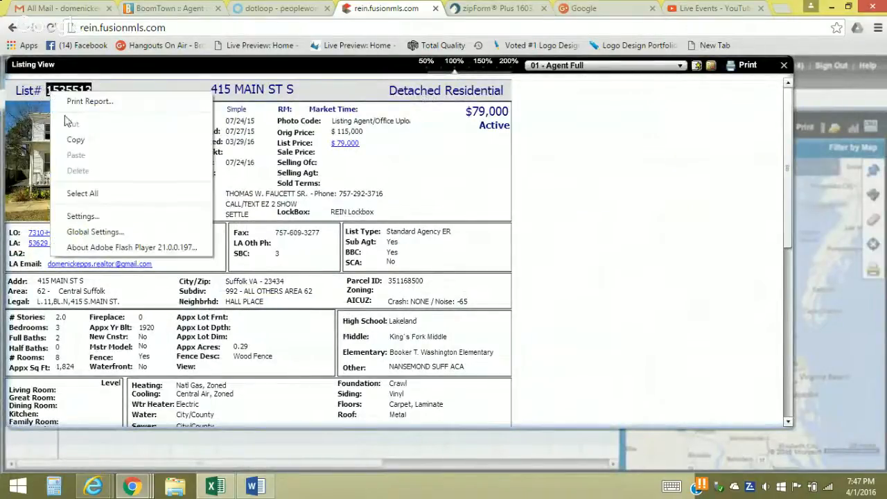
{"action": "left_click", "coordinate": [72, 140]}
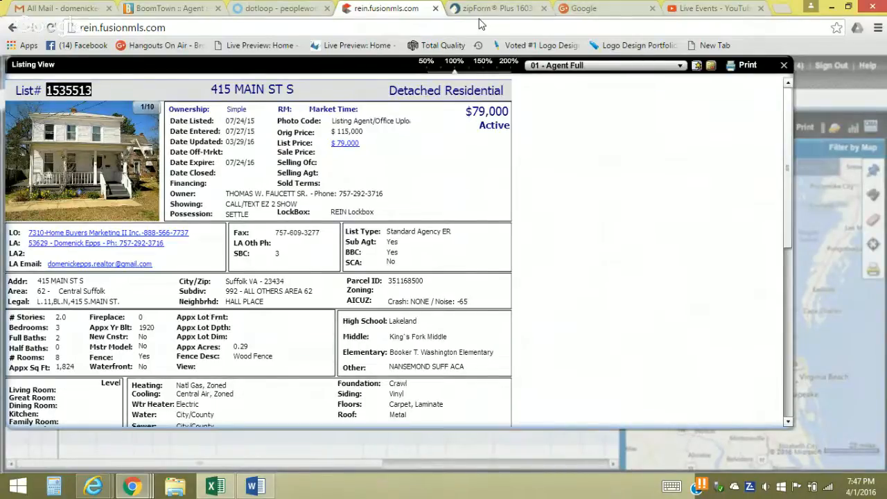
{"action": "left_click", "coordinate": [474, 17]}
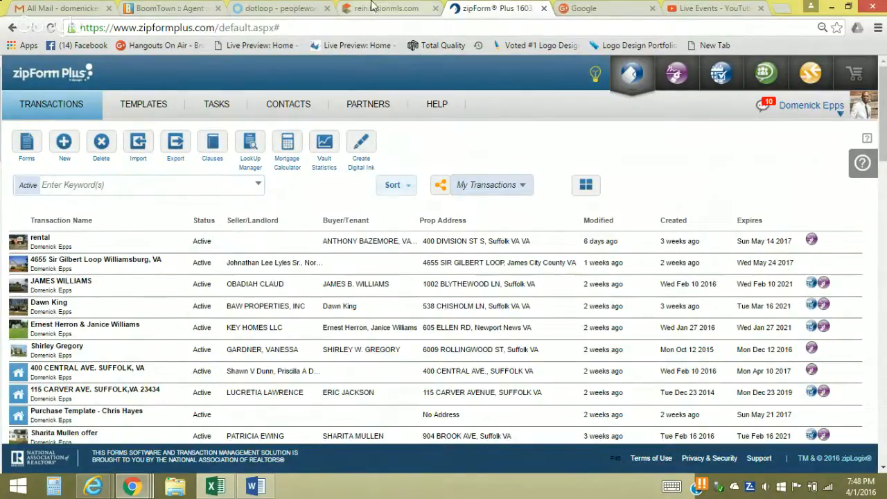
Start a new transaction named for the buyer, typed Purchase and Residential
{"action": "left_click", "coordinate": [60, 150]}
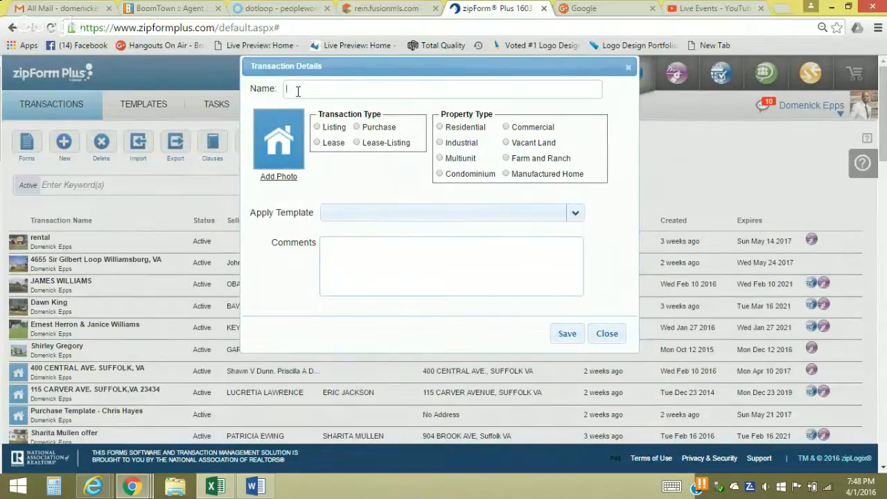
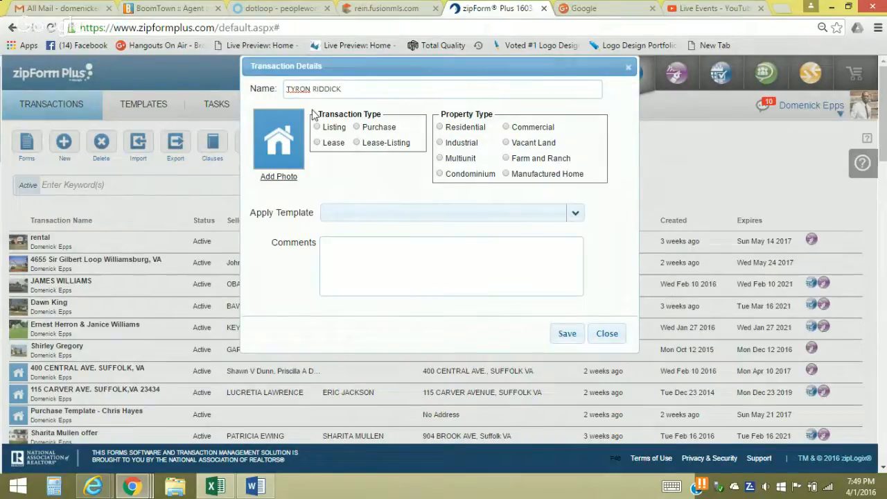
{"action": "left_click", "coordinate": [356, 128]}
{"action": "left_click", "coordinate": [440, 128]}
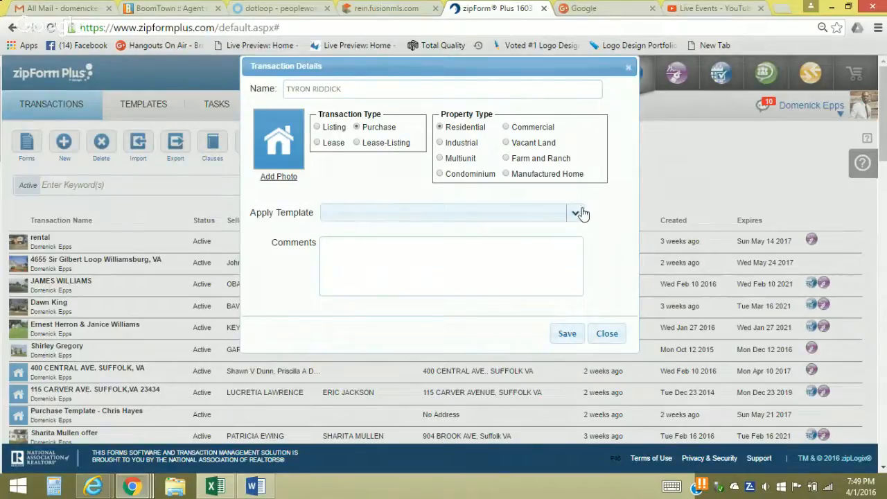
Apply the agent's saved purchase template and save the new transaction
{"action": "left_click", "coordinate": [575, 214]}
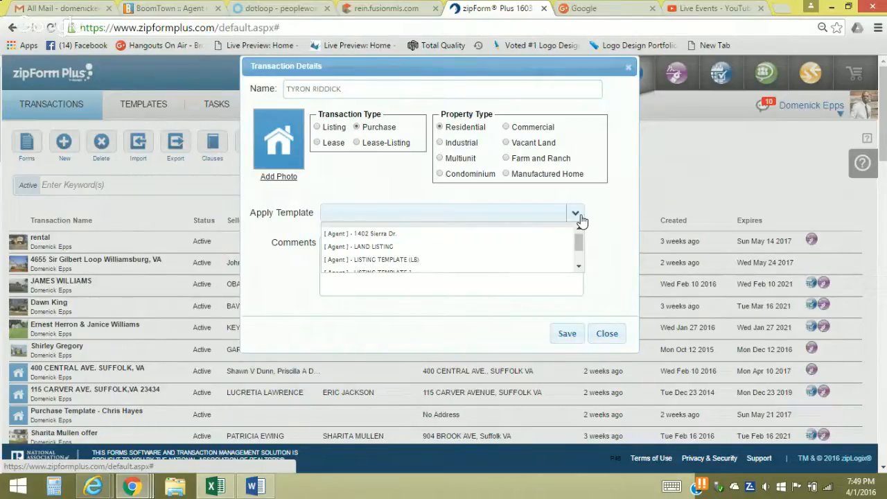
{"action": "left_click", "coordinate": [579, 266]}
{"action": "left_click", "coordinate": [581, 265]}
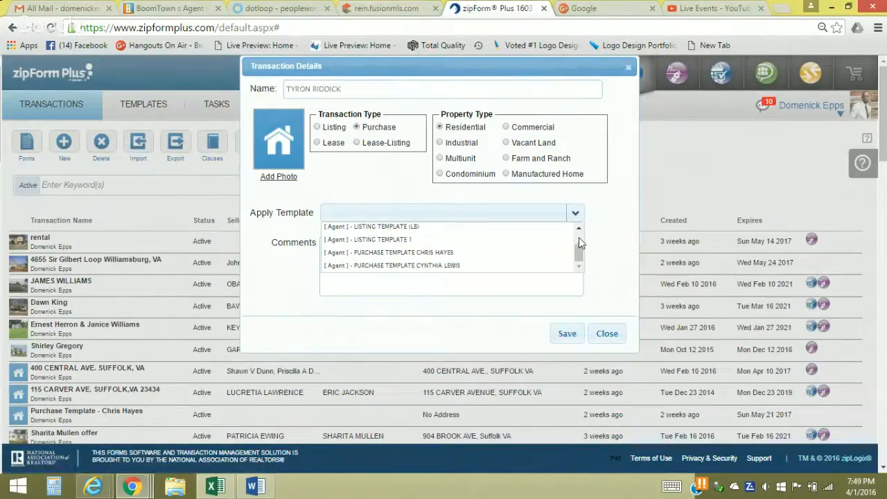
{"action": "left_click", "coordinate": [446, 253]}
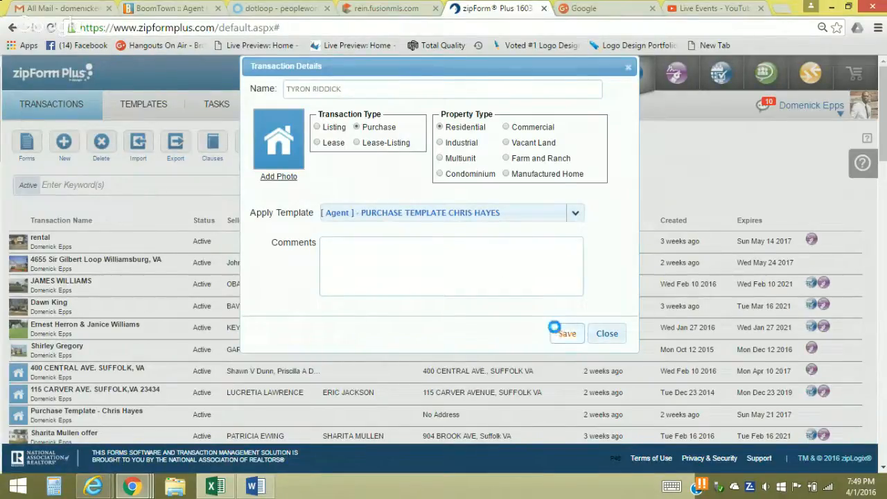
{"action": "left_click", "coordinate": [557, 332]}
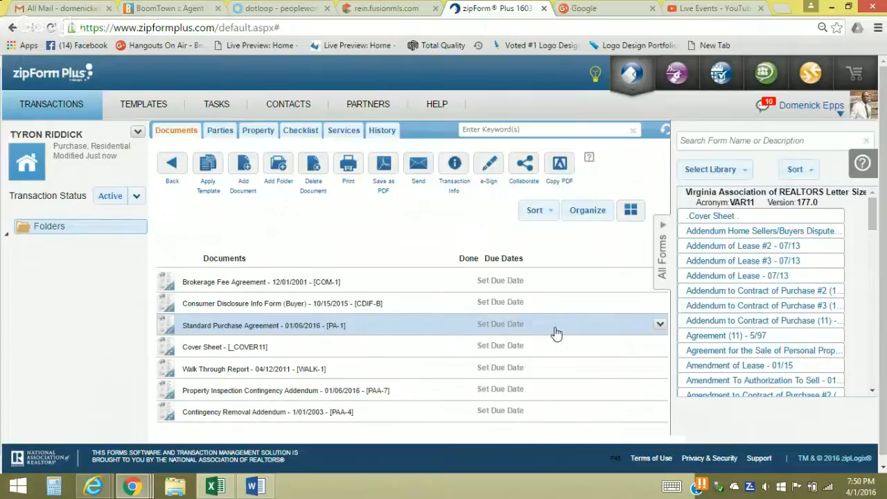
Add Disclosure of Dual Agency or Dual Representation [DR-DUAL] from the REIN forms library, then hide the library
{"action": "left_click", "coordinate": [743, 178]}
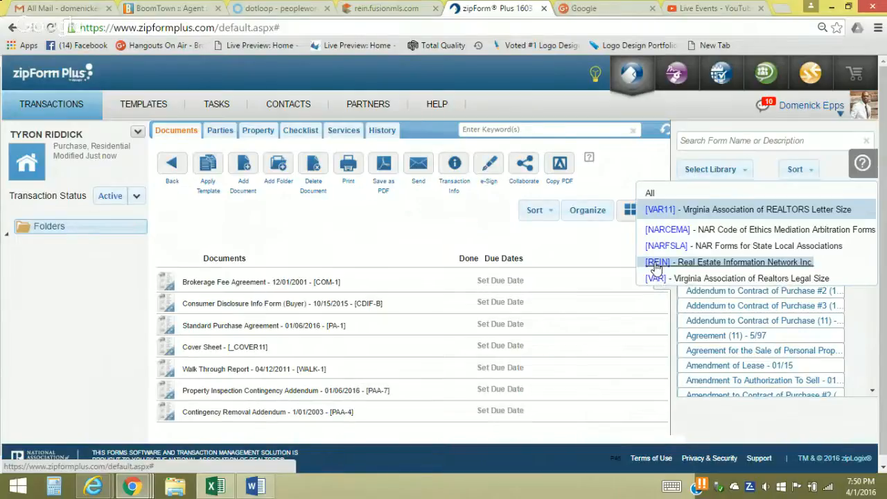
{"action": "left_click", "coordinate": [655, 266]}
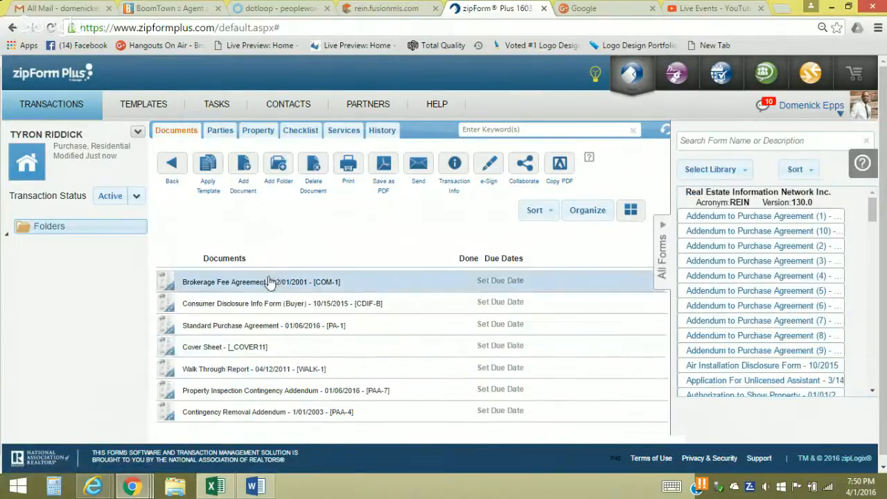
{"action": "scroll", "coordinate": [271, 282], "scroll_direction": "down", "scroll_amount": 2}
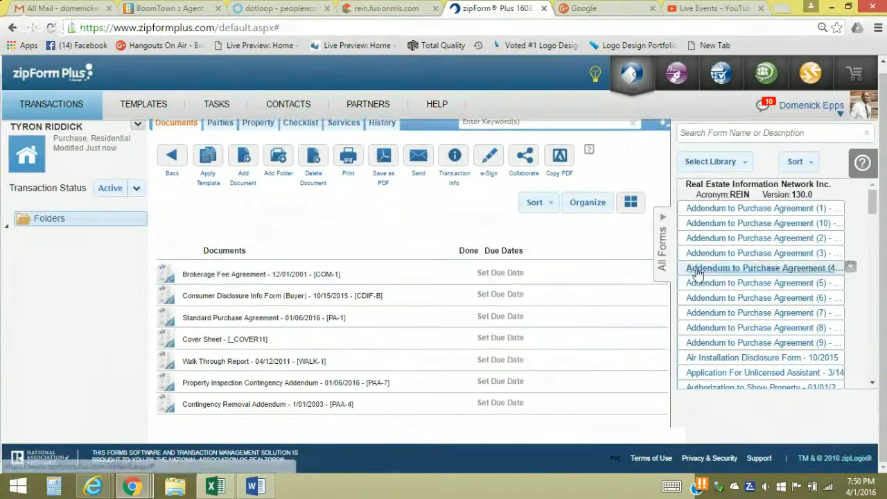
{"action": "left_click", "coordinate": [873, 385]}
{"action": "left_click", "coordinate": [873, 385]}
{"action": "left_click", "coordinate": [872, 385]}
{"action": "left_click", "coordinate": [873, 385]}
{"action": "left_click", "coordinate": [873, 385]}
{"action": "left_click", "coordinate": [873, 386]}
{"action": "left_click", "coordinate": [872, 386]}
{"action": "left_click", "coordinate": [873, 385]}
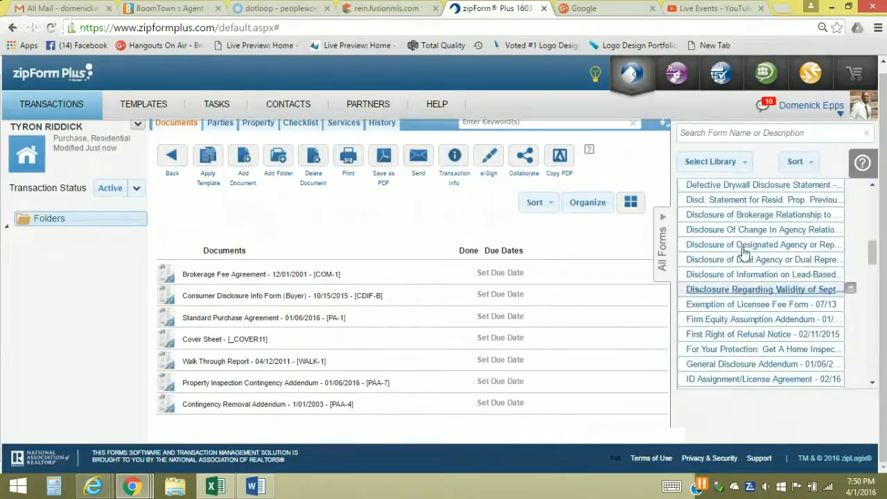
{"action": "double_click", "coordinate": [709, 267]}
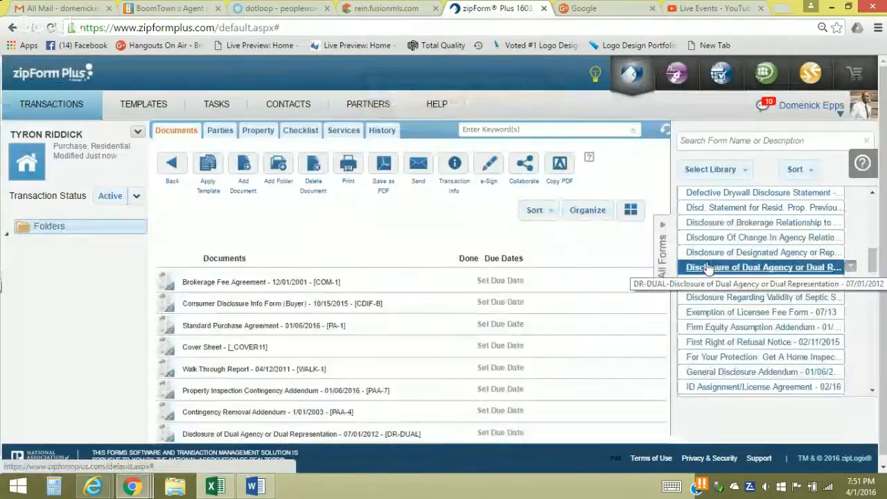
{"action": "left_click", "coordinate": [662, 230]}
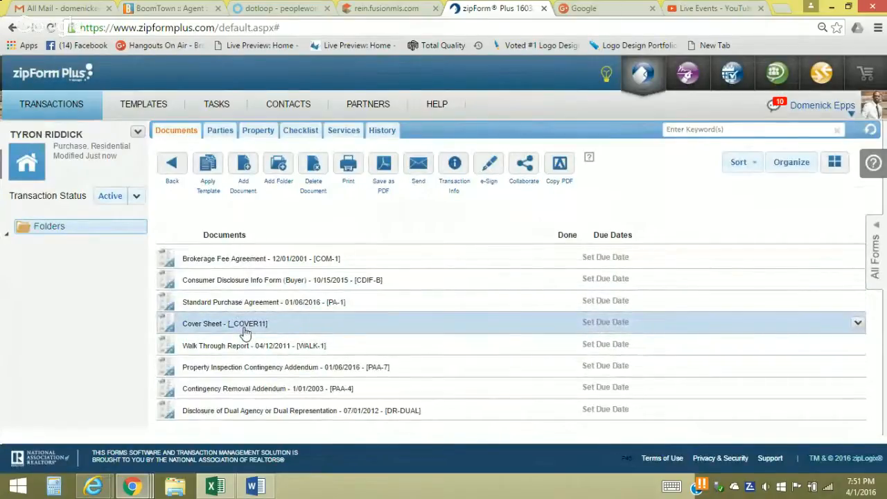
Open the Cover Sheet, start an MLS Connect import, and go back to the REIN listing
{"action": "left_click", "coordinate": [243, 330]}
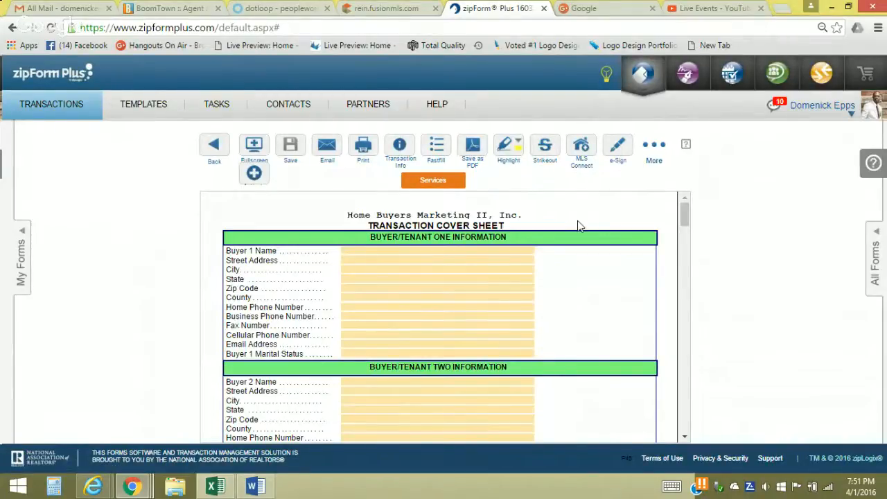
{"action": "left_click", "coordinate": [581, 149]}
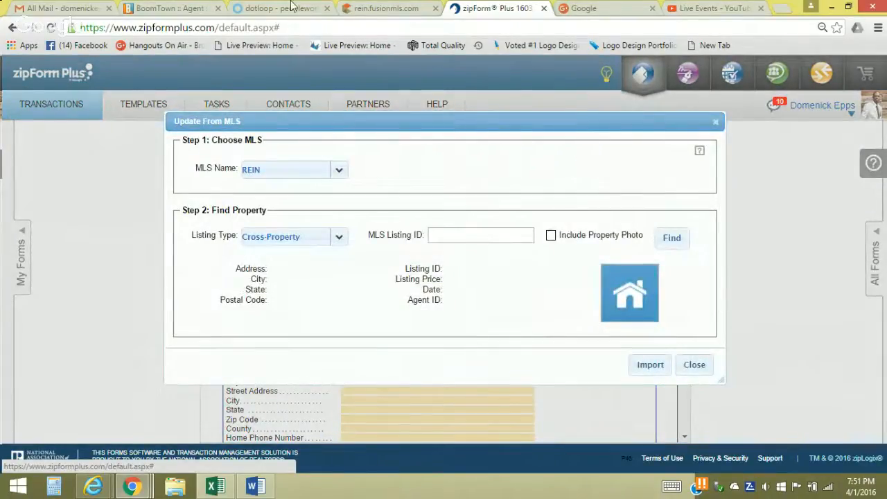
{"action": "left_click", "coordinate": [385, 9]}
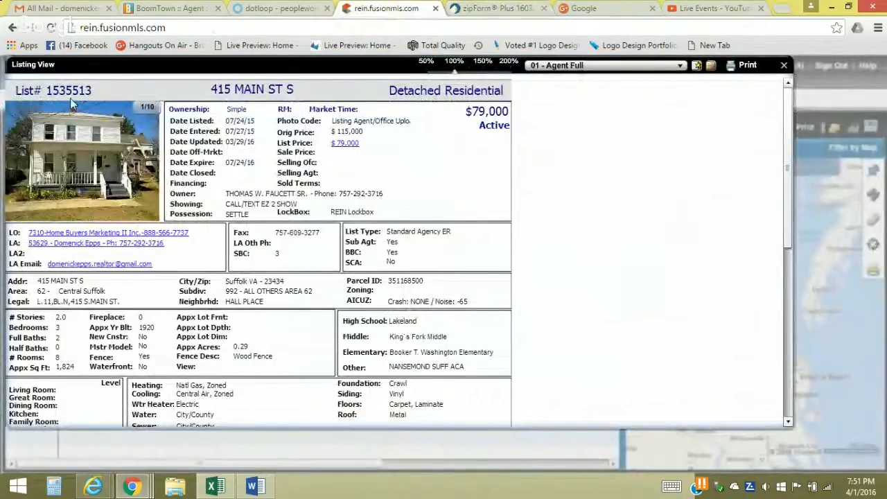
Copy List# 1535513 from REIN and paste it into the Cover Sheet's MLS Listing ID
{"action": "double_click", "coordinate": [52, 89]}
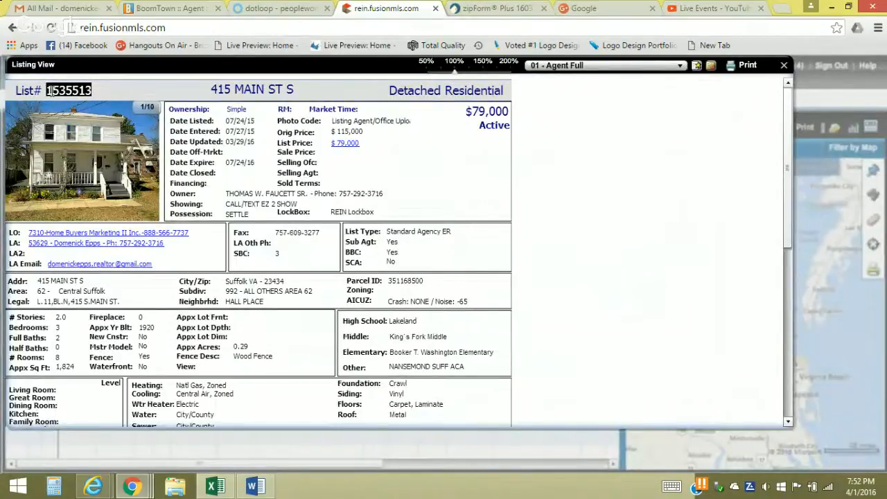
{"action": "right_click", "coordinate": [52, 90]}
{"action": "left_click", "coordinate": [76, 142]}
{"action": "left_click", "coordinate": [464, 8]}
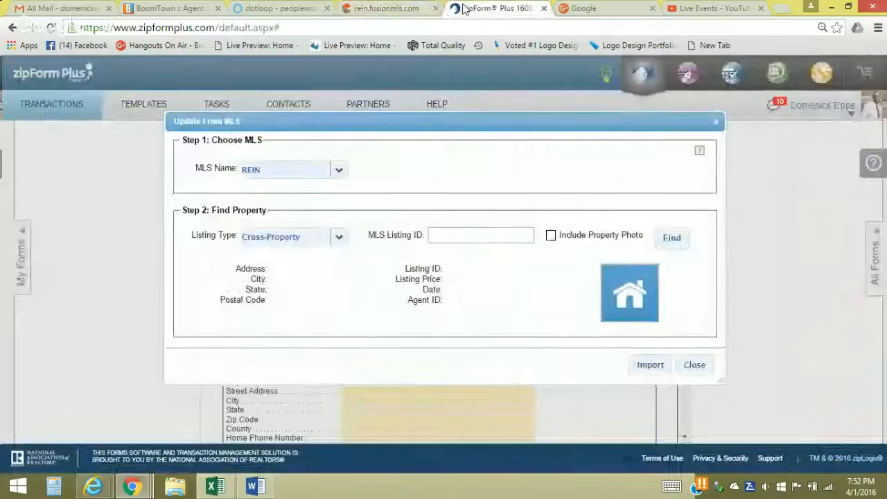
{"action": "right_click", "coordinate": [439, 237]}
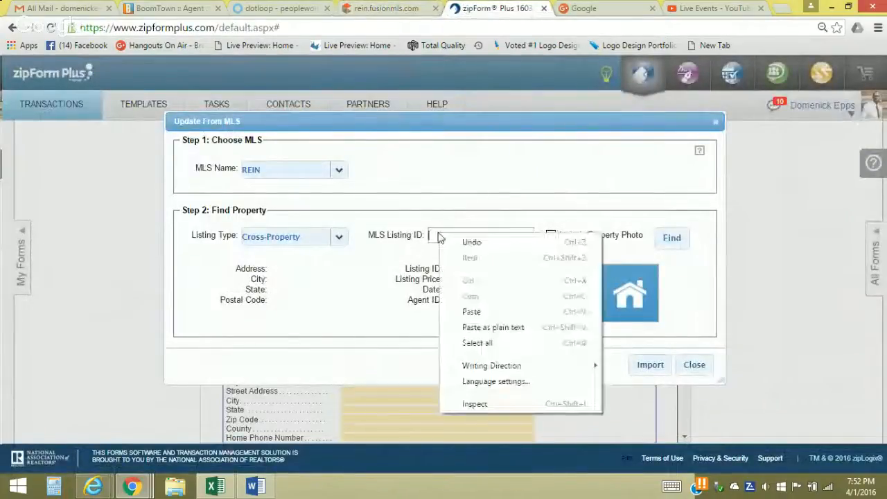
{"action": "left_click", "coordinate": [472, 311]}
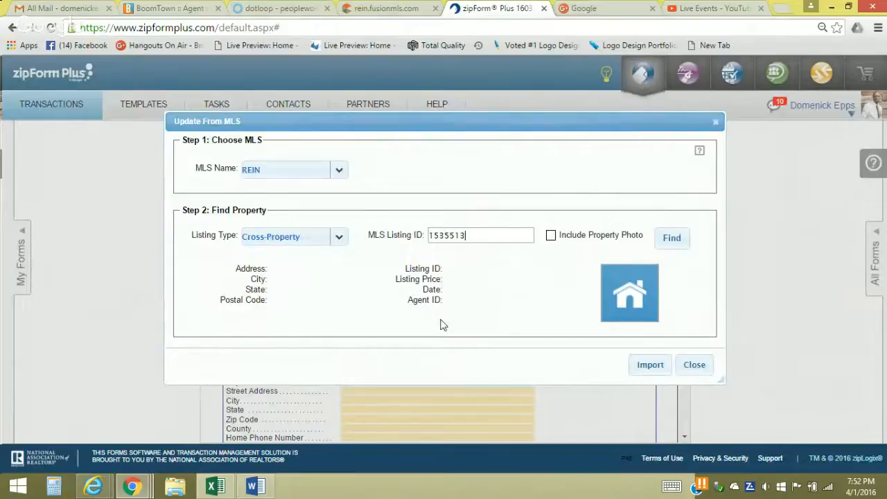
Find the Cross-Property listing with its photo and import it without overwriting existing entries
{"action": "left_click", "coordinate": [341, 239]}
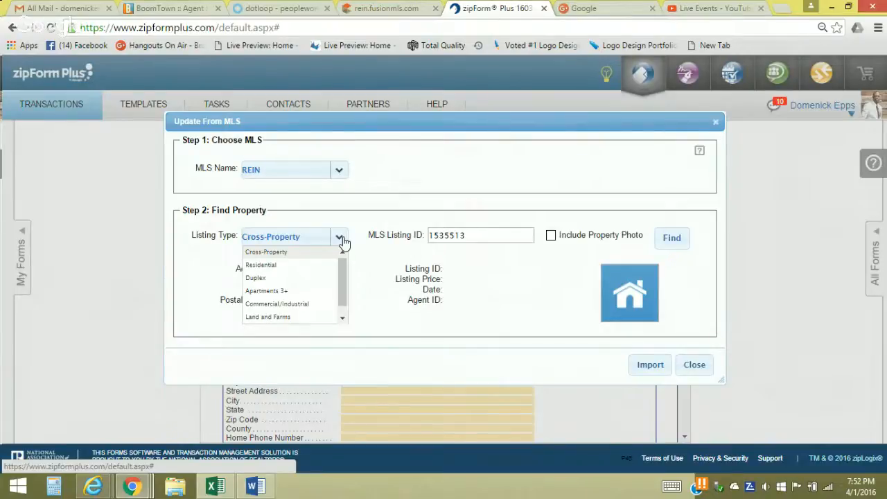
{"action": "left_click", "coordinate": [359, 284]}
{"action": "left_click", "coordinate": [551, 236]}
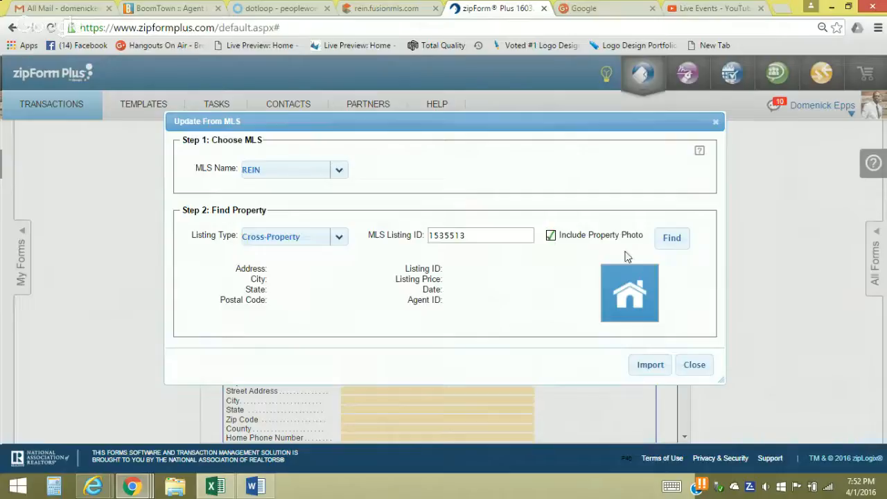
{"action": "left_click", "coordinate": [672, 240]}
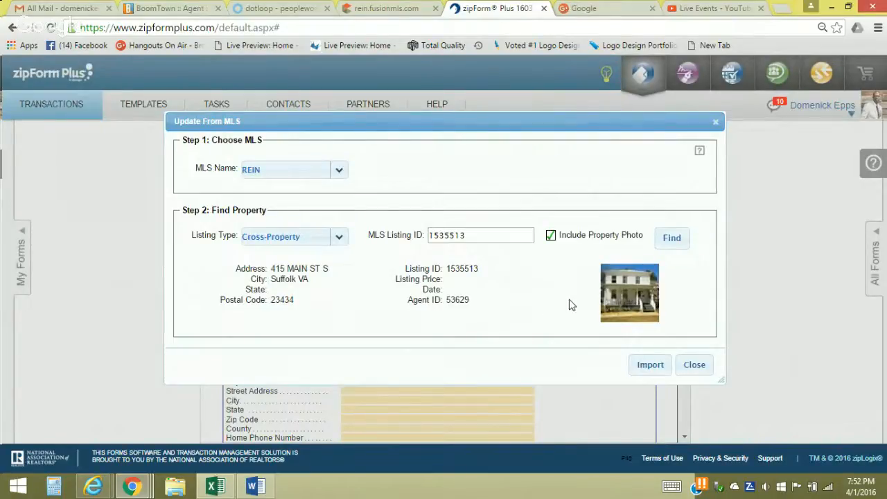
{"action": "left_click", "coordinate": [646, 366]}
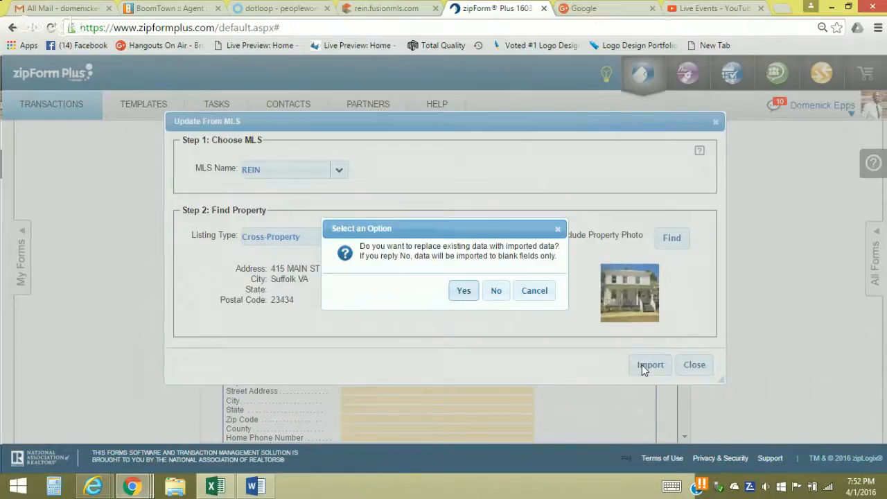
{"action": "left_click", "coordinate": [496, 292]}
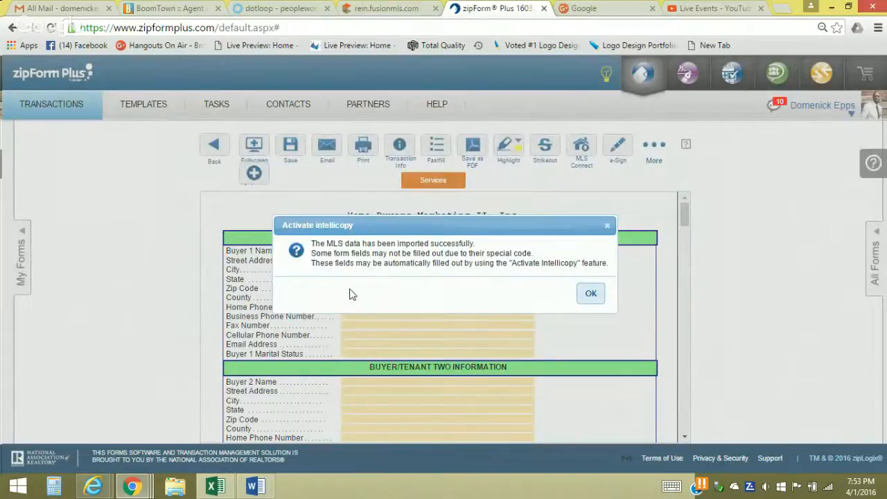
{"action": "left_click", "coordinate": [590, 294]}
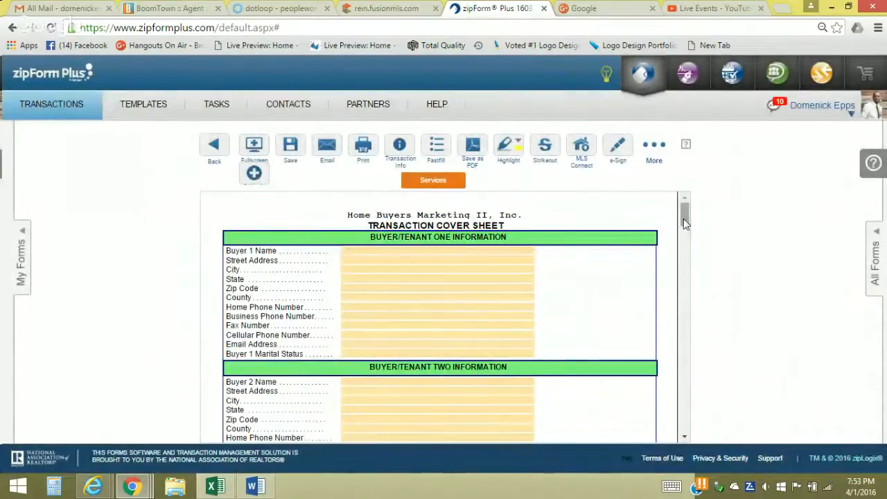
Scroll the Cover Sheet down to review the imported Seller and Selling Broker details
{"action": "left_click_drag", "start_coordinate": [684, 220], "coordinate": [686, 257]}
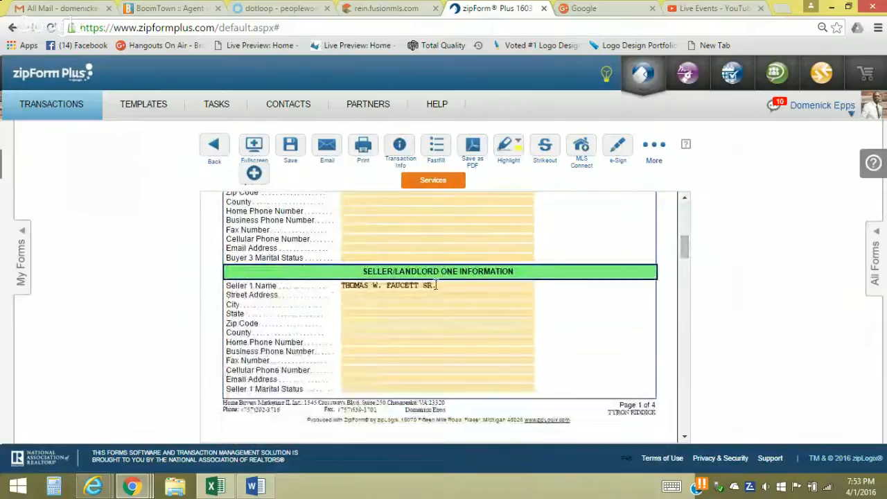
{"action": "left_click_drag", "start_coordinate": [683, 252], "coordinate": [686, 294]}
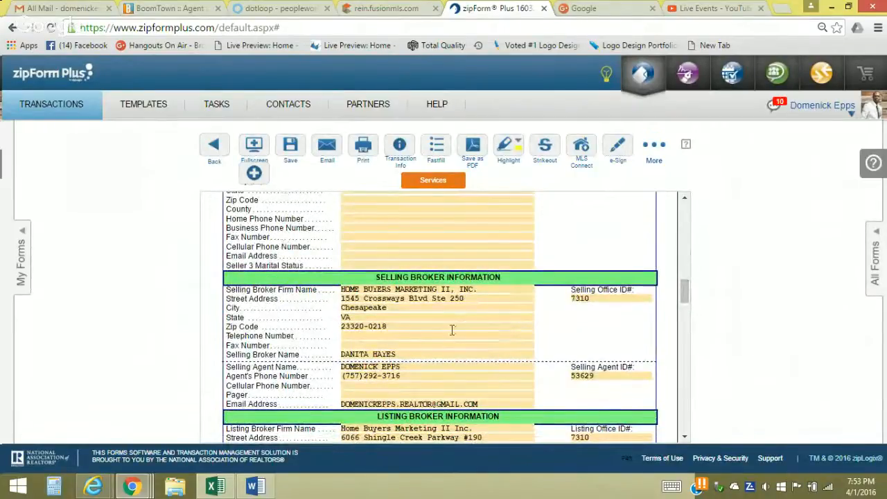
Enter the selling broker's name into the Listing Broker Name field
{"action": "left_click_drag", "start_coordinate": [684, 290], "coordinate": [685, 305]}
{"action": "scroll", "coordinate": [684, 298], "scroll_direction": "down", "scroll_amount": 1}
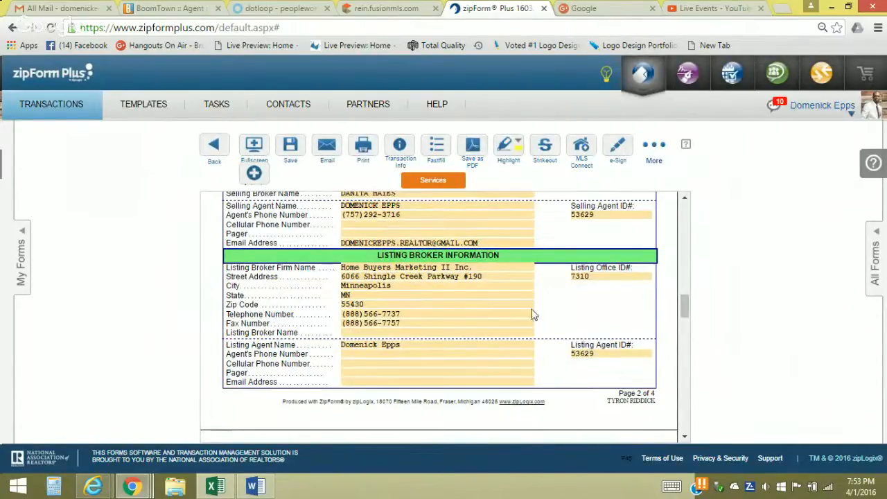
{"action": "left_click", "coordinate": [386, 333]}
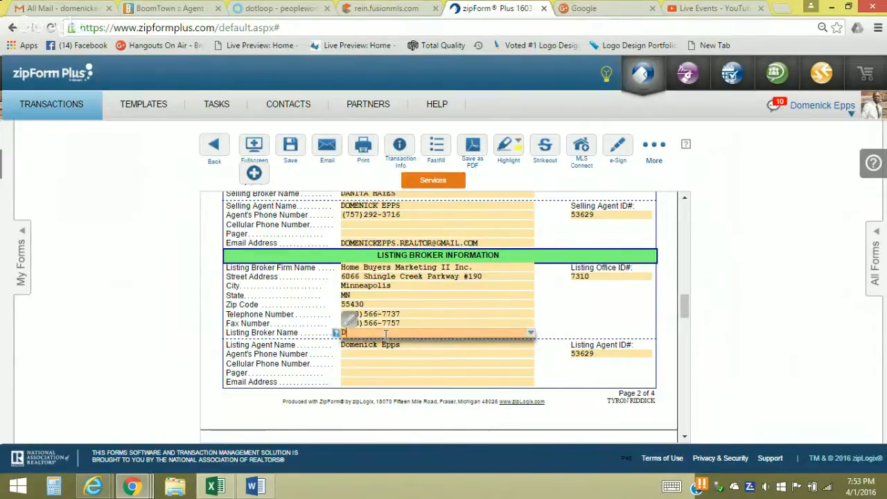
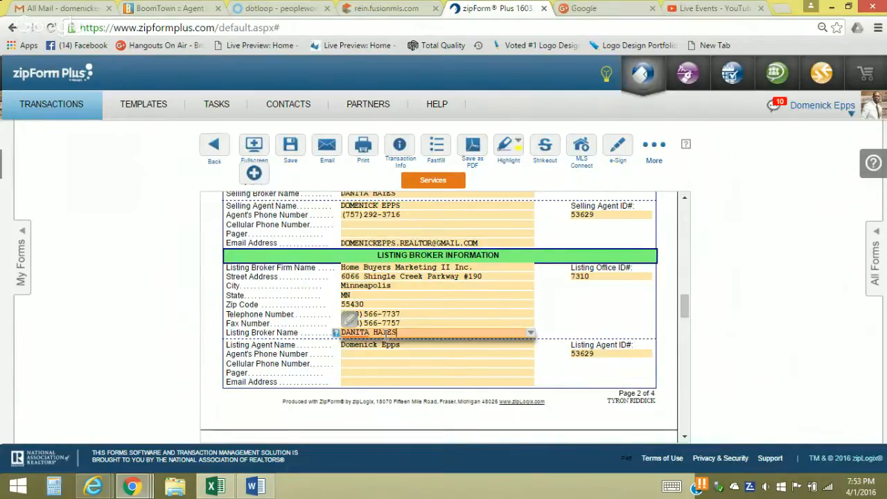
{"action": "left_click", "coordinate": [683, 312]}
{"action": "scroll", "coordinate": [683, 312], "scroll_direction": "up", "scroll_amount": 1}
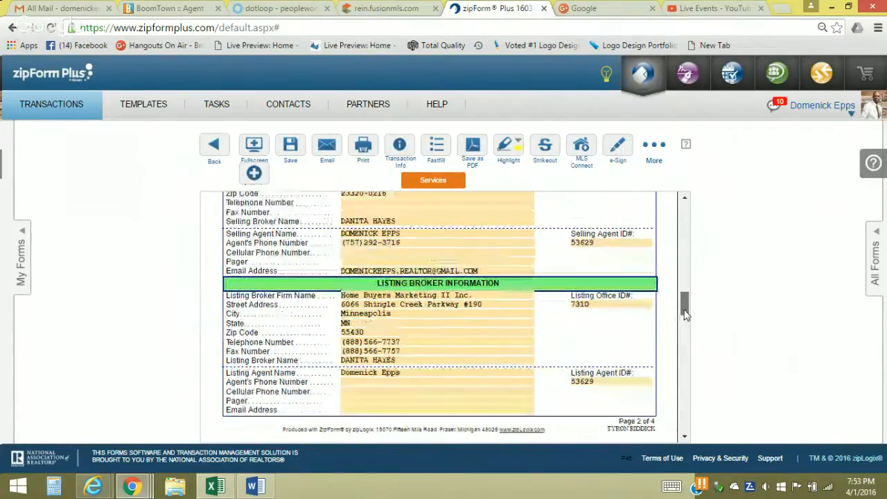
{"action": "left_click_drag", "start_coordinate": [683, 310], "coordinate": [684, 302]}
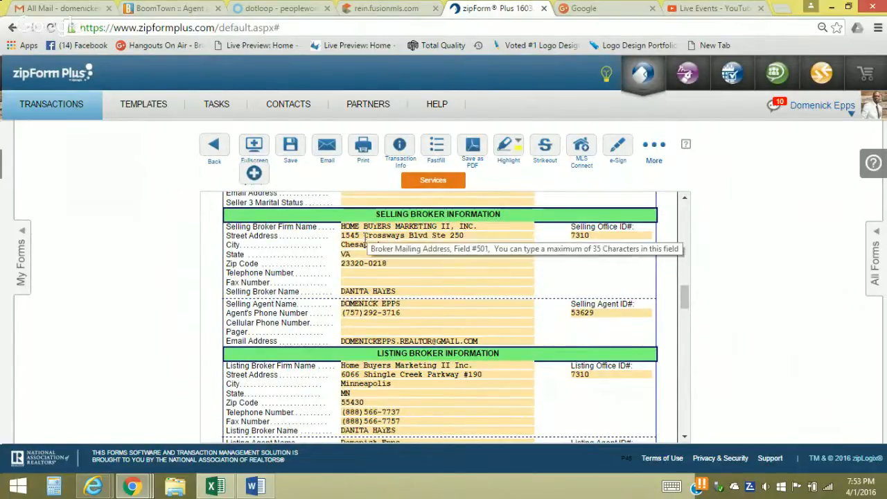
Check the REIN listing, then copy the selling office street address into the listing broker street
{"action": "left_click", "coordinate": [373, 10]}
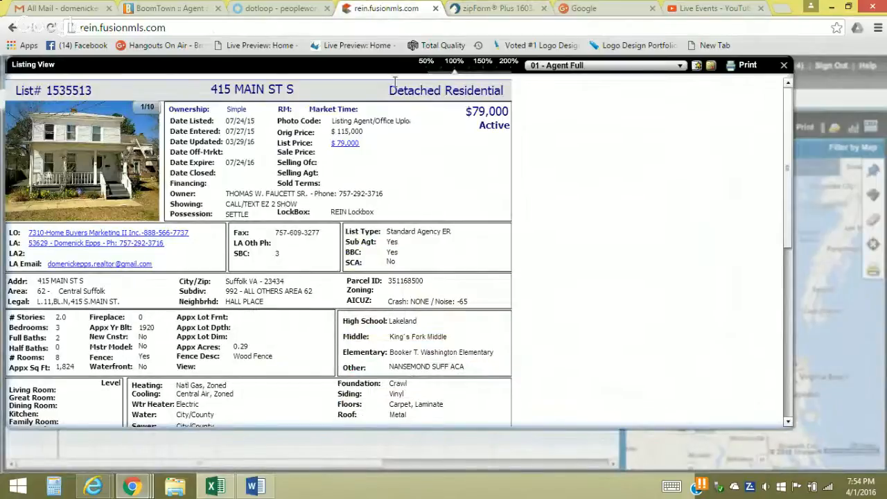
{"action": "left_click", "coordinate": [483, 9]}
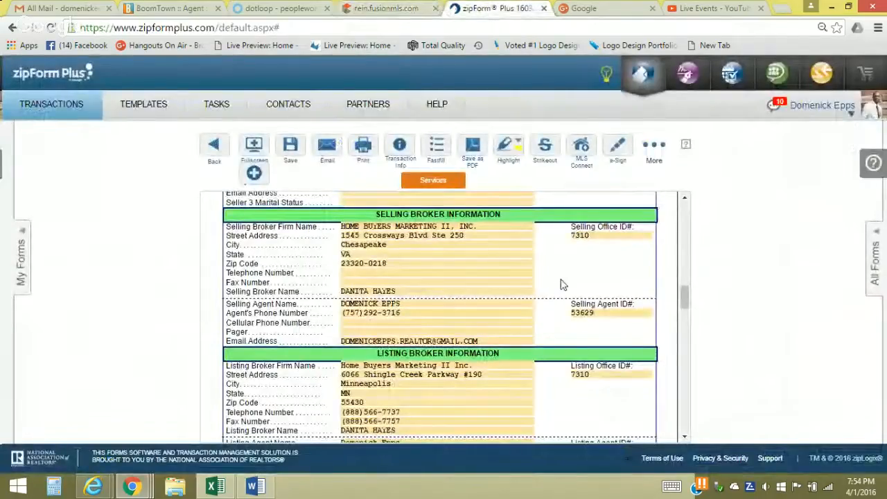
{"action": "left_click", "coordinate": [516, 421]}
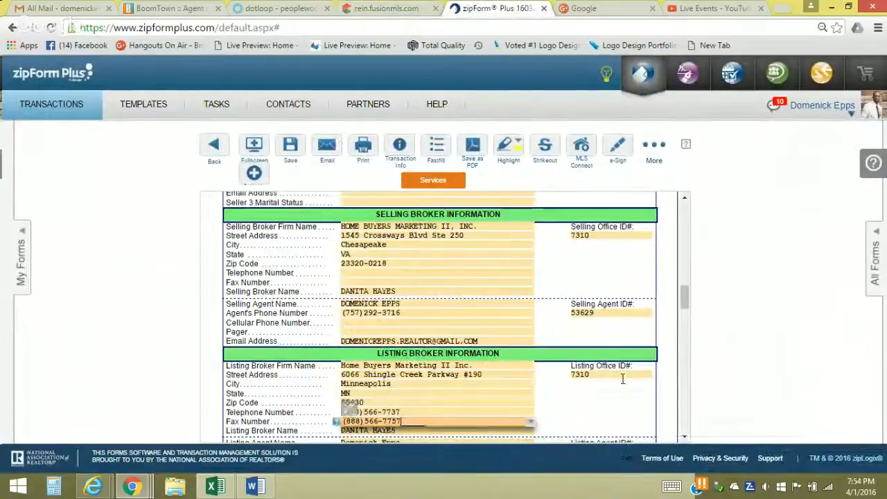
{"action": "left_click", "coordinate": [685, 438]}
{"action": "left_click", "coordinate": [685, 438]}
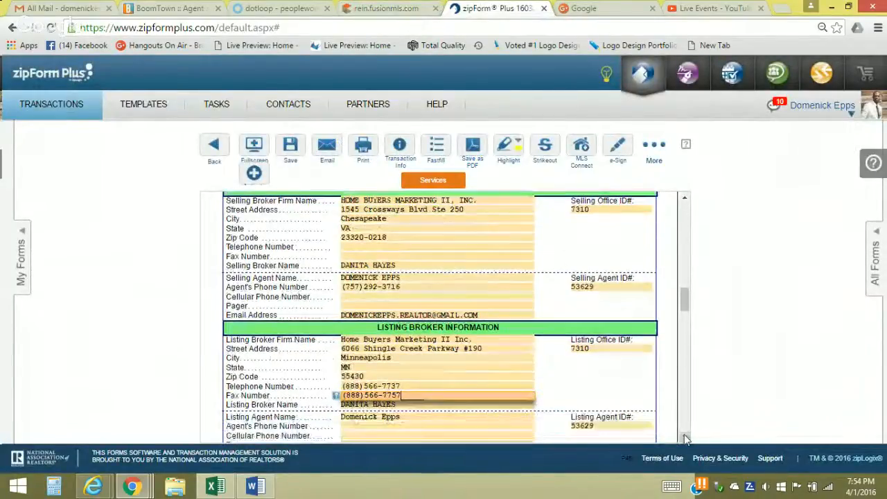
{"action": "left_click", "coordinate": [425, 213]}
{"action": "key", "text": "ctrl+c"}
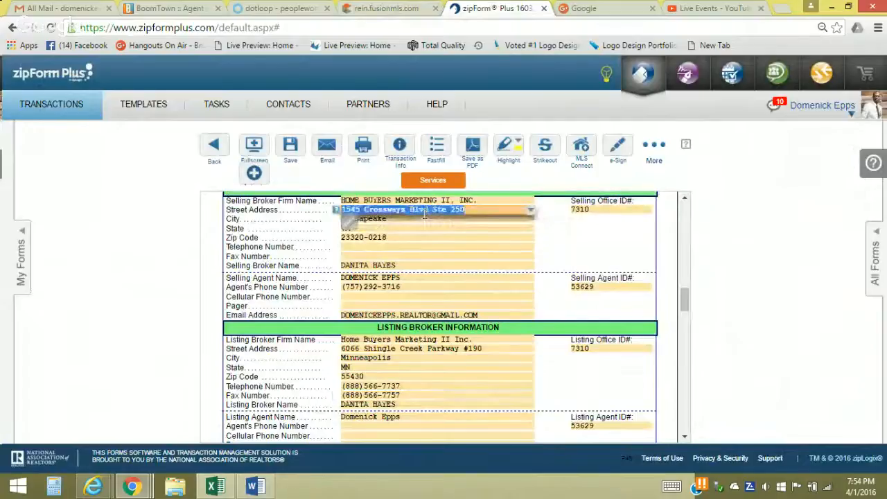
{"action": "right_click", "coordinate": [425, 213]}
{"action": "left_click", "coordinate": [451, 236]}
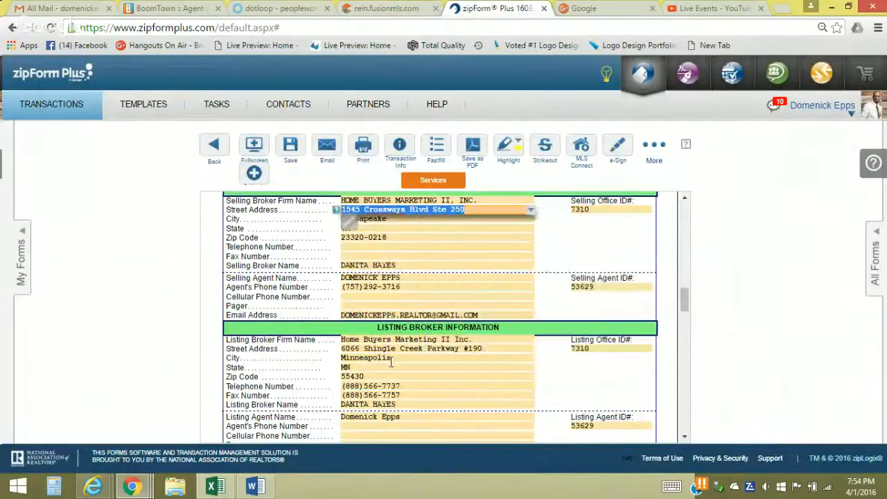
{"action": "left_click", "coordinate": [392, 351]}
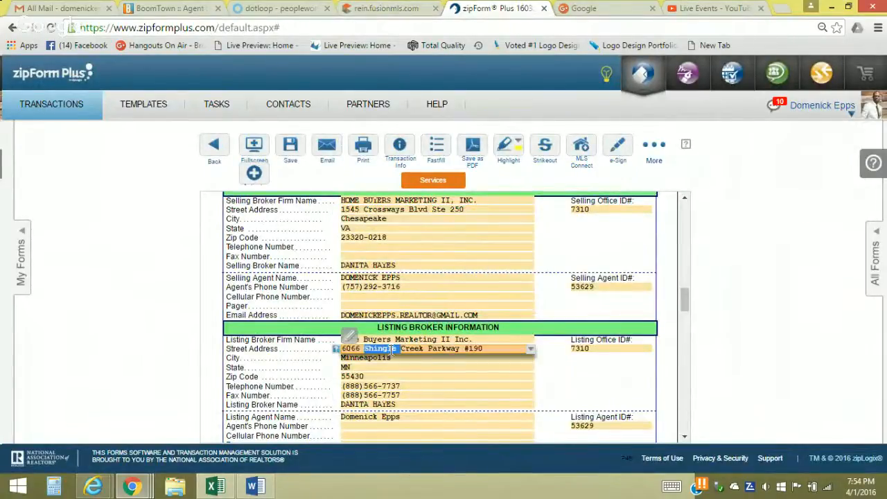
{"action": "right_click", "coordinate": [393, 352]}
{"action": "left_click", "coordinate": [410, 206]}
Replace the listing city Minneapolis with Chesapeake and the zip with 23320-3716
{"action": "left_click", "coordinate": [383, 218]}
{"action": "right_click", "coordinate": [383, 219]}
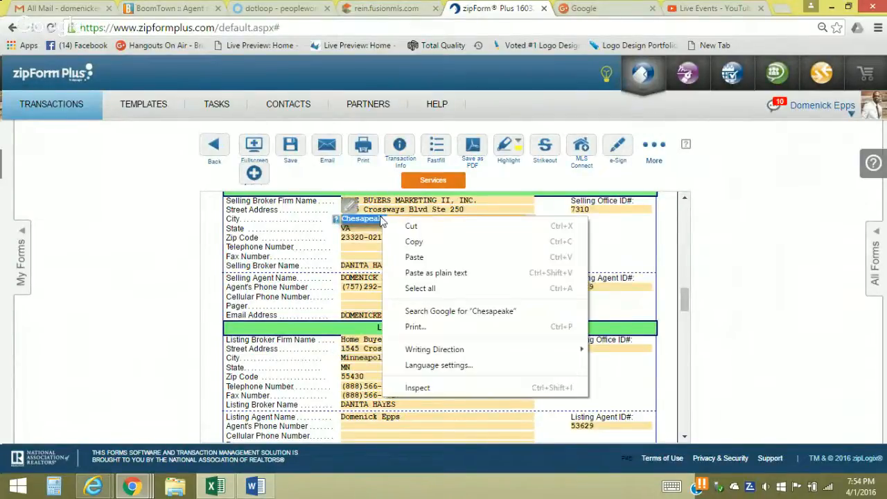
{"action": "left_click", "coordinate": [402, 242]}
{"action": "left_click", "coordinate": [363, 357]}
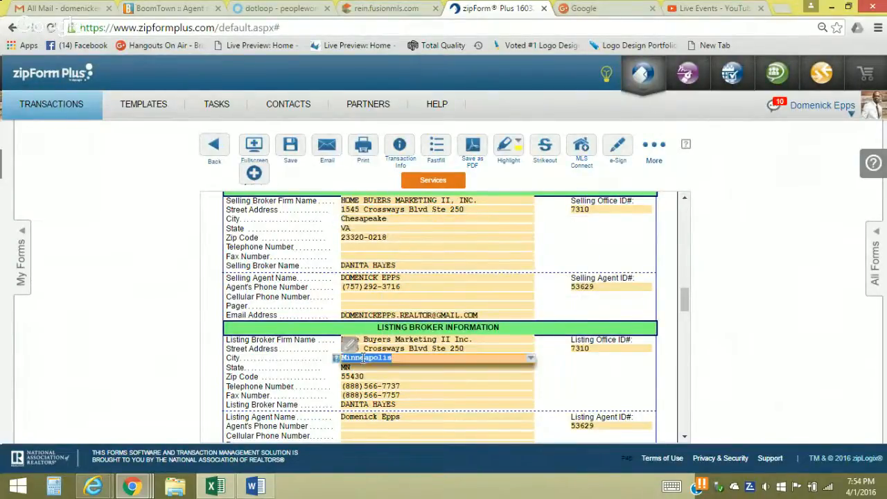
{"action": "right_click", "coordinate": [363, 358]}
{"action": "left_click", "coordinate": [396, 217]}
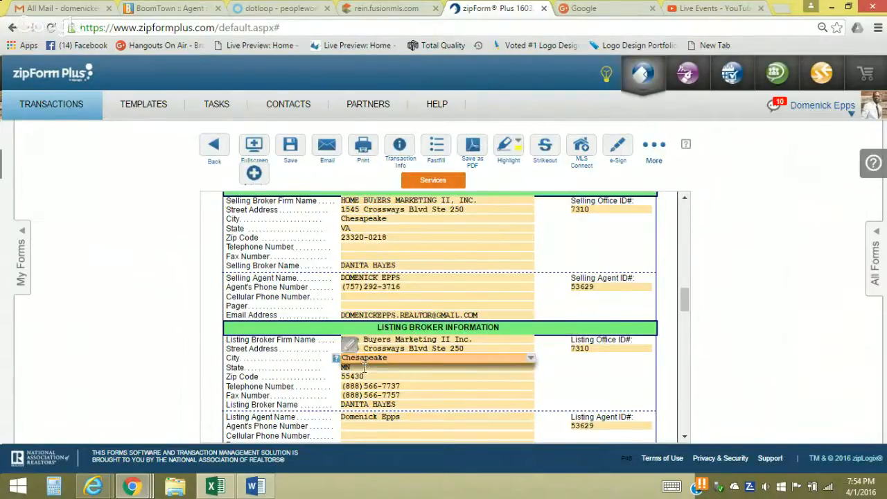
{"action": "left_click", "coordinate": [362, 367]}
{"action": "left_click", "coordinate": [361, 376]}
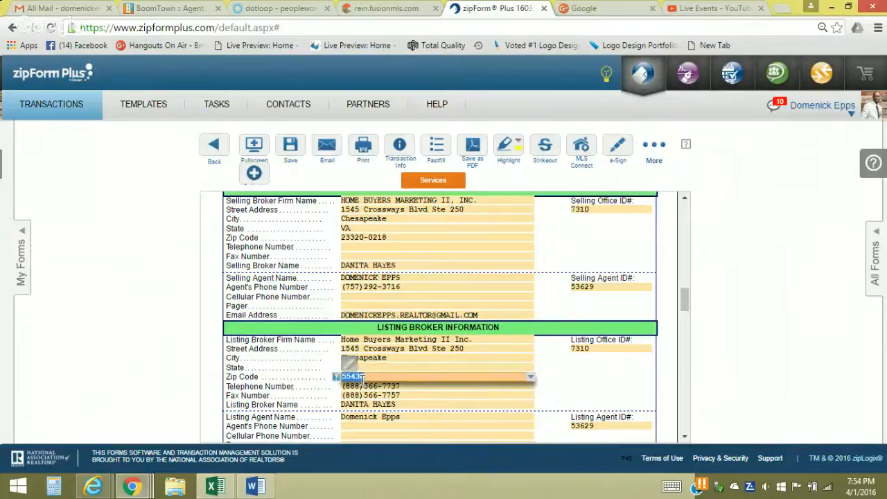
{"action": "type", "text": "23320-3716"}
{"action": "key", "text": "Tab"}
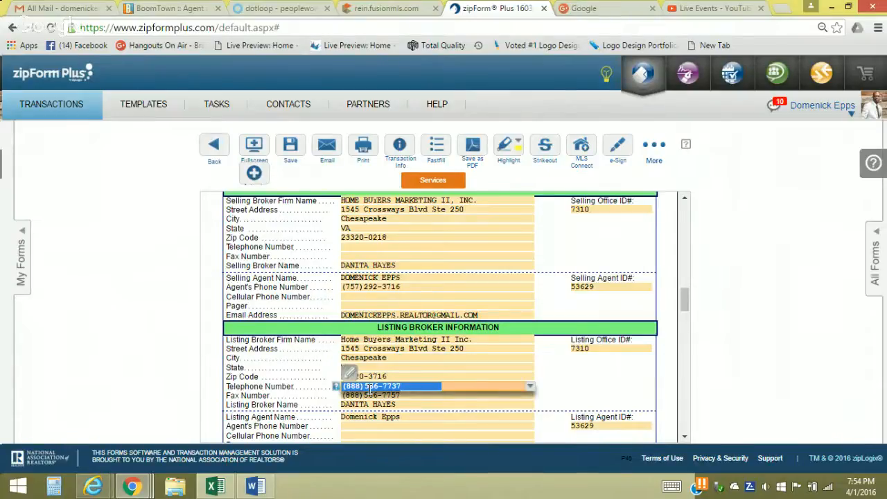
Clear the listing broker phone and fax numbers and enter the listing agent's e-mail address
{"action": "key", "text": "BackSpace"}
{"action": "left_click", "coordinate": [371, 394]}
{"action": "triple_click", "coordinate": [370, 395]}
{"action": "key", "text": "BackSpace"}
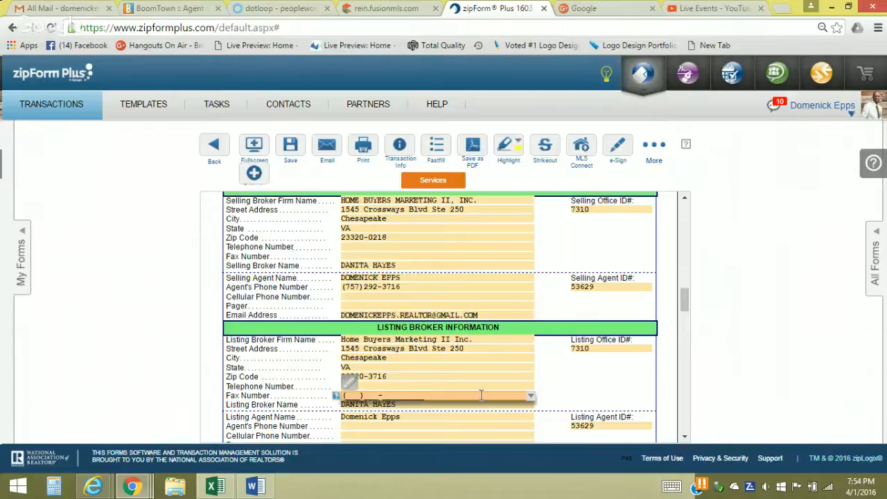
{"action": "left_click", "coordinate": [685, 439]}
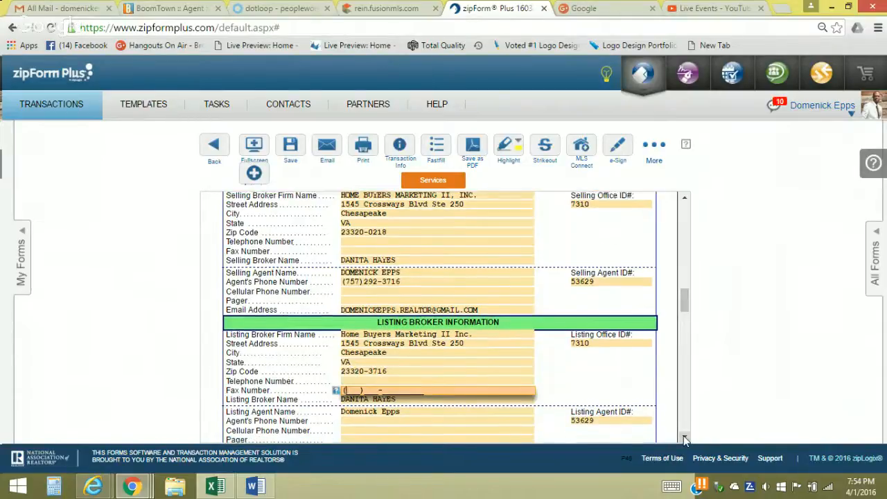
{"action": "left_click", "coordinate": [346, 349]}
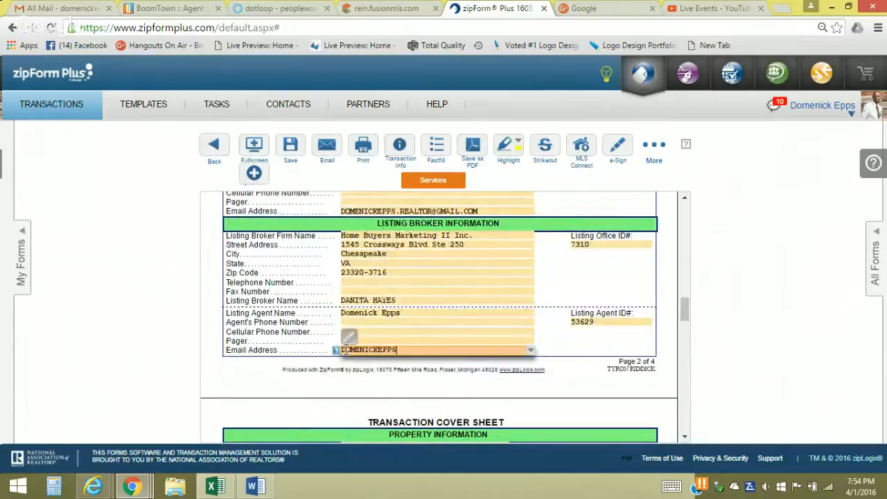
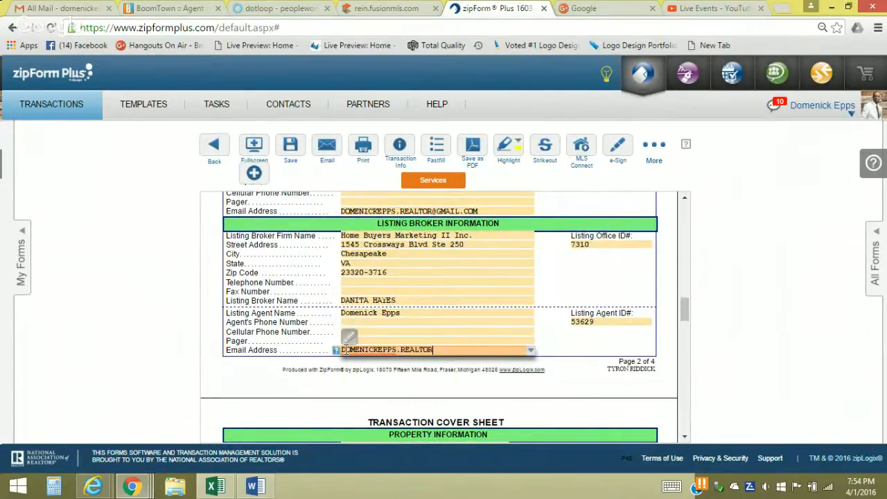
{"action": "left_click", "coordinate": [484, 322]}
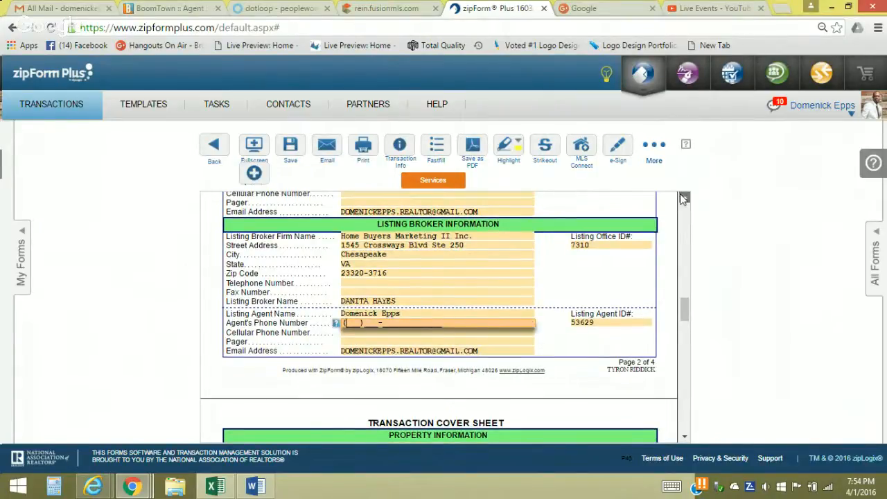
{"action": "scroll", "coordinate": [682, 199], "scroll_direction": "up", "scroll_amount": 3}
Enter Buyer 1's full name and e-mail address on the Cover Sheet
{"action": "scroll", "coordinate": [681, 199], "scroll_direction": "up", "scroll_amount": 10}
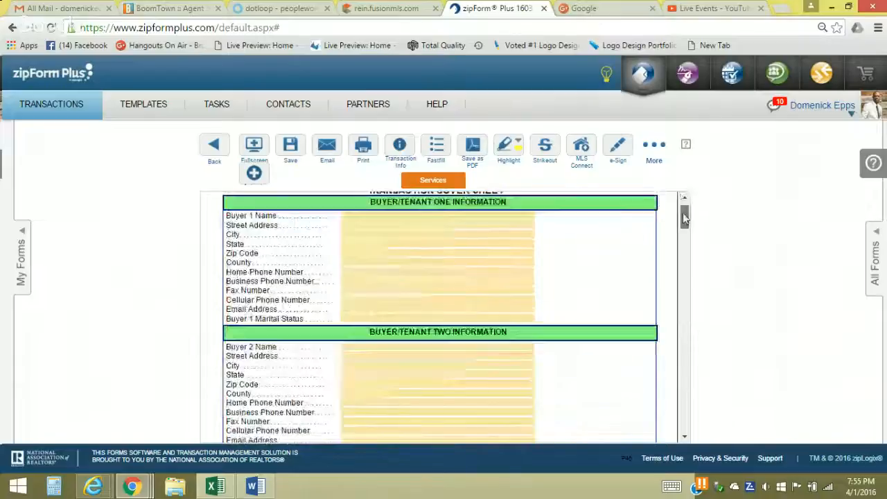
{"action": "left_click", "coordinate": [443, 251]}
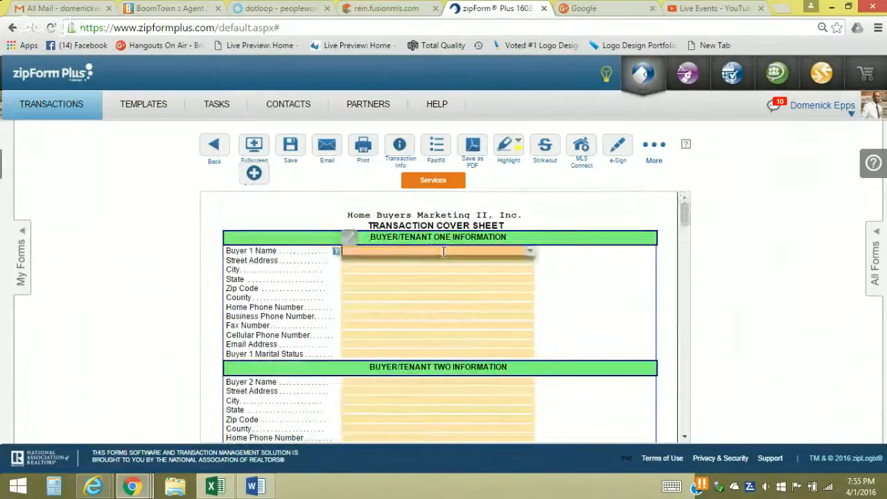
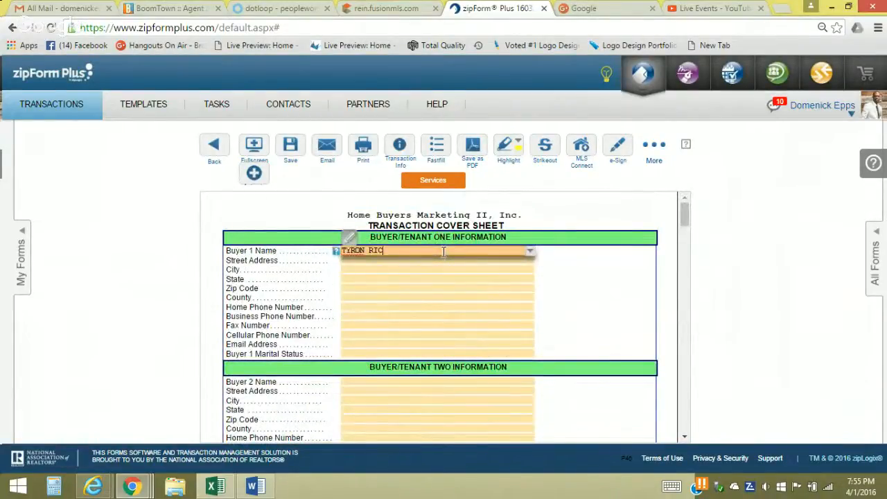
{"action": "left_click", "coordinate": [401, 343]}
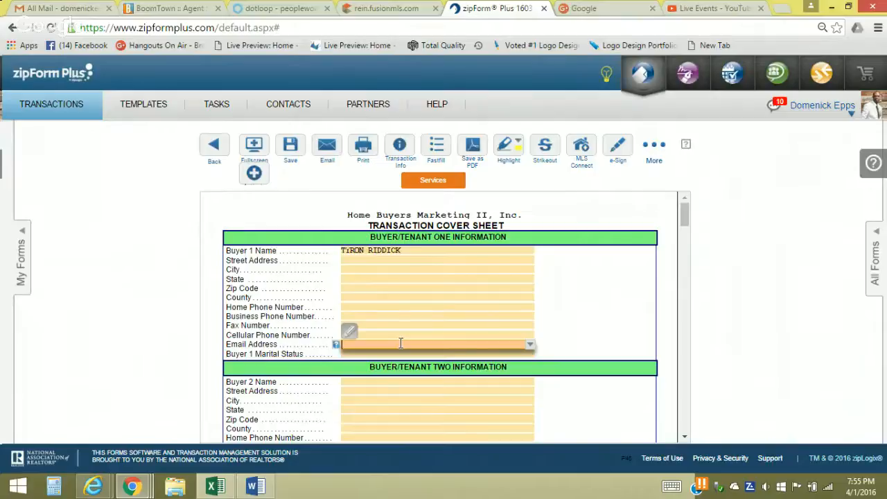
{"action": "left_click", "coordinate": [410, 420]}
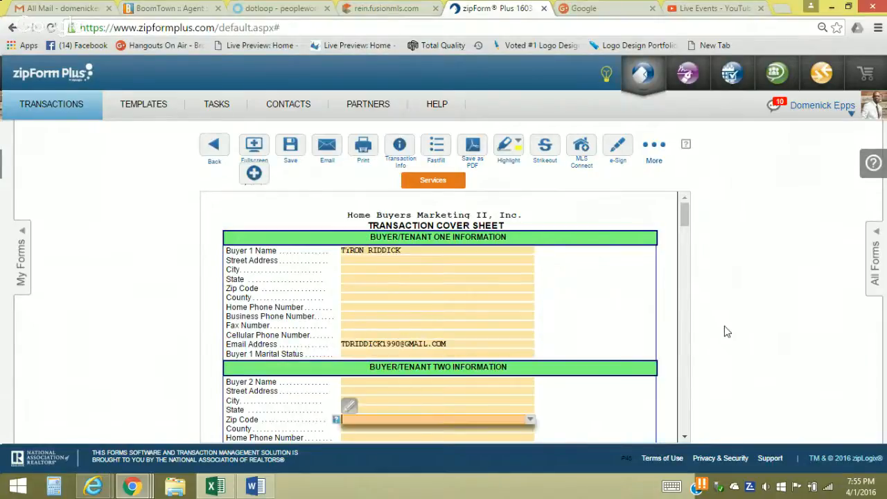
Enter the Seller 1 e-mail address and scroll past the Seller/Landlord Two section
{"action": "left_click_drag", "start_coordinate": [686, 214], "coordinate": [689, 244]}
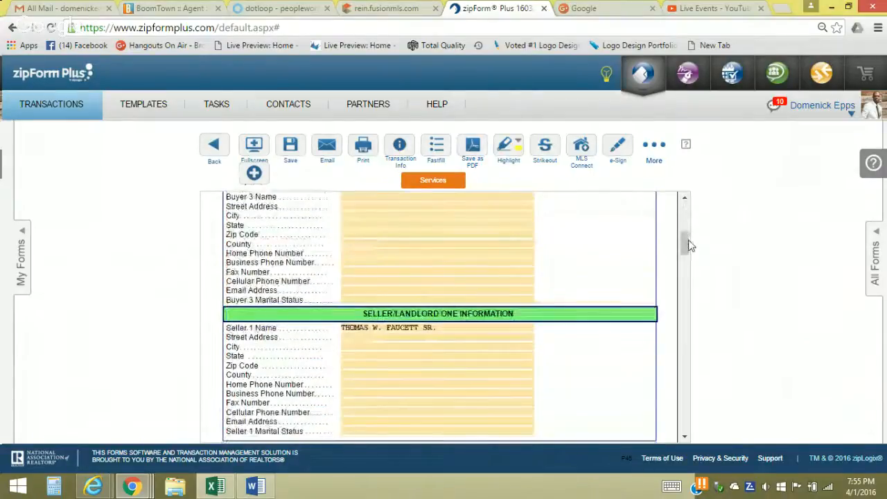
{"action": "left_click", "coordinate": [368, 423]}
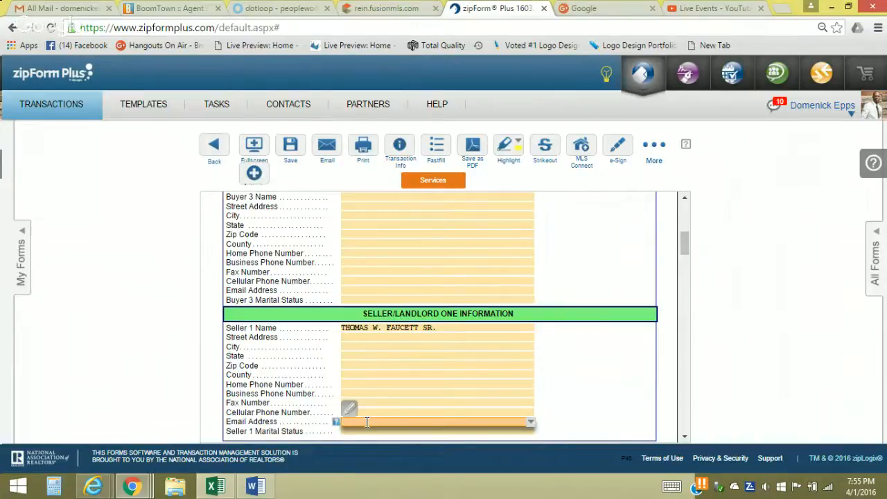
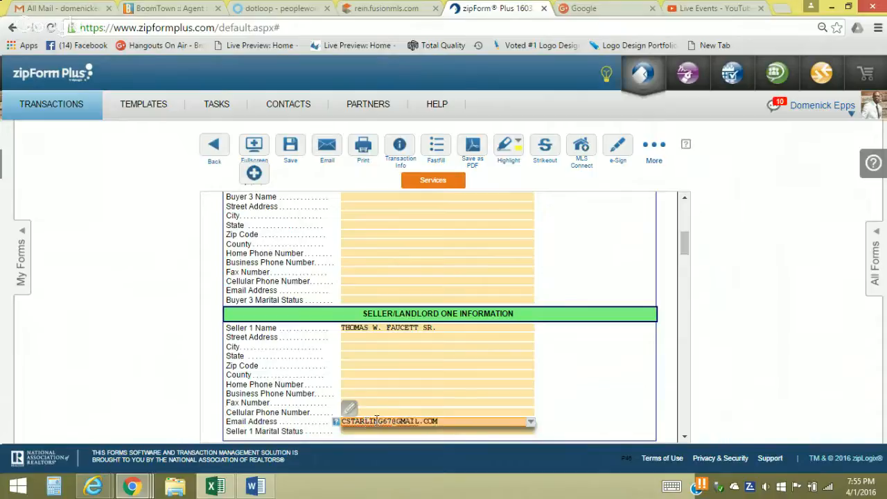
{"action": "left_click", "coordinate": [450, 395]}
{"action": "left_click", "coordinate": [685, 439]}
{"action": "left_click", "coordinate": [684, 439]}
{"action": "left_click", "coordinate": [684, 439]}
{"action": "left_click", "coordinate": [684, 439]}
{"action": "left_click_drag", "start_coordinate": [687, 289], "coordinate": [686, 269]}
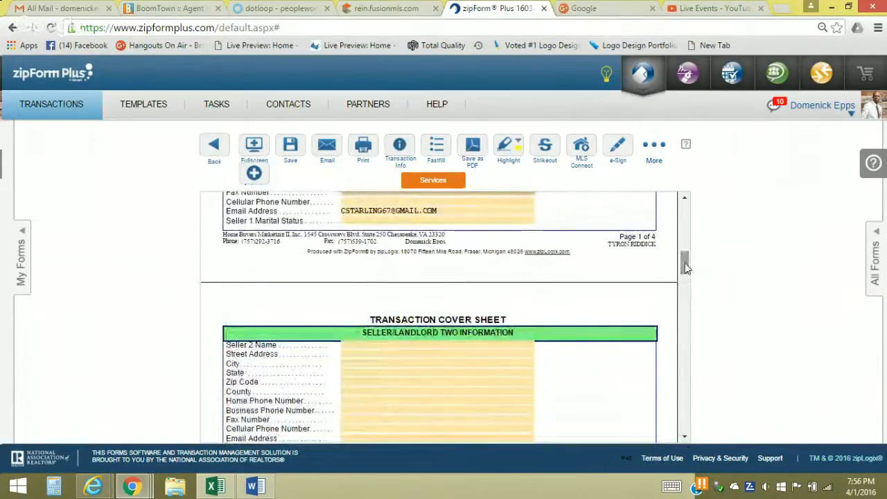
Remove the trailing 'VA' from City/Twp/Village so it reads Suffolk, then scroll to the deposit rows
{"action": "mouse_move", "coordinate": [685, 263]}
{"action": "left_mouse_down"}
{"action": "mouse_move", "coordinate": [687, 247]}
{"action": "mouse_move", "coordinate": [691, 275]}
{"action": "mouse_move", "coordinate": [689, 192]}
{"action": "mouse_move", "coordinate": [687, 253]}
{"action": "left_mouse_up"}
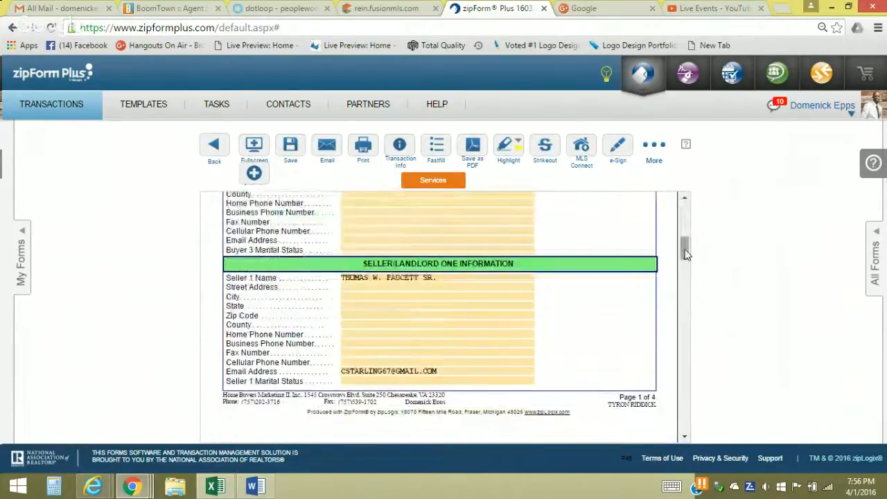
{"action": "left_click_drag", "start_coordinate": [683, 250], "coordinate": [694, 328]}
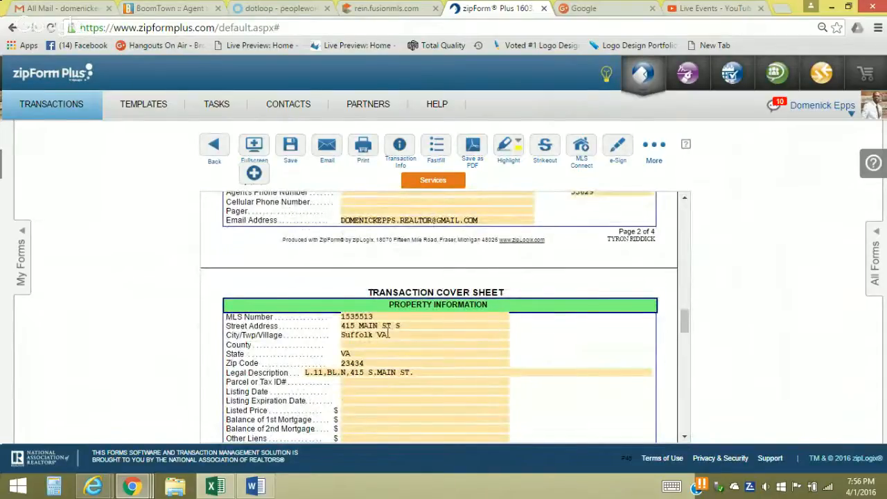
{"action": "left_click", "coordinate": [390, 335]}
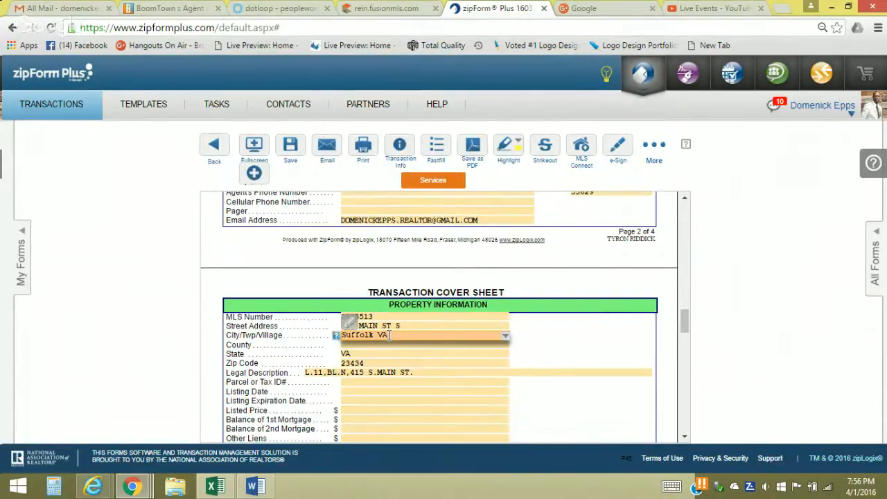
{"action": "key", "text": "BackSpace"}
{"action": "key", "text": "BackSpace"}
{"action": "left_click", "coordinate": [387, 354]}
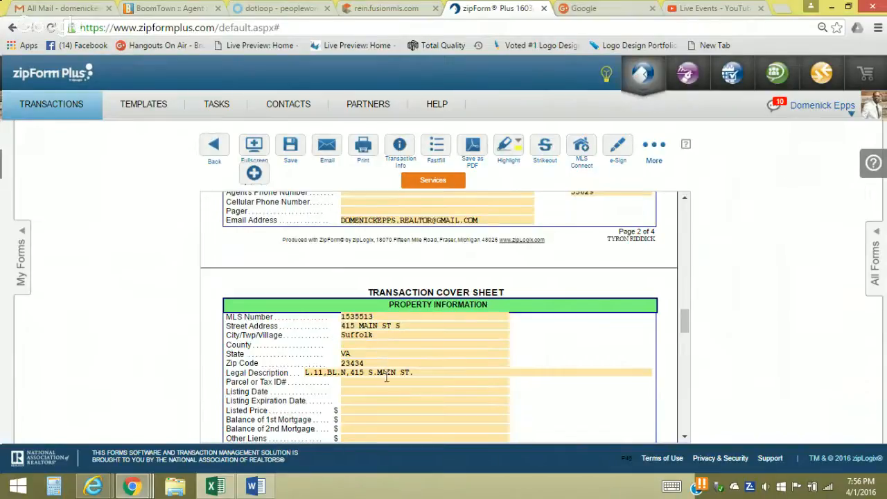
{"action": "left_click", "coordinate": [386, 384]}
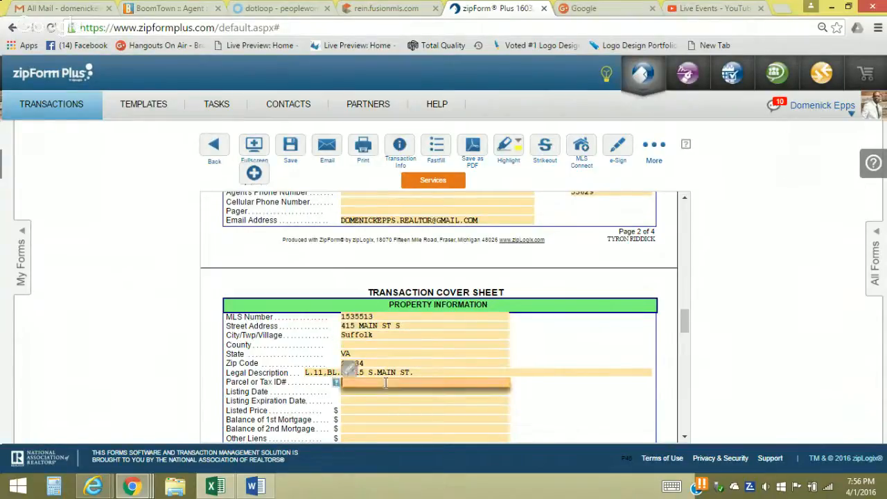
{"action": "left_click", "coordinate": [684, 438]}
{"action": "left_click", "coordinate": [684, 438]}
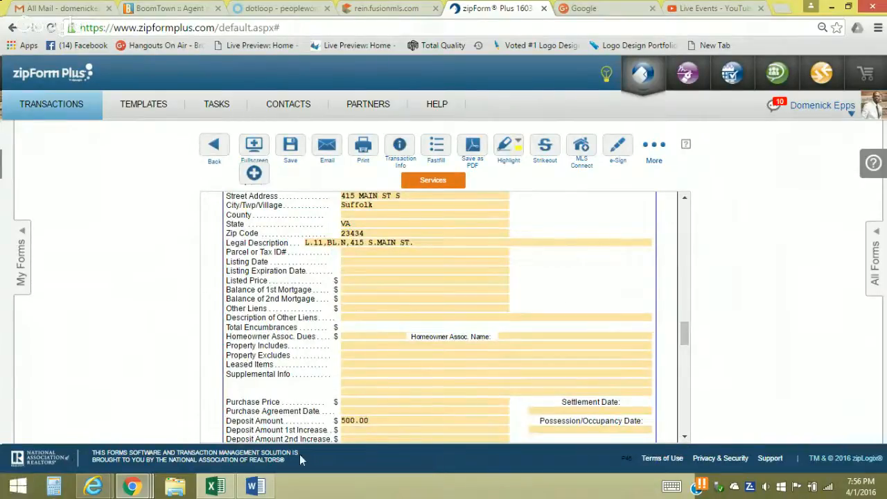
Clear the 500 deposit amount so the field is empty
{"action": "left_click", "coordinate": [371, 422]}
{"action": "double_click", "coordinate": [394, 425]}
{"action": "key", "text": "BackSpace"}
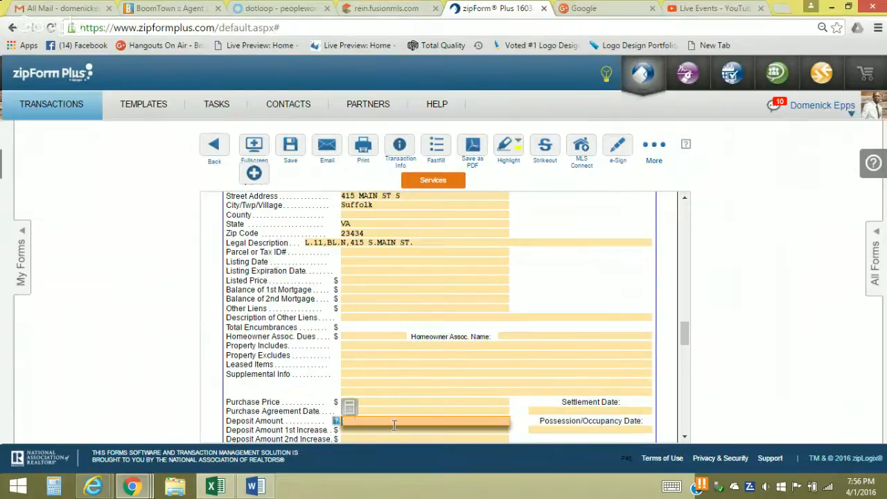
{"action": "key", "text": "Tab"}
Set the settlement date to June 2, 2016 using the calendar
{"action": "left_click", "coordinate": [684, 437]}
{"action": "left_click", "coordinate": [684, 437]}
{"action": "left_click", "coordinate": [684, 437]}
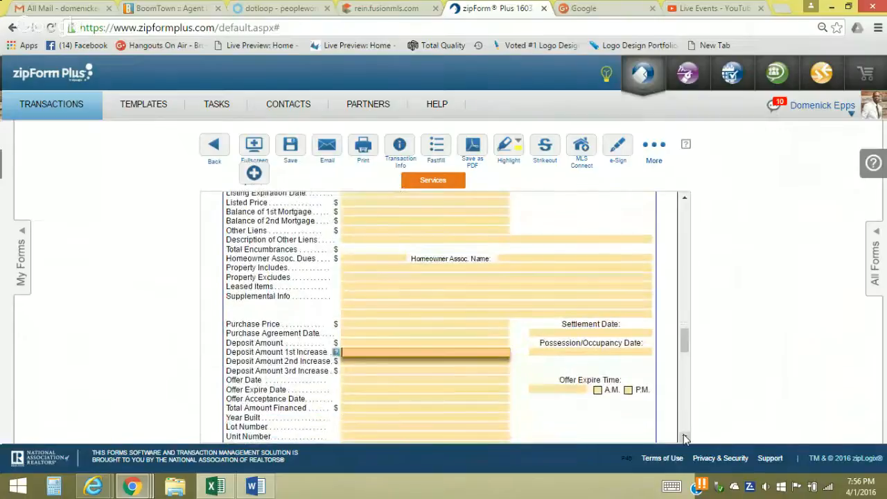
{"action": "left_click", "coordinate": [684, 437]}
{"action": "left_click", "coordinate": [685, 437]}
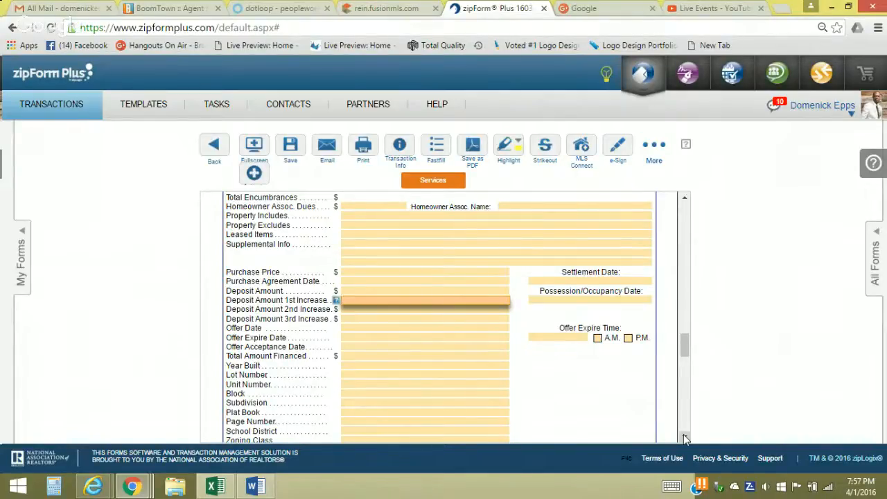
{"action": "left_click", "coordinate": [544, 281]}
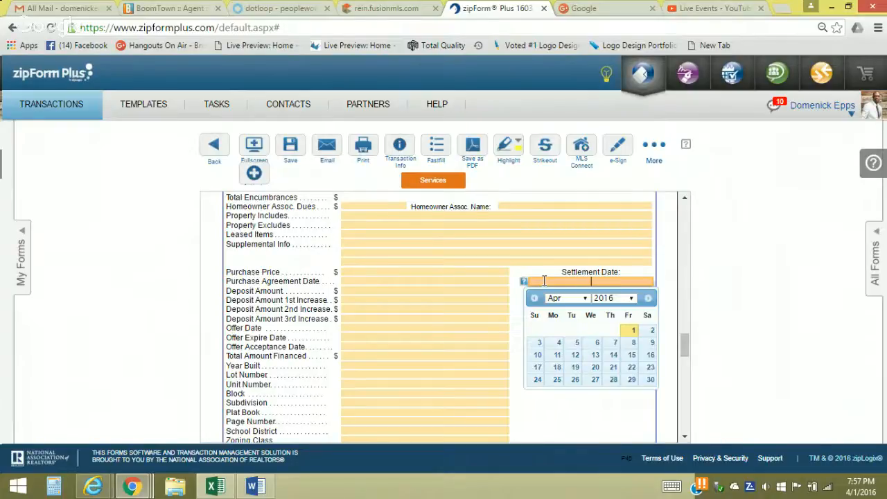
{"action": "left_click", "coordinate": [585, 299]}
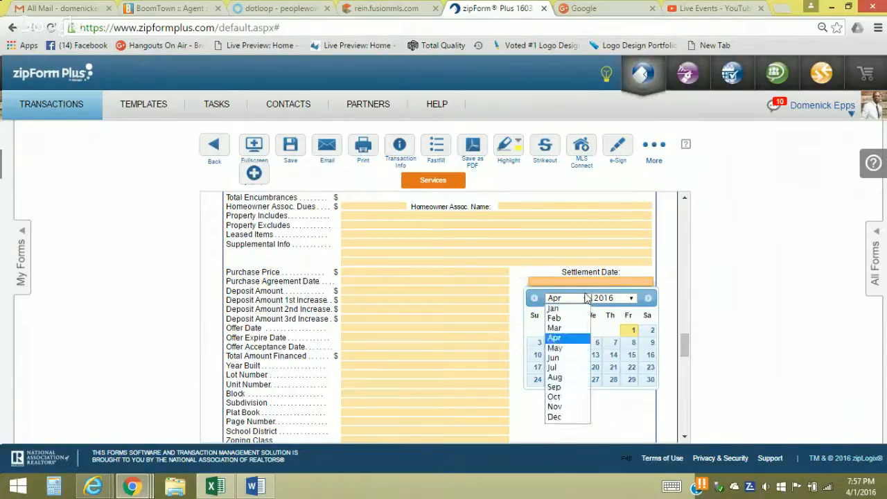
{"action": "left_click", "coordinate": [554, 358]}
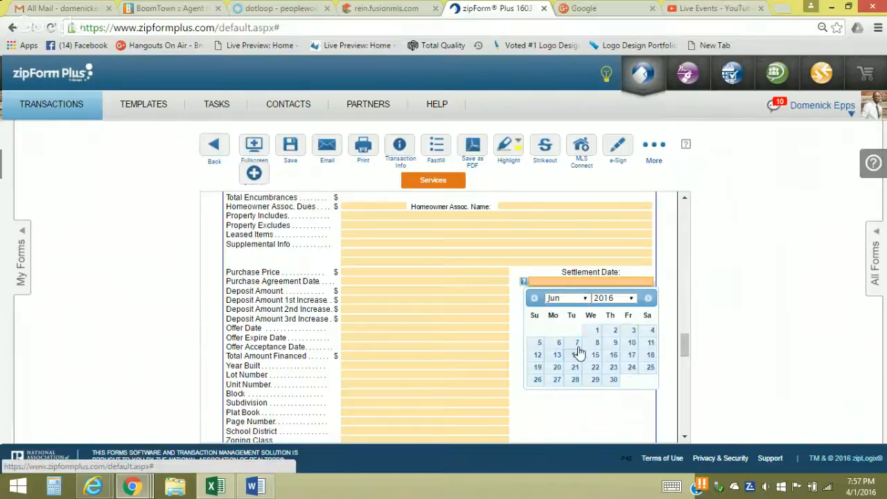
{"action": "left_click", "coordinate": [616, 331]}
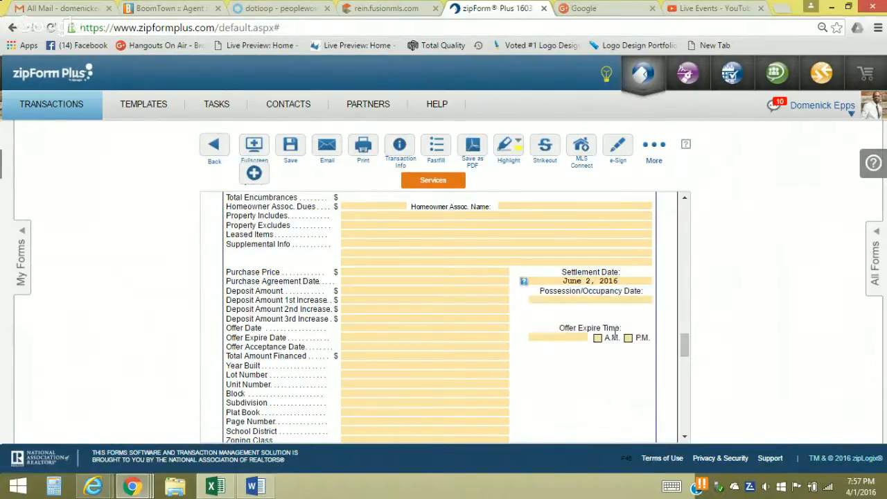
Enter 5500 as the purchase price, shown as 55,000.00
{"action": "left_click", "coordinate": [685, 437]}
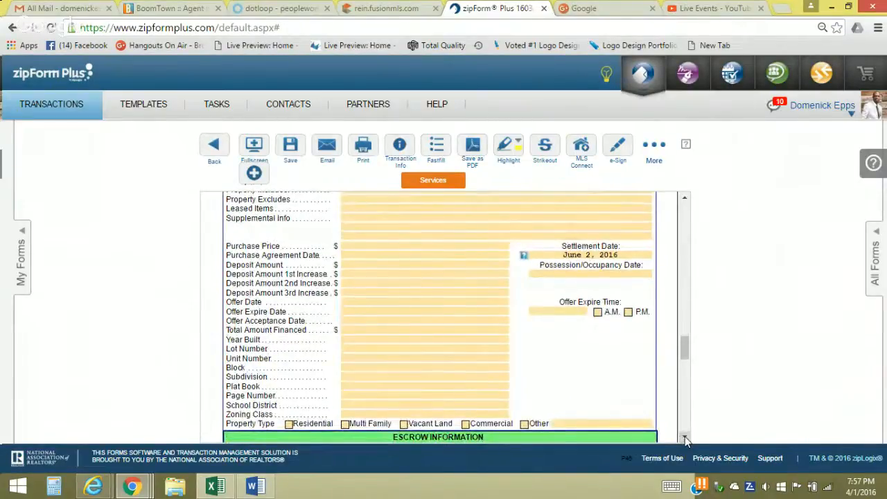
{"action": "left_click", "coordinate": [362, 247]}
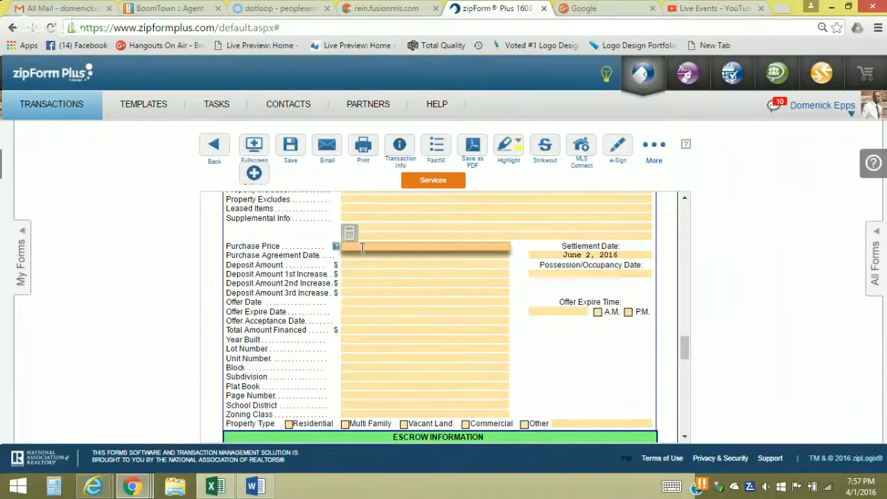
{"action": "type", "text": "55000"}
{"action": "left_click", "coordinate": [393, 301]}
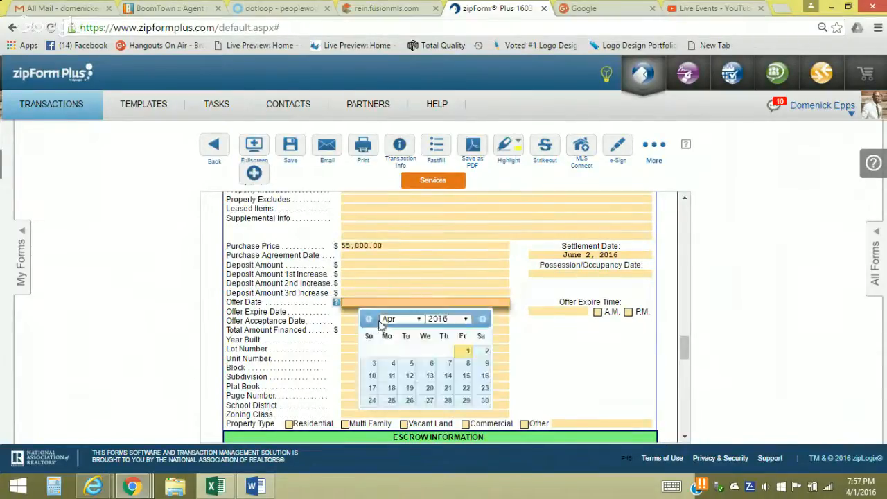
Mark the property type Residential and set the purchase agreement date to April 1, 2016
{"action": "left_click", "coordinate": [290, 426]}
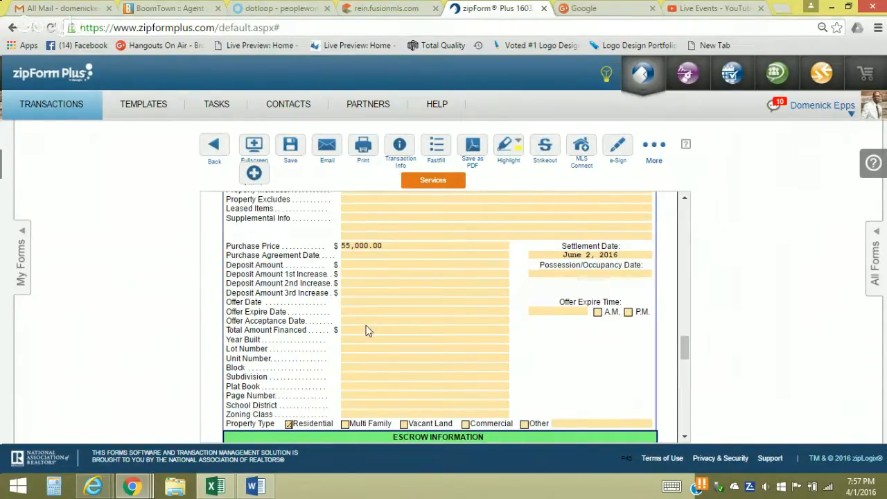
{"action": "left_click", "coordinate": [370, 254]}
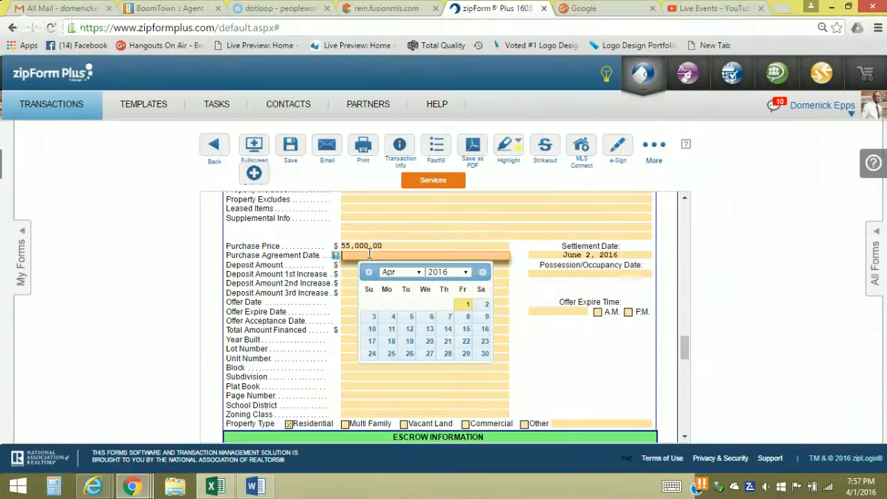
{"action": "left_click", "coordinate": [461, 305]}
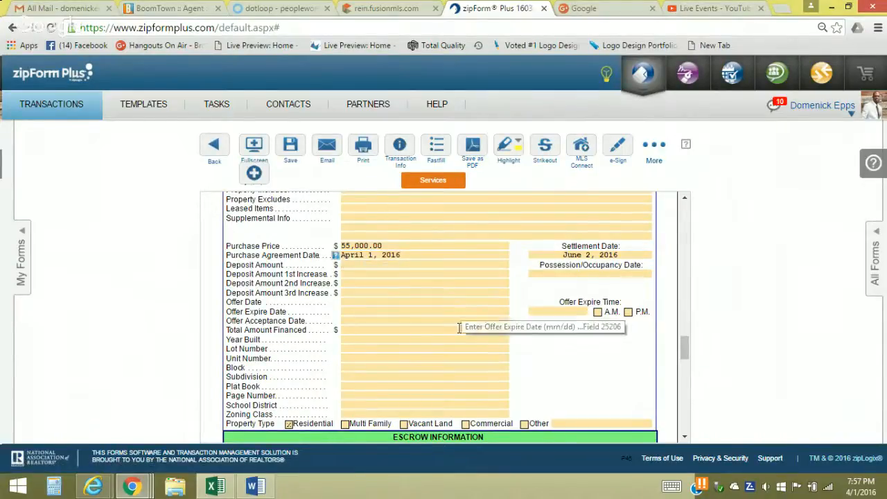
Enter PRIORITY TITLE as the escrow company
{"action": "left_click", "coordinate": [685, 439]}
{"action": "scroll", "coordinate": [685, 439], "scroll_direction": "down", "scroll_amount": 5}
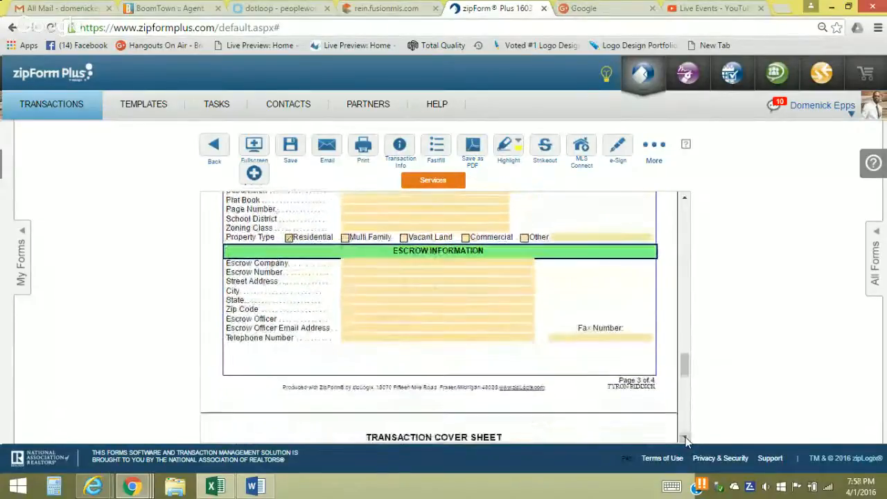
{"action": "scroll", "coordinate": [685, 439], "scroll_direction": "down", "scroll_amount": 1}
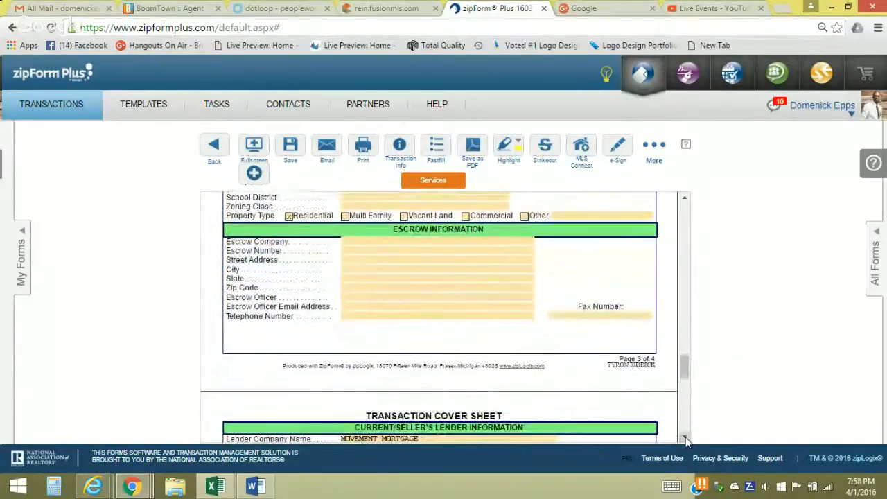
{"action": "left_click", "coordinate": [380, 243]}
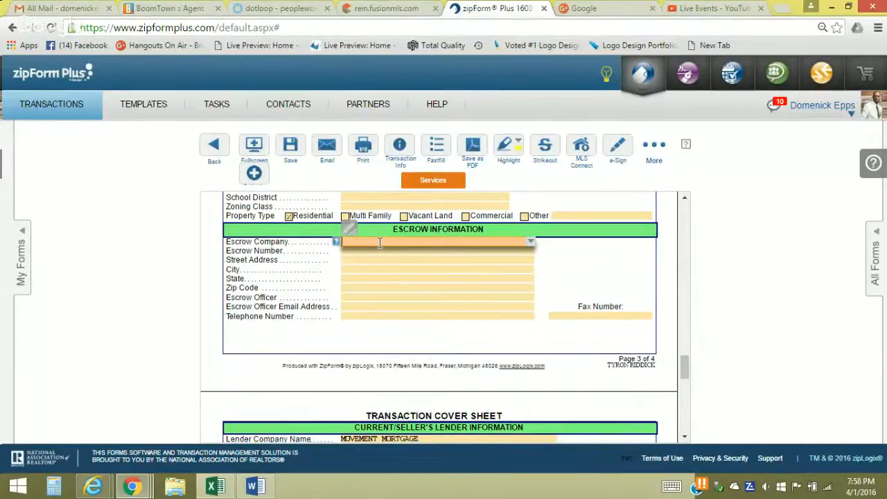
{"action": "type", "text": "PRIORITY TITLE"}
{"action": "left_click", "coordinate": [370, 269]}
Mark the seller's lender mortgage type as FHA, with 203K noted under Other
{"action": "left_click_drag", "start_coordinate": [681, 365], "coordinate": [687, 389]}
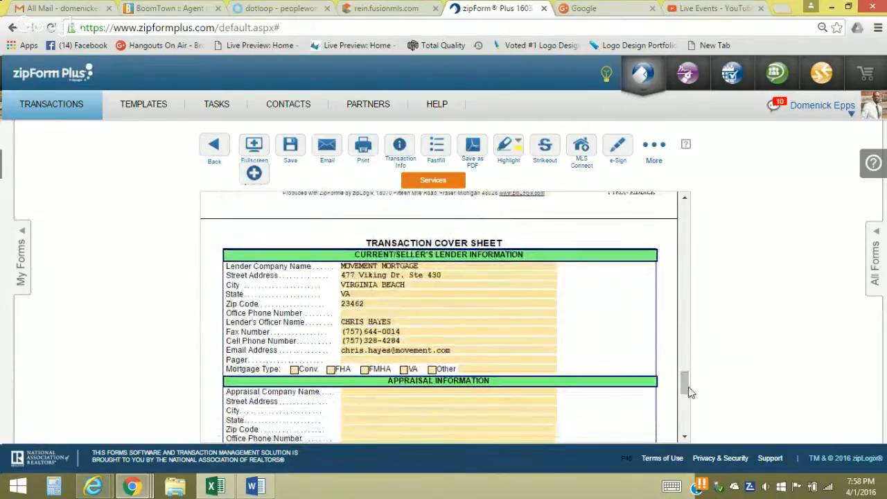
{"action": "left_click", "coordinate": [331, 370]}
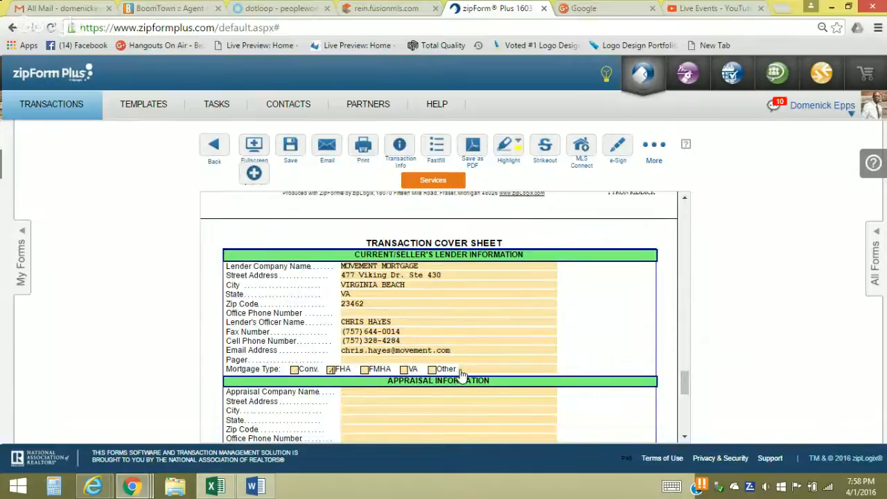
{"action": "left_click", "coordinate": [472, 371]}
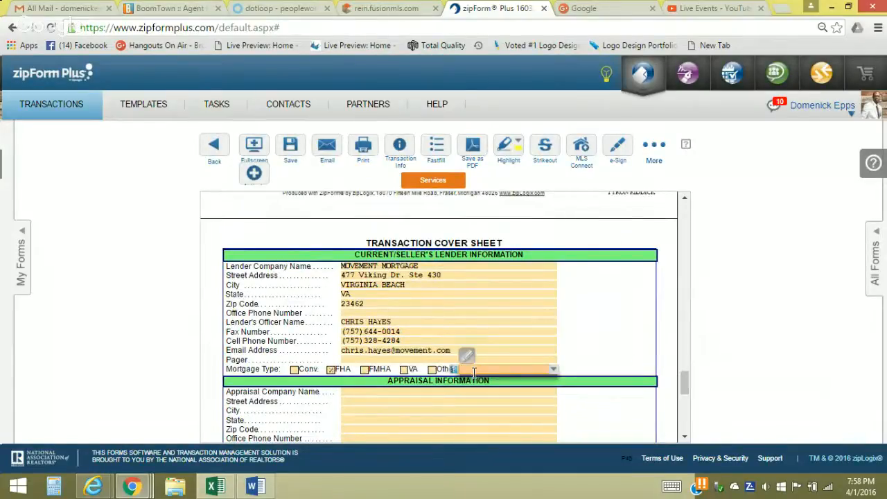
{"action": "type", "text": "203K"}
{"action": "left_click", "coordinate": [517, 438]}
Save the filled-in cover sheet and show the transaction's forms list
{"action": "left_click_drag", "start_coordinate": [688, 385], "coordinate": [690, 427]}
{"action": "left_click", "coordinate": [292, 143]}
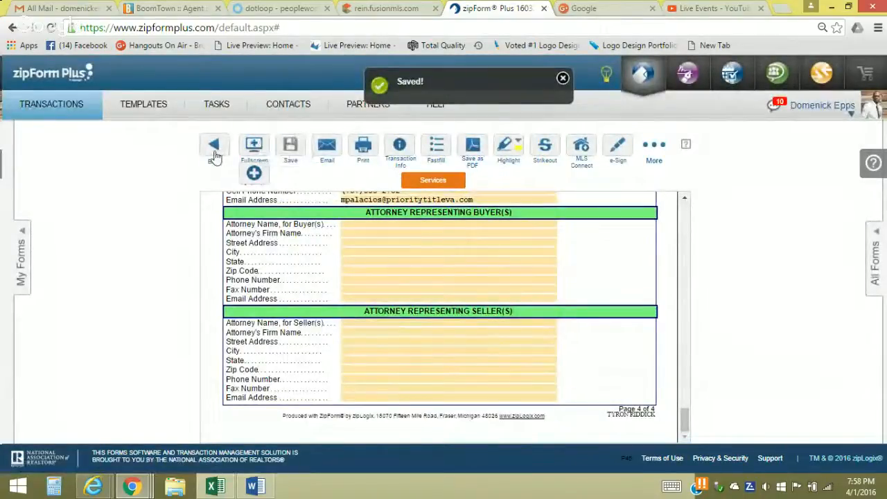
{"action": "left_click", "coordinate": [21, 240]}
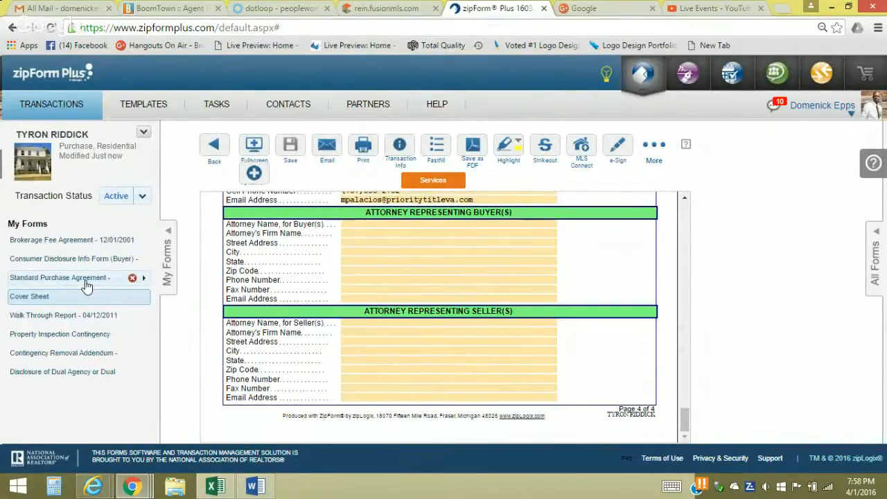
Open the Brokerage Fee Agreement and enter a 3% brokerage fee
{"action": "left_click", "coordinate": [45, 239]}
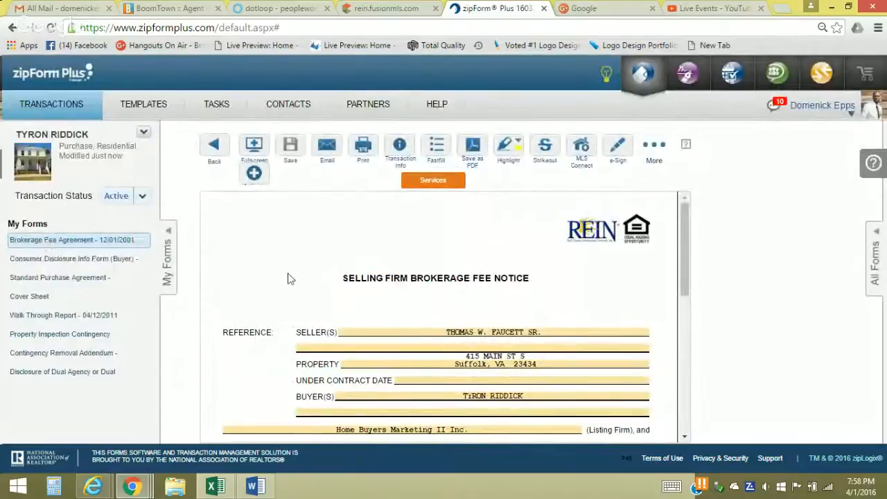
{"action": "left_click", "coordinate": [685, 439]}
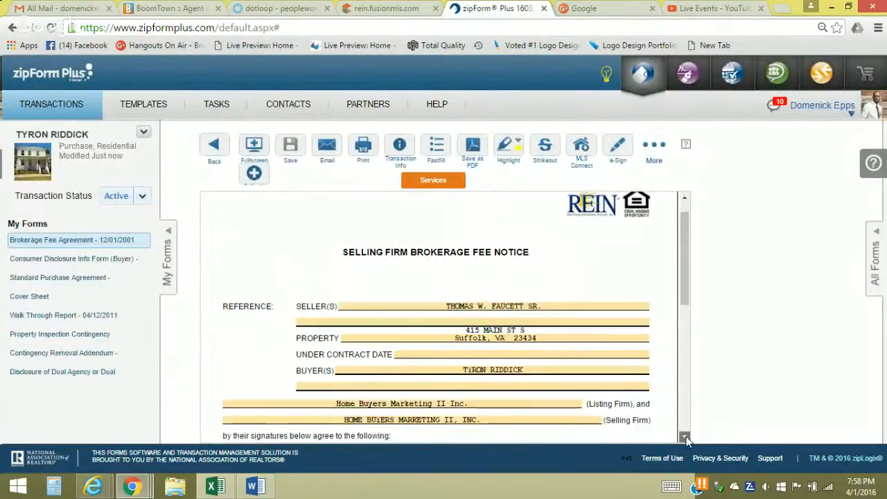
{"action": "left_click", "coordinate": [685, 439]}
{"action": "left_click", "coordinate": [685, 439]}
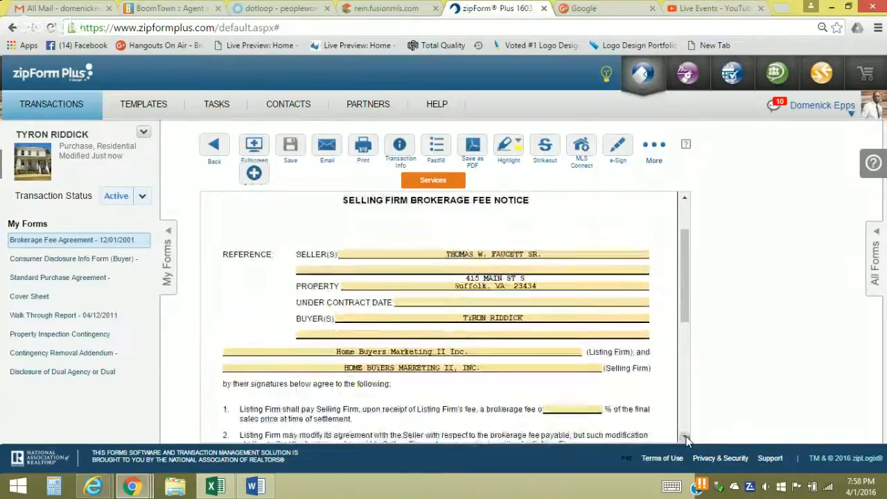
{"action": "left_click", "coordinate": [685, 439]}
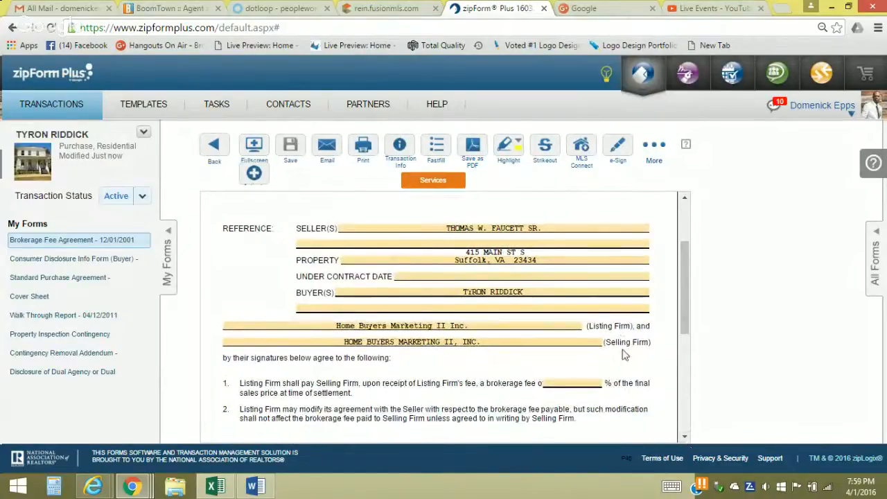
{"action": "left_click", "coordinate": [598, 383]}
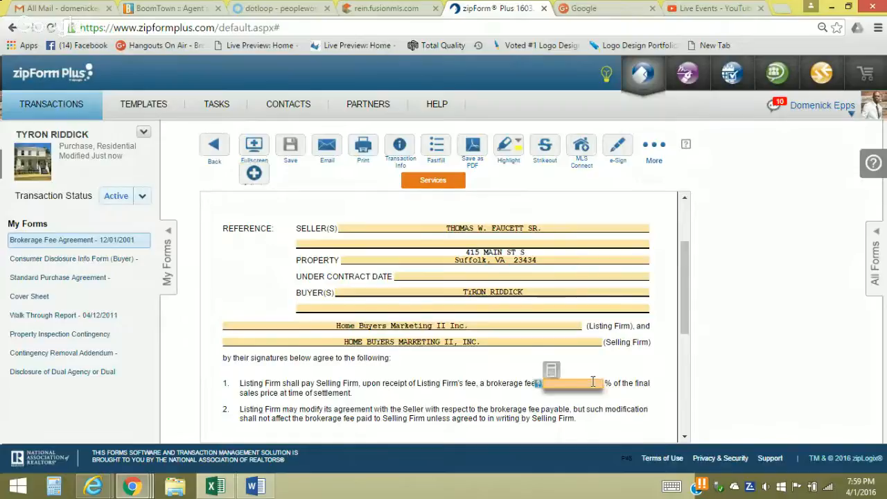
{"action": "type", "text": "3"}
{"action": "left_click", "coordinate": [630, 406]}
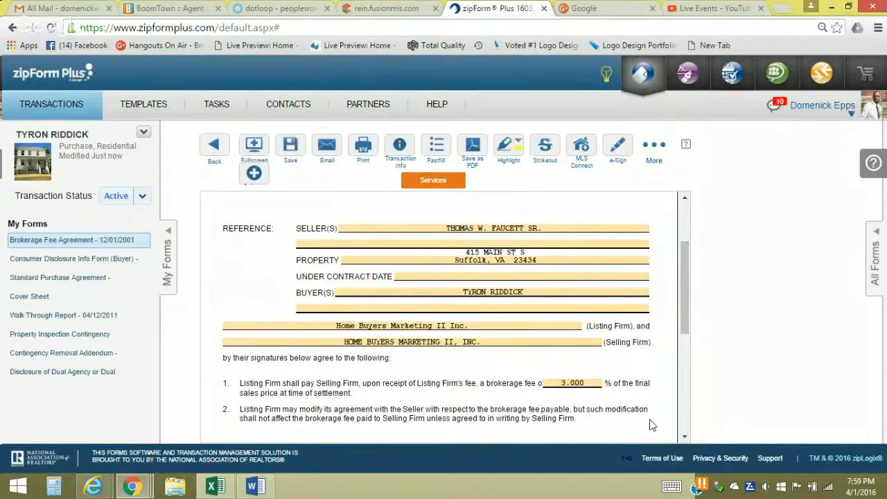
Leave the selling firm's date blank and enter a 6.000% listing firm settlement fee
{"action": "scroll", "coordinate": [684, 441], "scroll_direction": "down", "scroll_amount": 3}
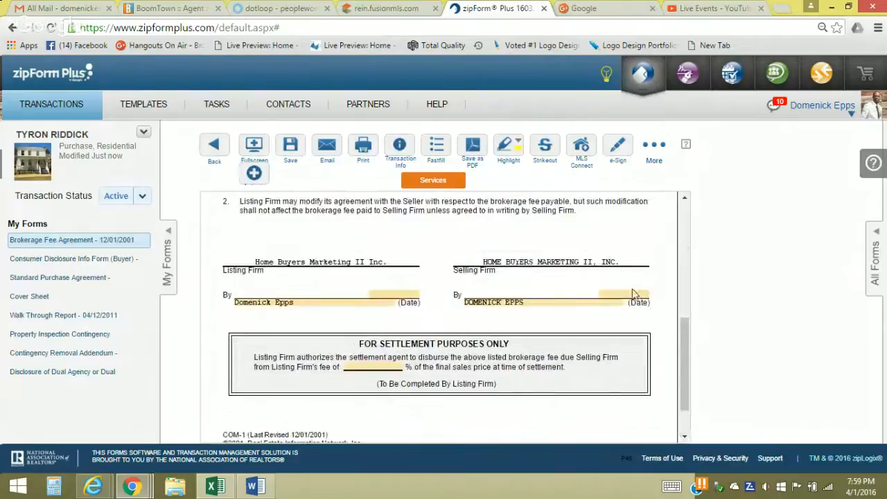
{"action": "left_click", "coordinate": [631, 295]}
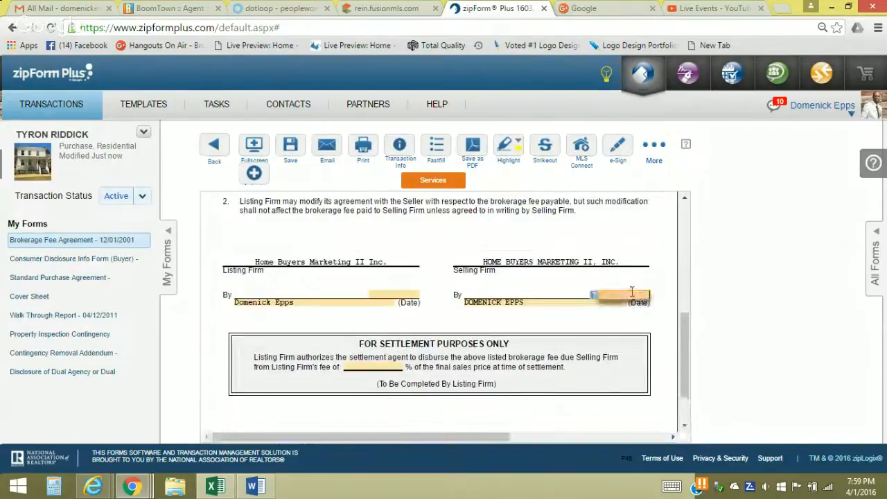
{"action": "left_click", "coordinate": [525, 316]}
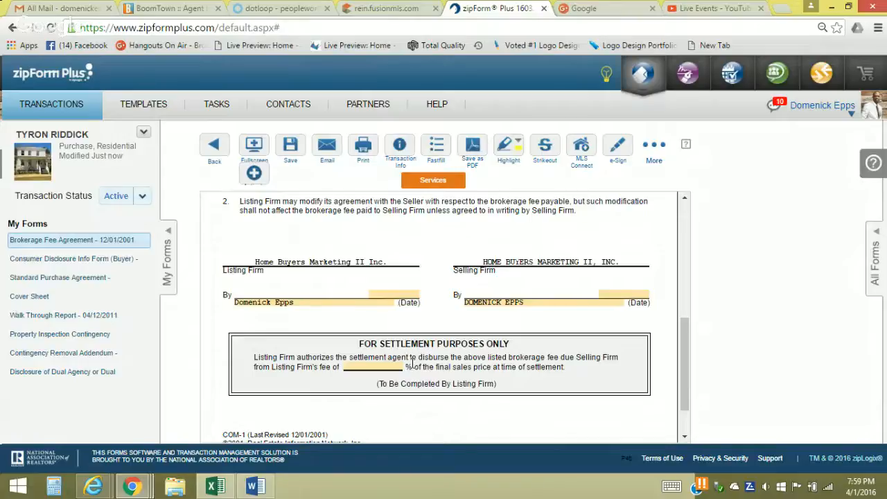
{"action": "left_click", "coordinate": [377, 368]}
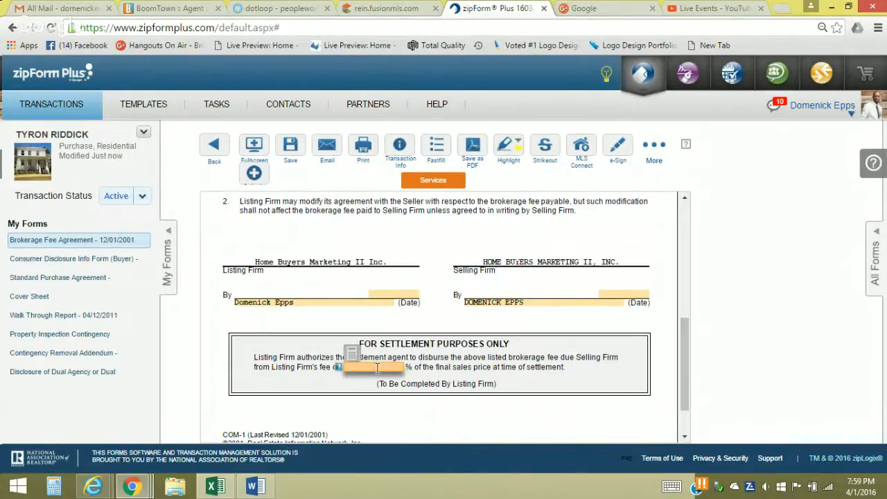
{"action": "left_click", "coordinate": [337, 389]}
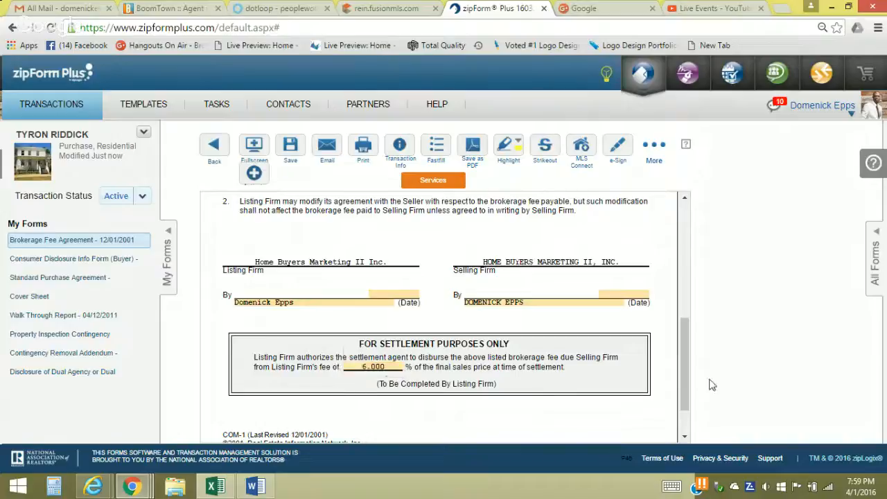
Confirm the 3.000% brokerage fee of the final sales price and save the agreement
{"action": "left_click_drag", "start_coordinate": [683, 378], "coordinate": [683, 327]}
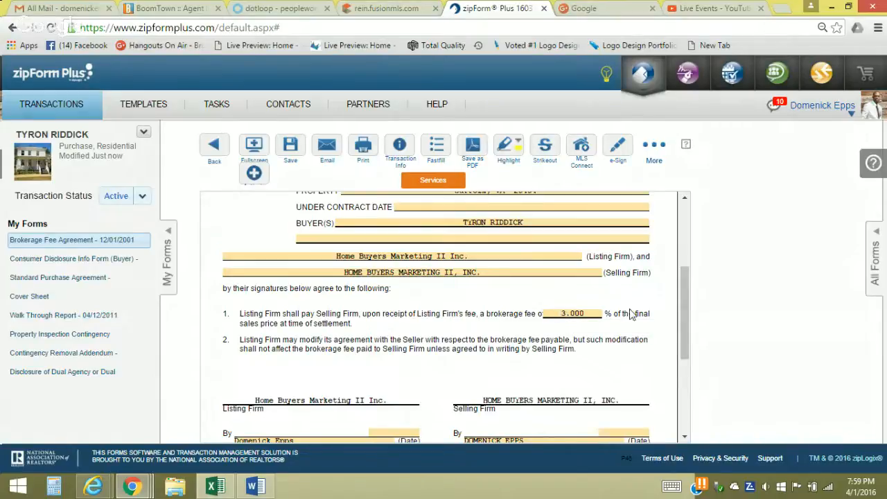
{"action": "left_click", "coordinate": [680, 298]}
{"action": "left_click_drag", "start_coordinate": [680, 298], "coordinate": [680, 299]}
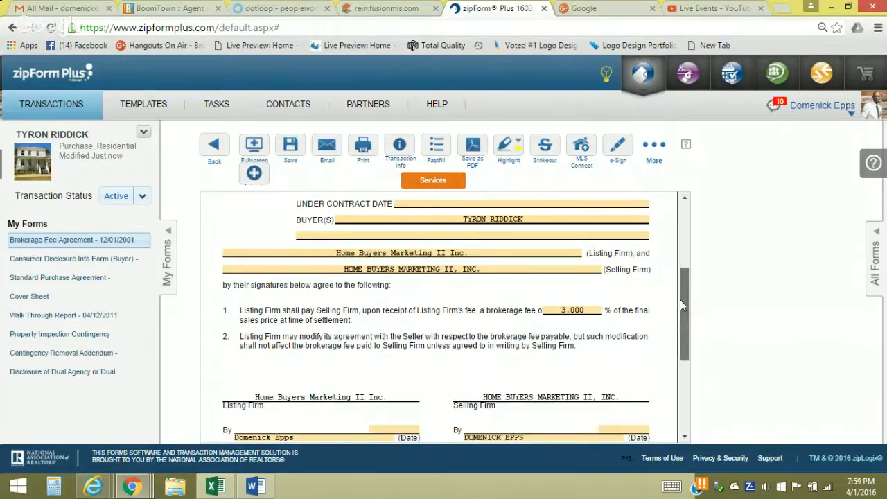
{"action": "left_click", "coordinate": [570, 310]}
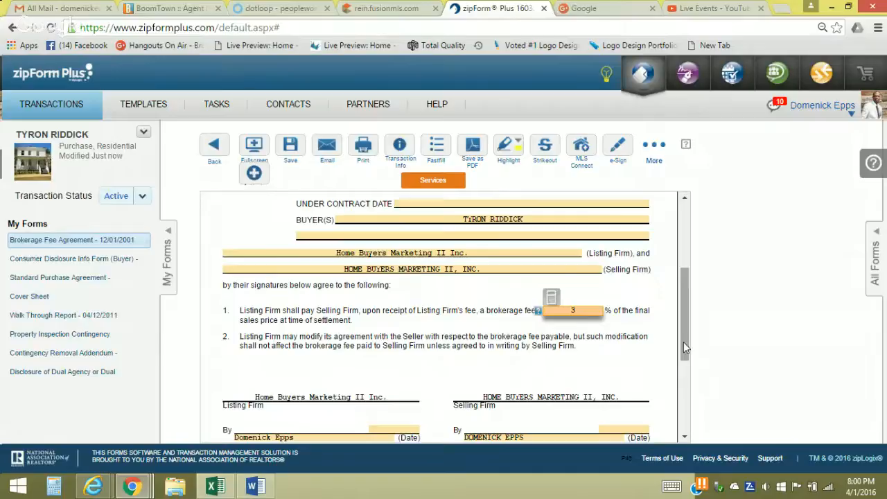
{"action": "left_click", "coordinate": [591, 375]}
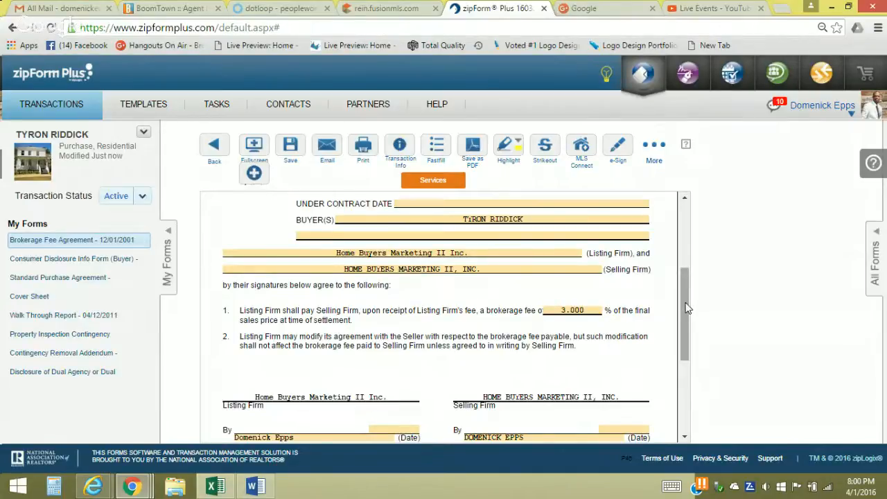
{"action": "left_click_drag", "start_coordinate": [686, 312], "coordinate": [672, 402]}
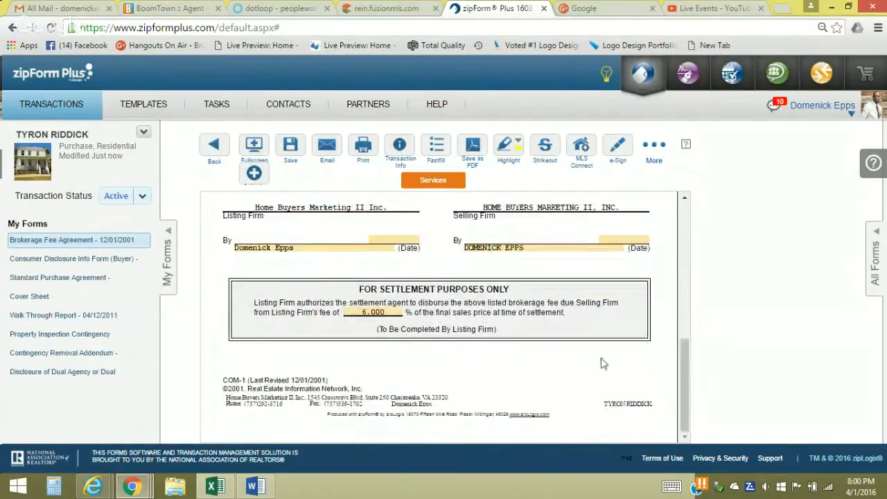
{"action": "left_click", "coordinate": [290, 154]}
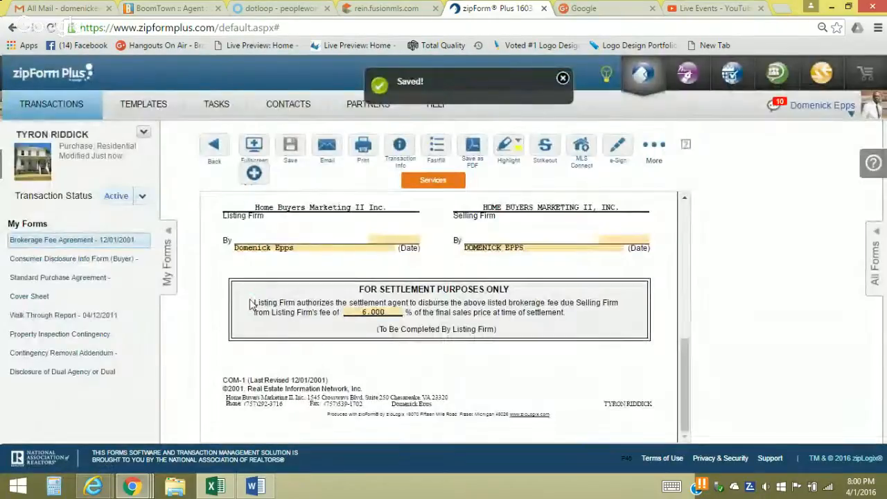
Open the Consumer Disclosure Info Form (Buyer) and scroll through its disclosures
{"action": "left_click", "coordinate": [64, 260]}
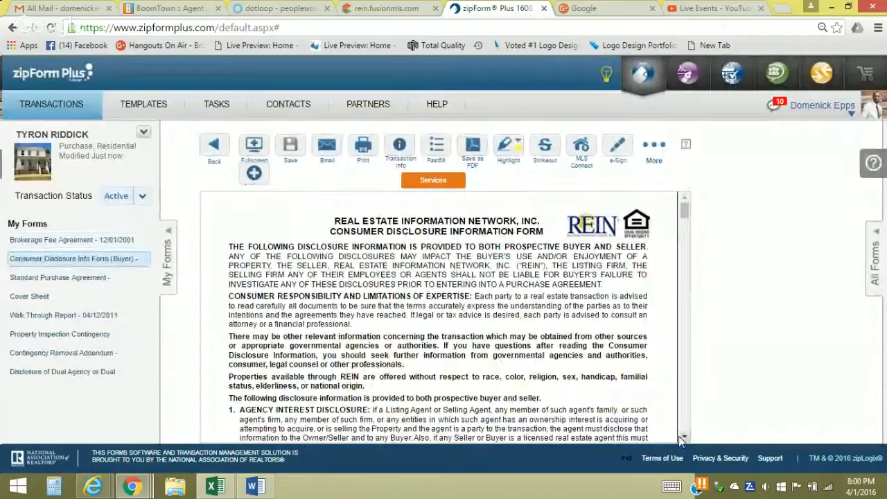
{"action": "left_click_drag", "start_coordinate": [683, 440], "coordinate": [683, 439]}
{"action": "scroll", "coordinate": [648, 298], "scroll_direction": "down", "scroll_amount": 3}
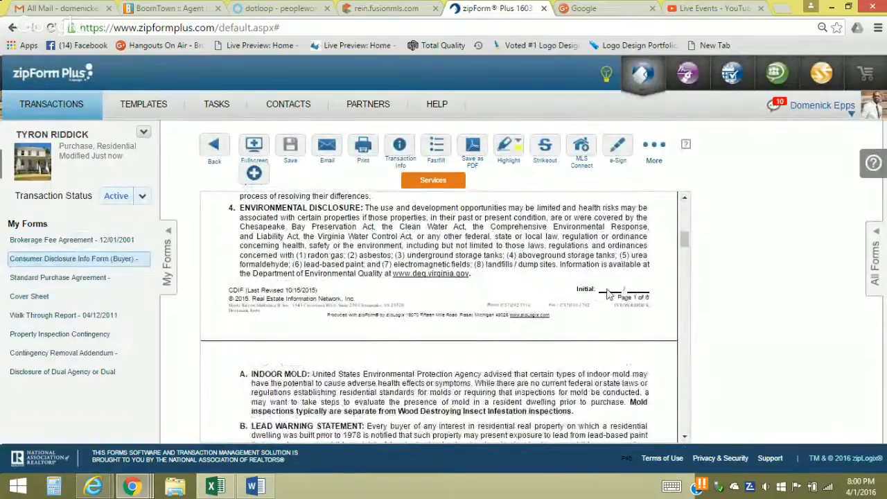
{"action": "mouse_move", "coordinate": [684, 251]}
{"action": "left_mouse_down"}
{"action": "mouse_move", "coordinate": [685, 422]}
{"action": "mouse_move", "coordinate": [684, 204]}
{"action": "left_mouse_up"}
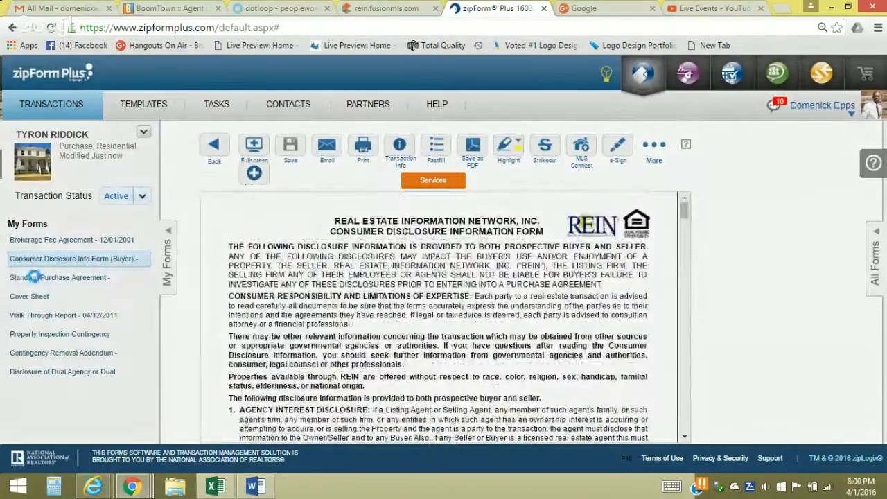
Open the Standard Purchase Agreement, zoom in, and uncheck deposit paid by check
{"action": "left_click", "coordinate": [34, 277]}
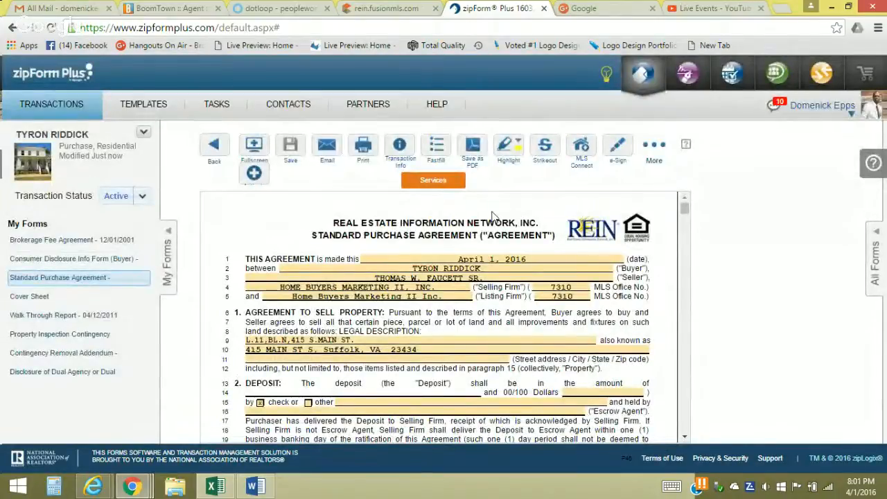
{"action": "key", "text": "ctrl+plus"}
{"action": "key", "text": "ctrl+plus"}
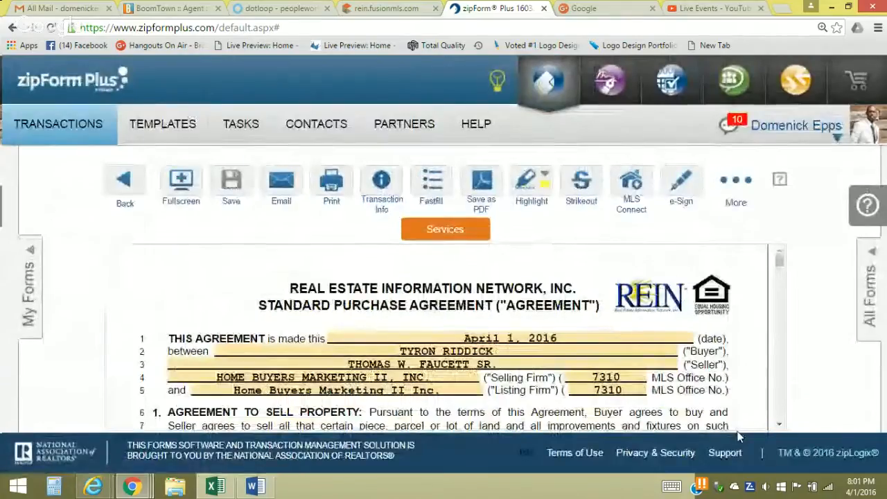
{"action": "left_click", "coordinate": [779, 428]}
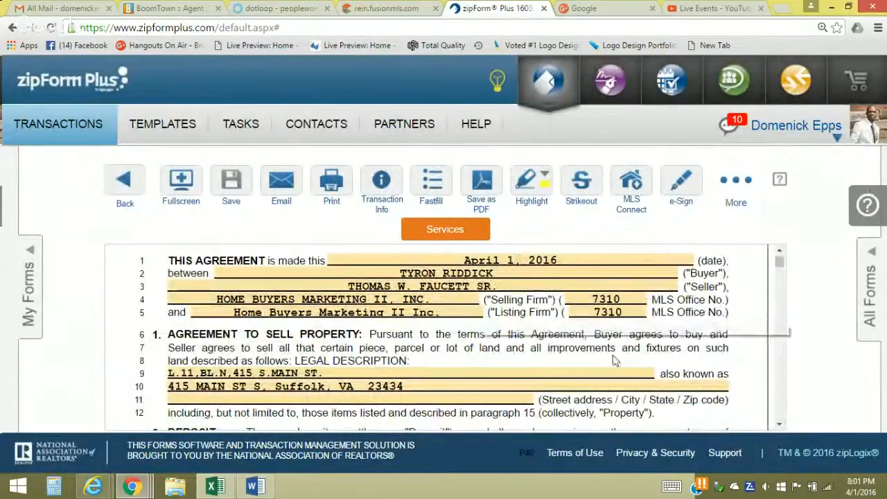
{"action": "left_click", "coordinate": [778, 425]}
{"action": "left_click", "coordinate": [778, 425]}
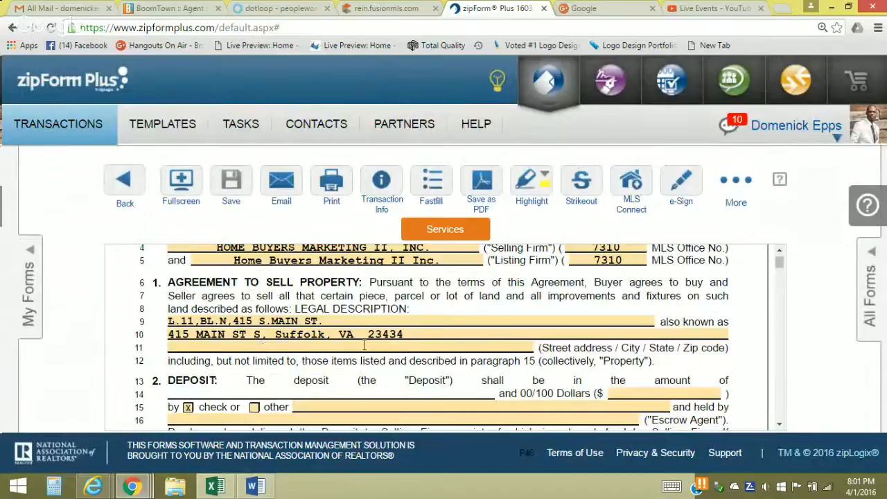
{"action": "left_click", "coordinate": [779, 426]}
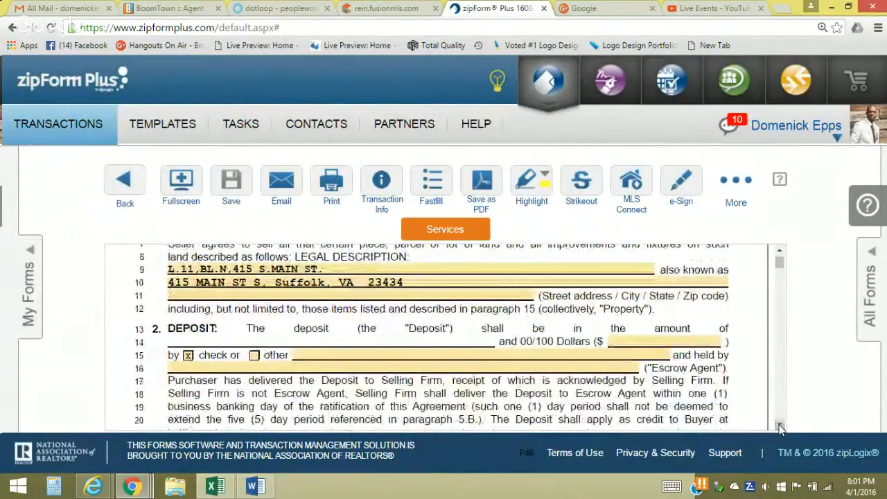
{"action": "left_click", "coordinate": [779, 426]}
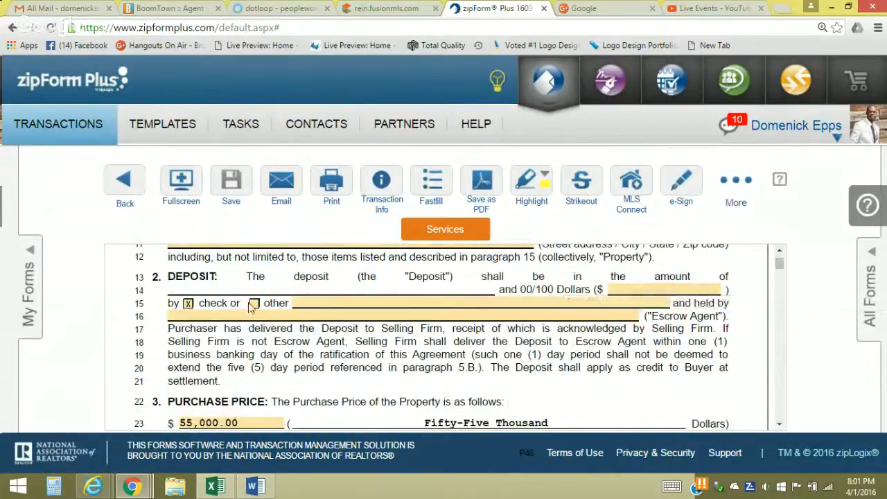
{"action": "left_click", "coordinate": [187, 304]}
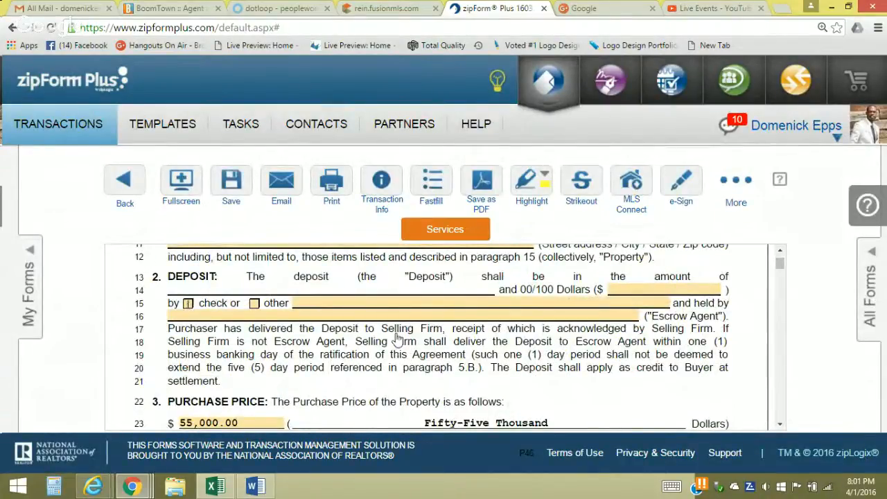
{"action": "left_click", "coordinate": [780, 425]}
{"action": "left_click", "coordinate": [780, 426]}
Fill line 27 with loan amount TBD and loan type FHA 203K
{"action": "scroll", "coordinate": [780, 425], "scroll_direction": "down", "scroll_amount": 1}
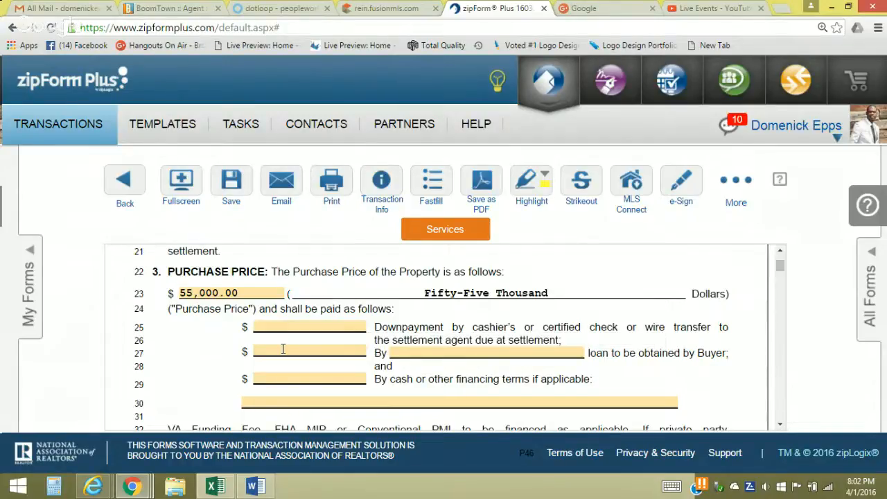
{"action": "left_click", "coordinate": [282, 350]}
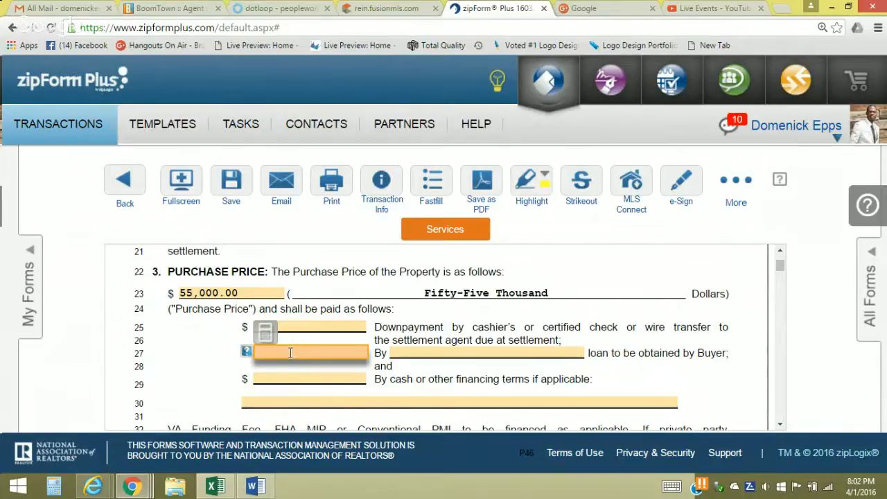
{"action": "left_click", "coordinate": [290, 352]}
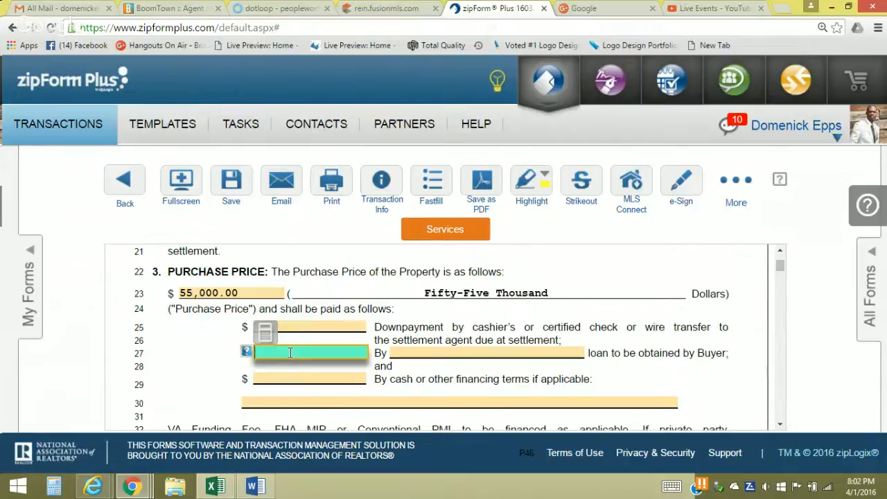
{"action": "type", "text": "TBD"}
{"action": "left_click", "coordinate": [420, 350]}
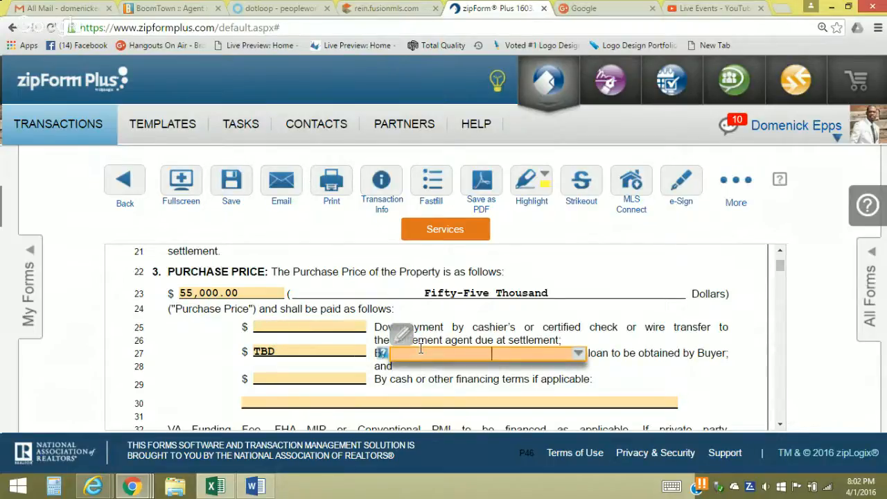
{"action": "type", "text": "203"}
{"action": "key", "text": "BackSpace"}
{"action": "key", "text": "BackSpace"}
{"action": "key", "text": "BackSpace"}
{"action": "type", "text": "FHA 203K"}
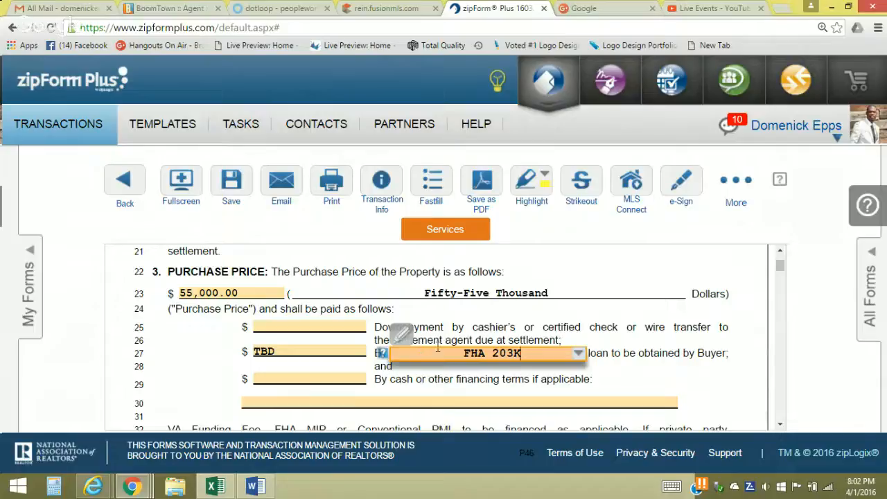
{"action": "left_click", "coordinate": [692, 380]}
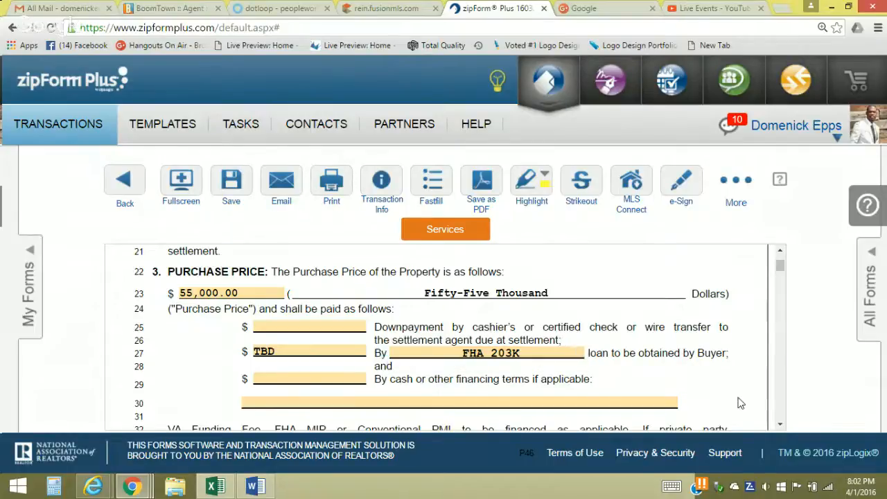
{"action": "left_click", "coordinate": [779, 426]}
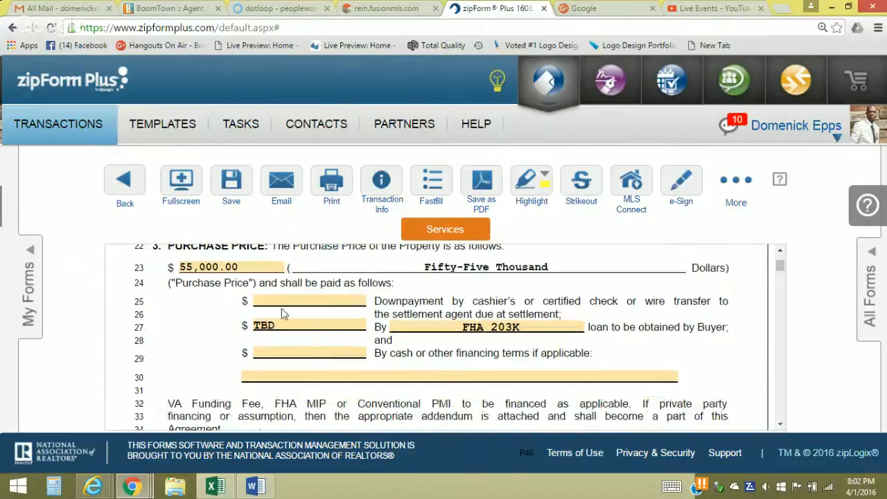
{"action": "left_click", "coordinate": [283, 301]}
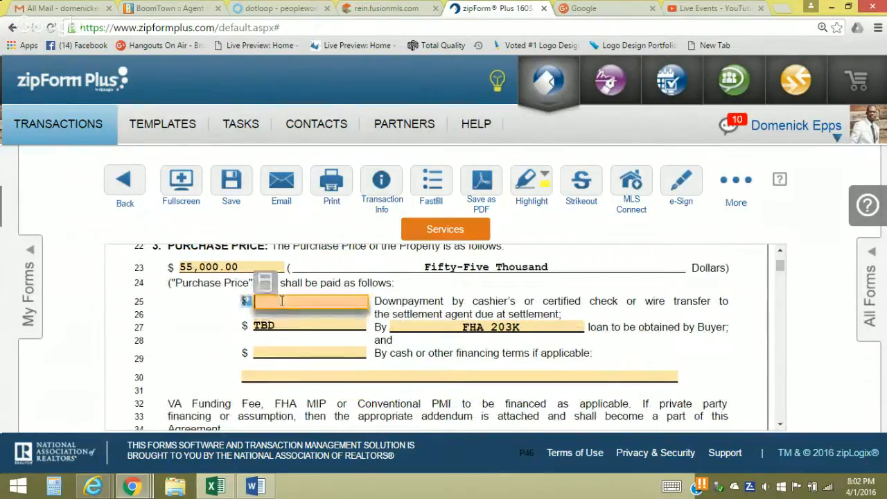
Enter '3.5% OF FINAL LA' as the line-25 downpayment amount
{"action": "left_click", "coordinate": [281, 301]}
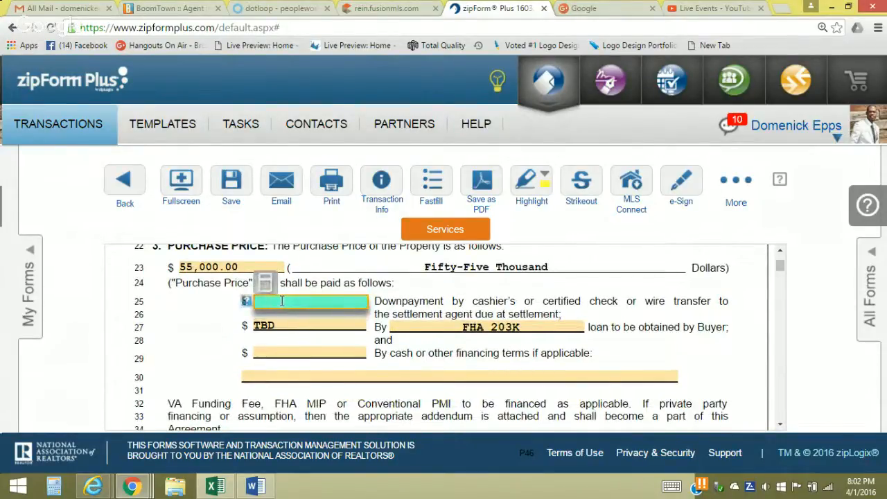
{"action": "type", "text": "3.5%"}
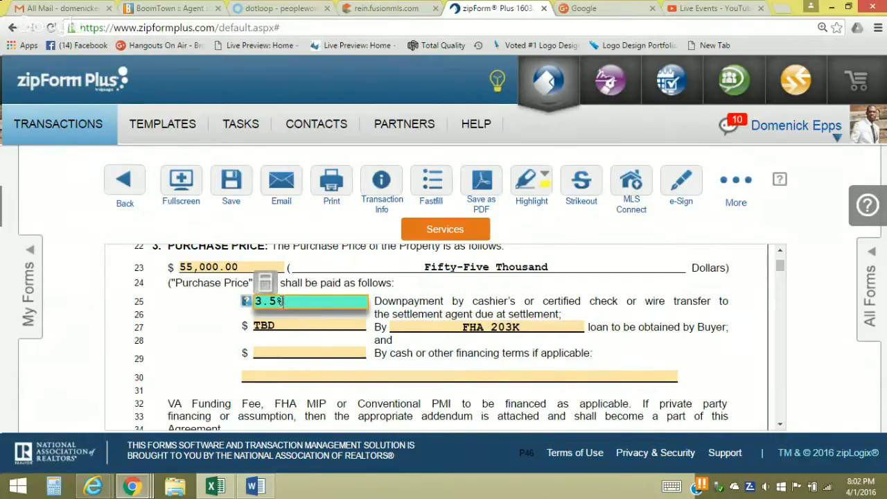
{"action": "type", "text": " OF FINAL "}
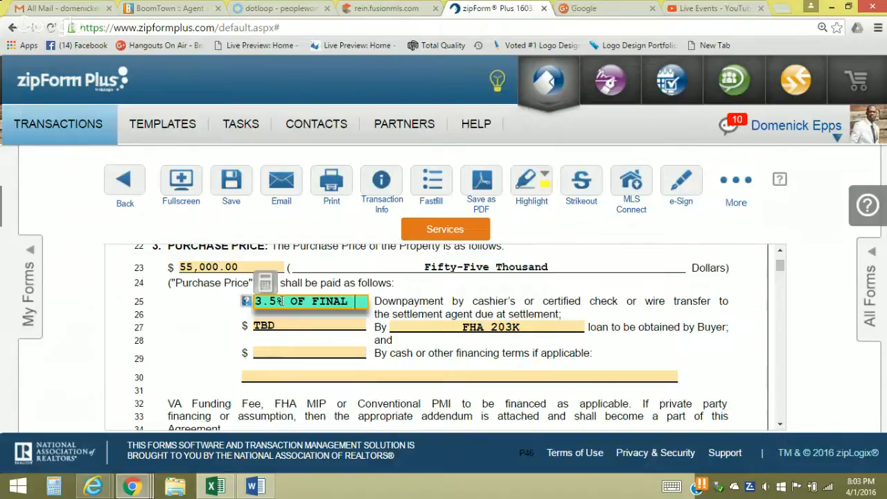
{"action": "type", "text": "PR"}
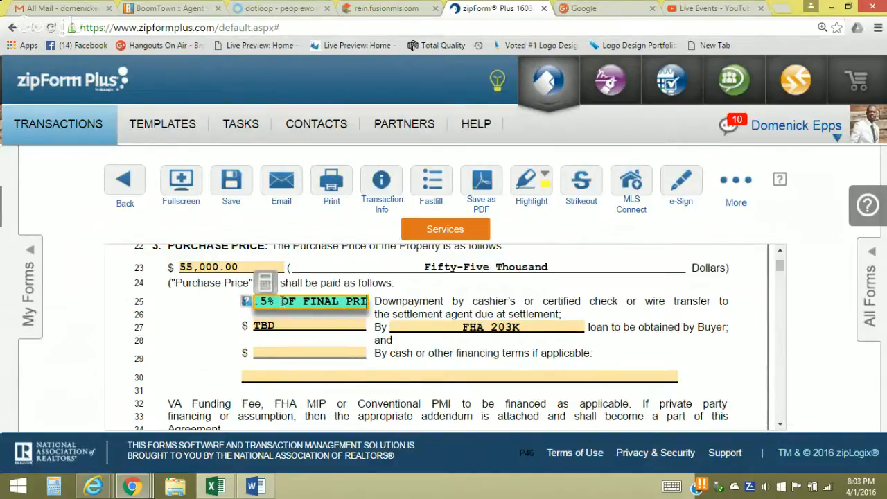
{"action": "key", "text": "BackSpace"}
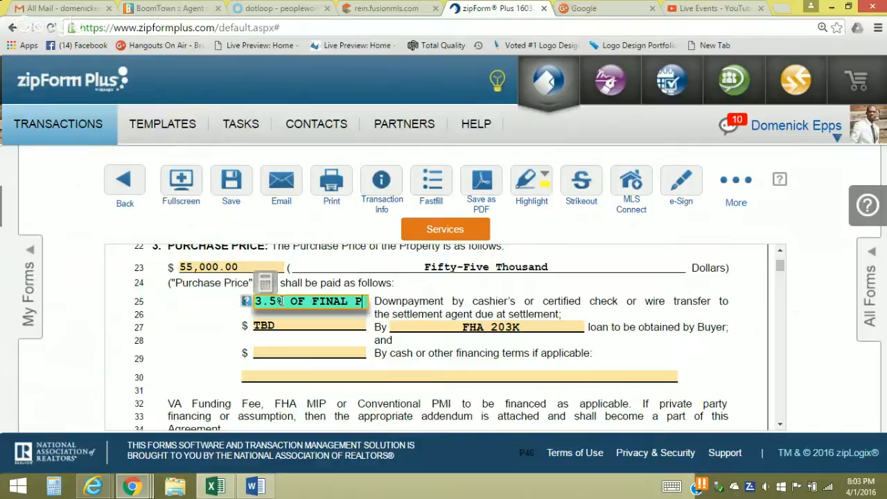
{"action": "key", "text": "BackSpace"}
{"action": "type", "text": "LA"}
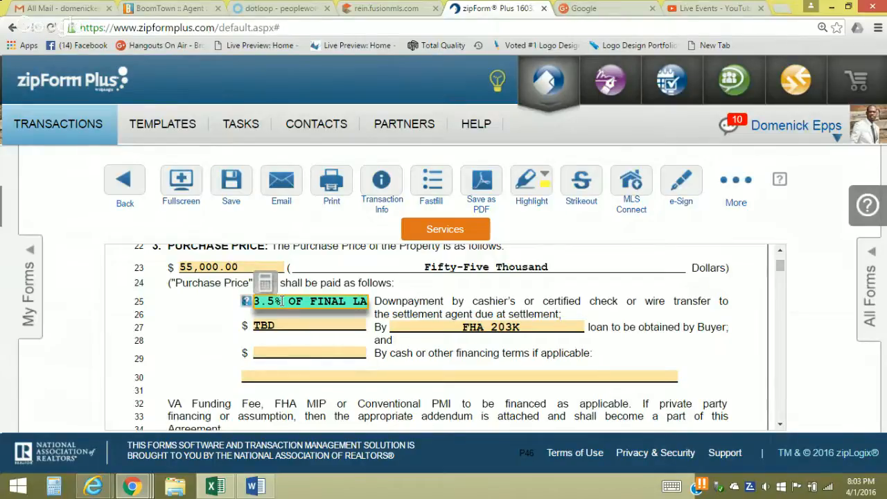
{"action": "left_click", "coordinate": [195, 355]}
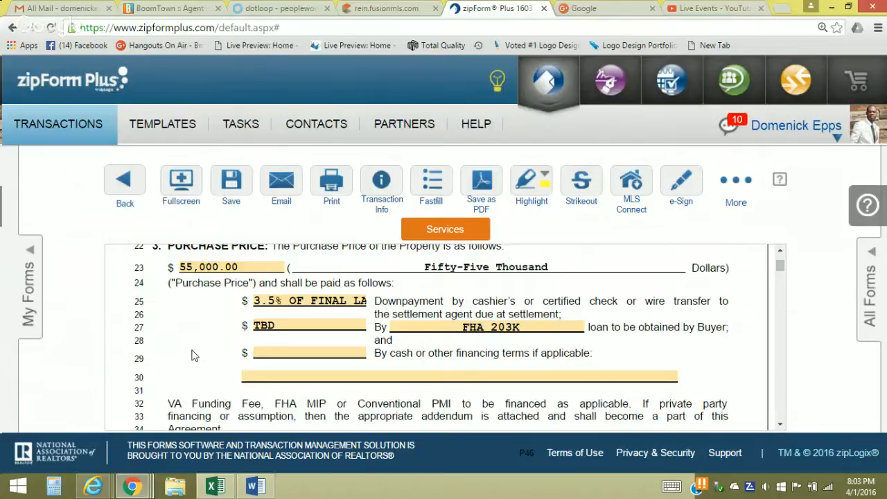
Check LISTING AGENT on the line-35 ratification signature, leaving the ratification date blank
{"action": "left_click", "coordinate": [780, 426]}
{"action": "left_click", "coordinate": [780, 426]}
{"action": "left_click", "coordinate": [780, 426]}
{"action": "left_click", "coordinate": [780, 425]}
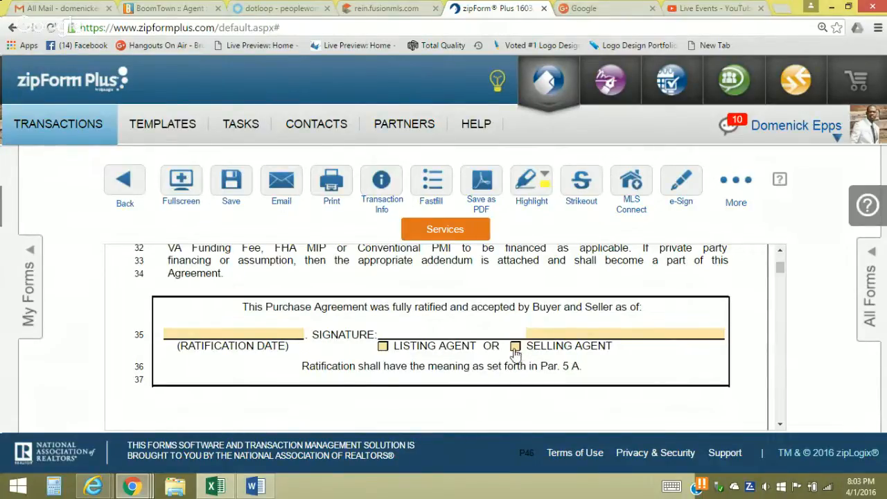
{"action": "left_click", "coordinate": [383, 346]}
{"action": "left_click", "coordinate": [778, 426]}
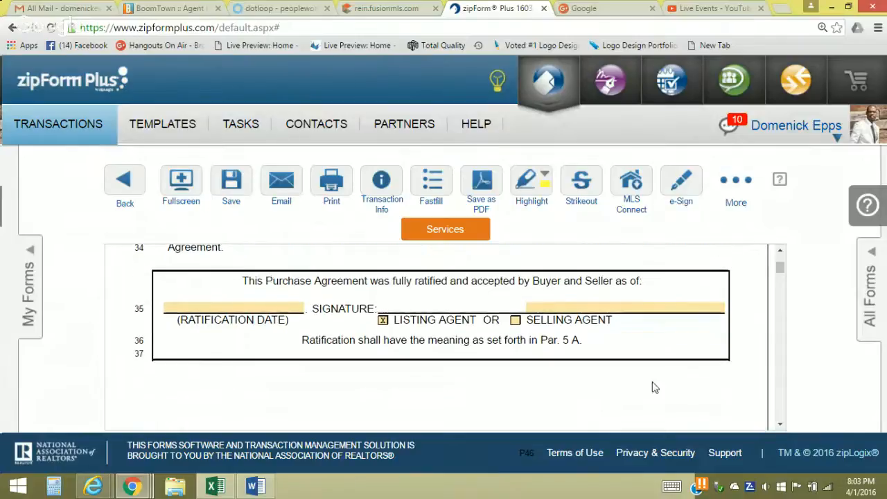
{"action": "left_click", "coordinate": [266, 305]}
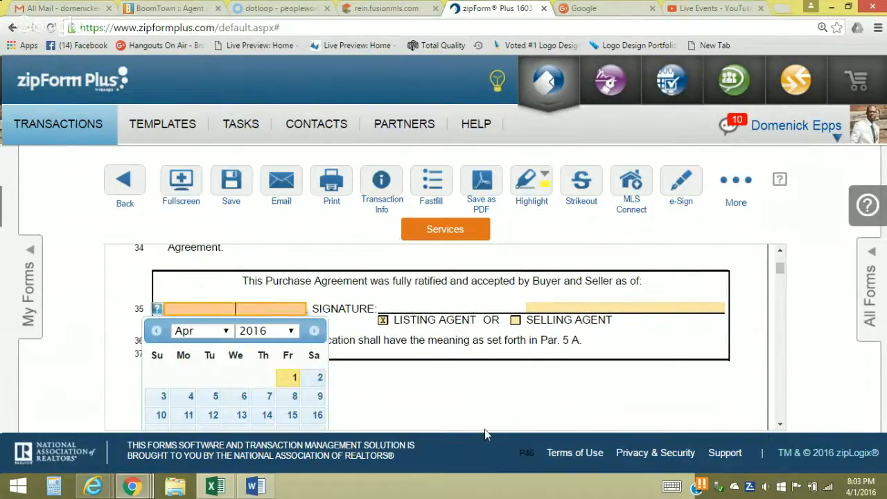
{"action": "left_click", "coordinate": [637, 386]}
{"action": "left_click", "coordinate": [780, 425]}
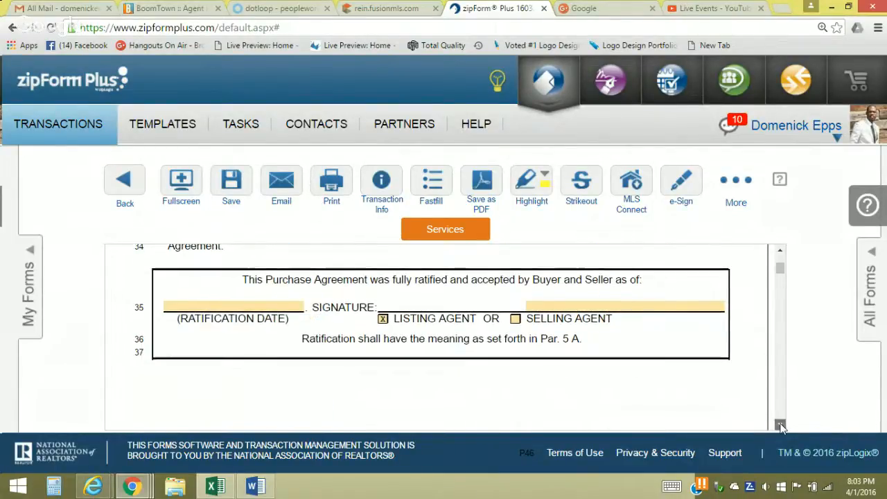
Change the line-49 seller contribution clause wording from PROVIDE to PAY 5.5%
{"action": "scroll", "coordinate": [780, 425], "scroll_direction": "down", "scroll_amount": 5}
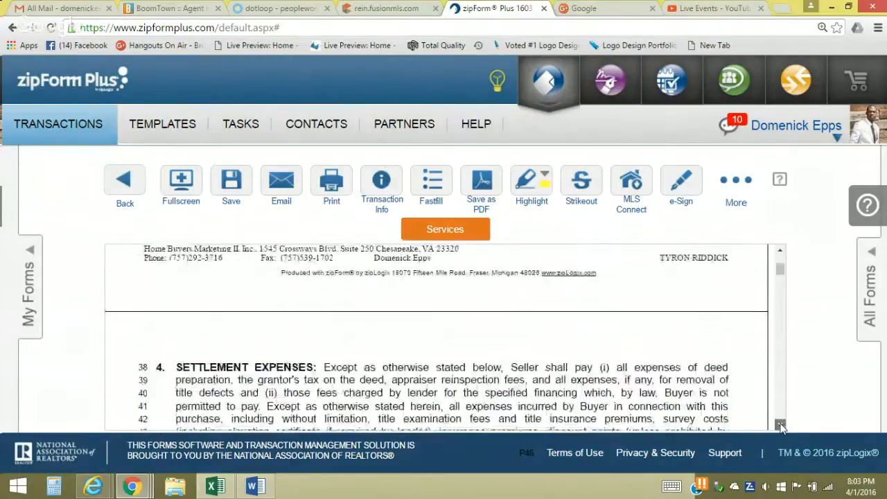
{"action": "scroll", "coordinate": [780, 426], "scroll_direction": "down", "scroll_amount": 3}
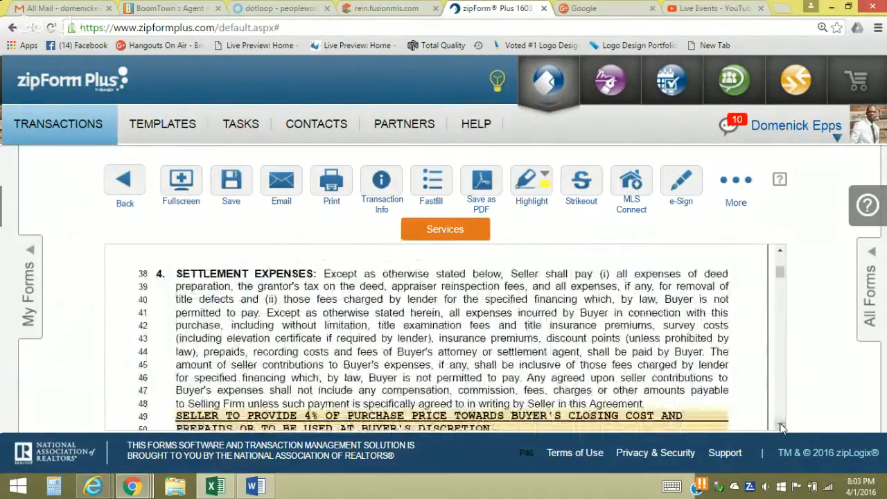
{"action": "left_click", "coordinate": [780, 426]}
{"action": "scroll", "coordinate": [780, 427], "scroll_direction": "down", "scroll_amount": 3}
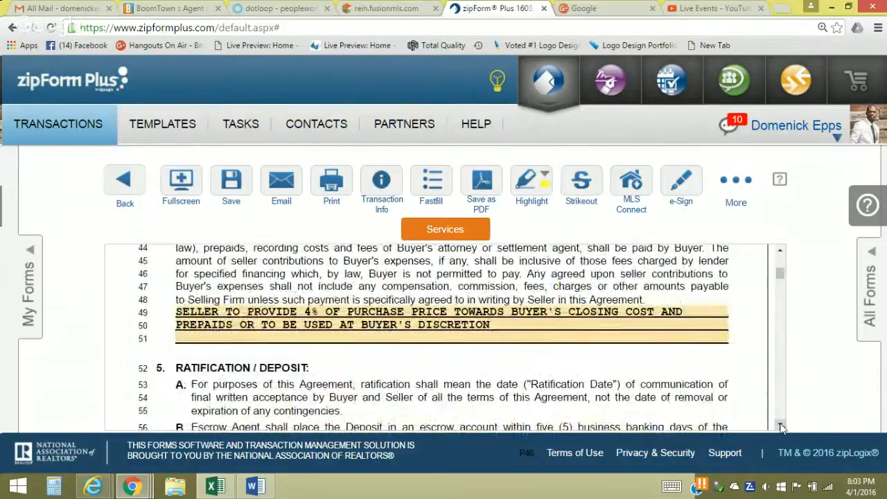
{"action": "left_click", "coordinate": [321, 311]}
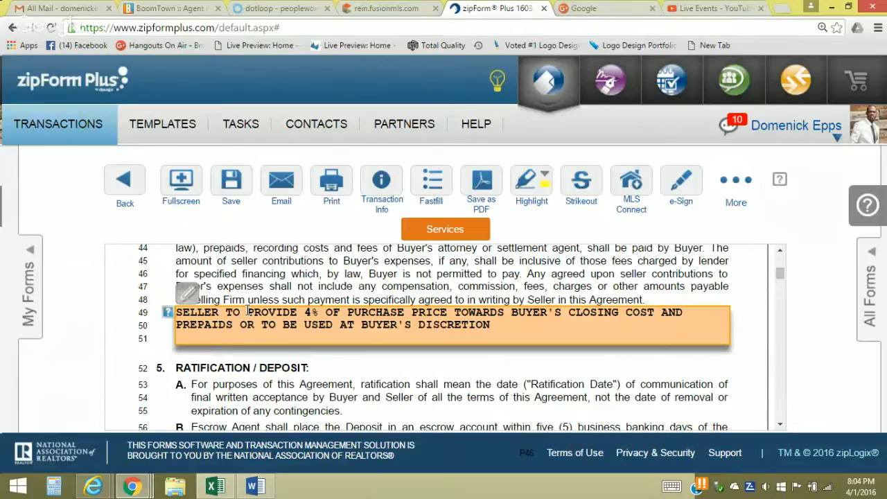
{"action": "left_click_drag", "start_coordinate": [248, 312], "coordinate": [309, 314]}
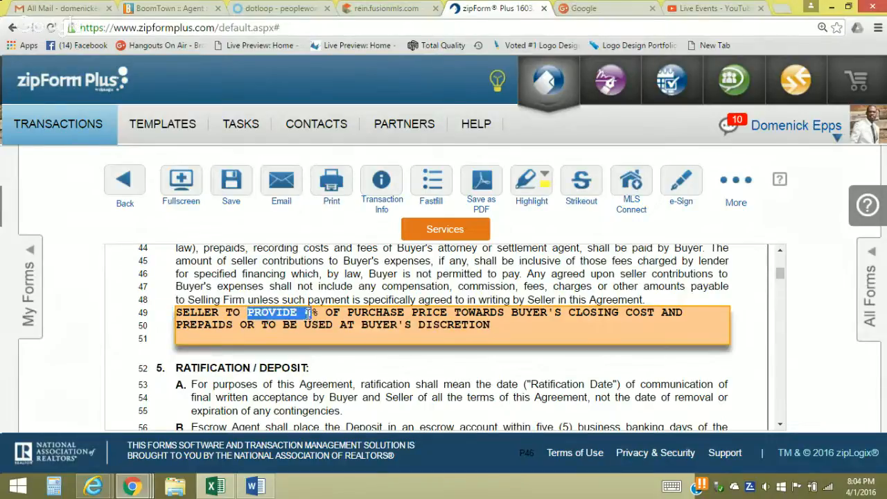
{"action": "type", "text": "5.5"}
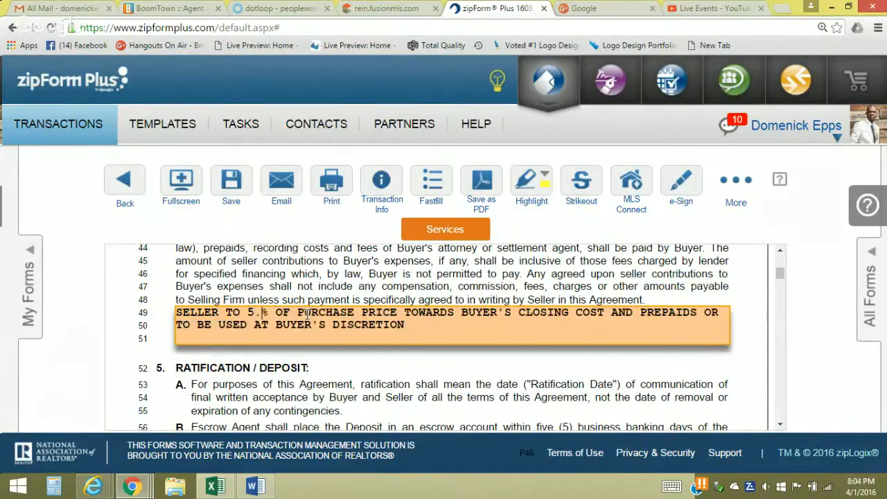
{"action": "left_click", "coordinate": [245, 318]}
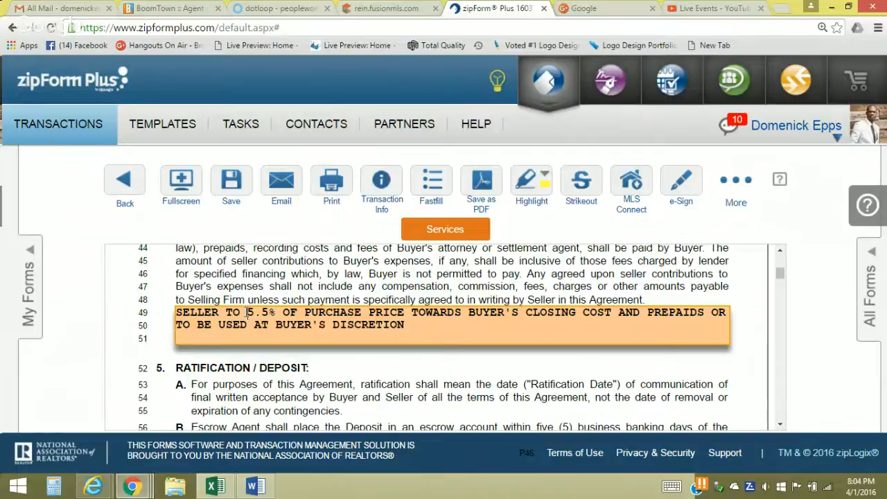
{"action": "type", "text": "PAY"}
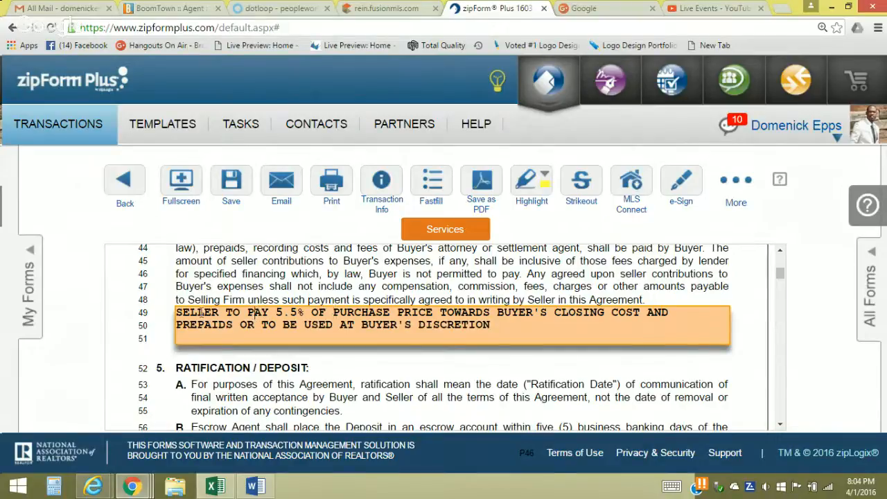
Replace the clause text with 'ALL OF BUYER'S CLOSING COST AND PREPAIDS'
{"action": "left_click_drag", "start_coordinate": [276, 313], "coordinate": [497, 326]}
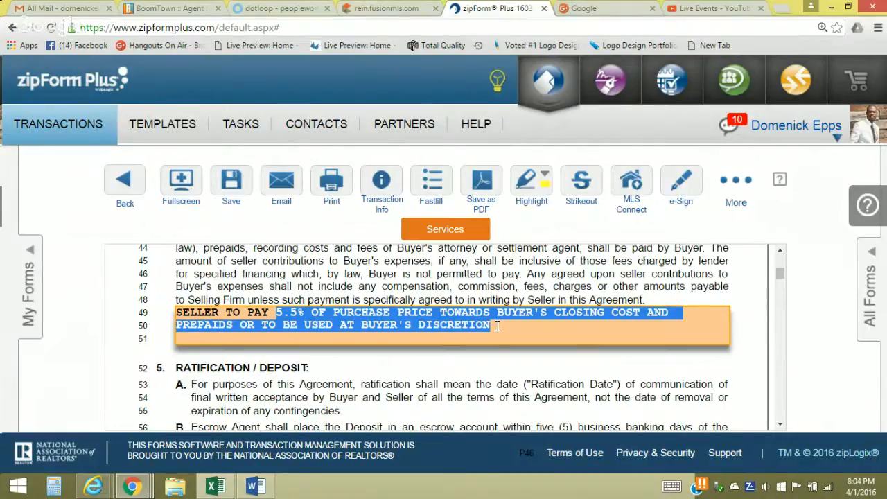
{"action": "left_click", "coordinate": [497, 326]}
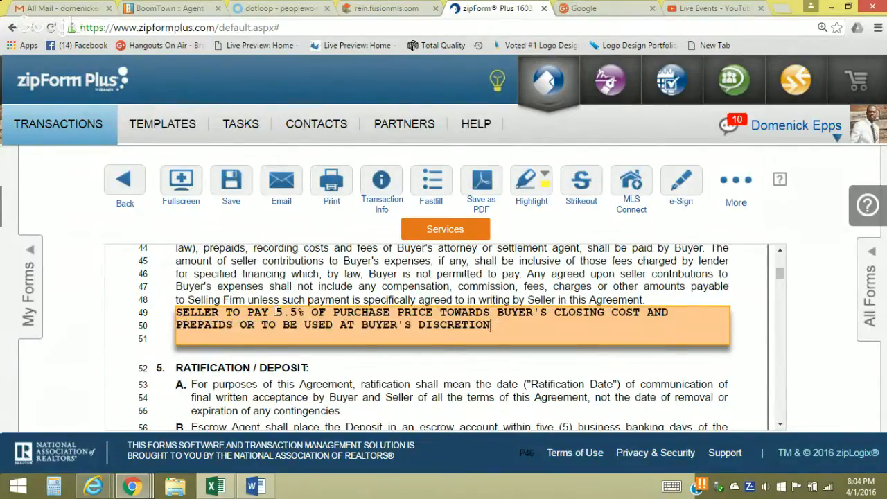
{"action": "left_click_drag", "start_coordinate": [278, 312], "coordinate": [538, 342]}
{"action": "type", "text": "AL"}
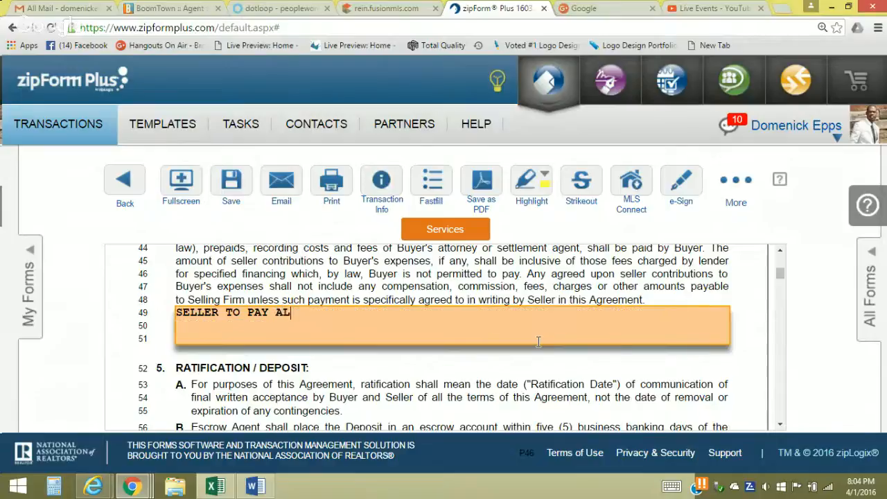
{"action": "type", "text": "L OF BUYER'S CLOSING C"}
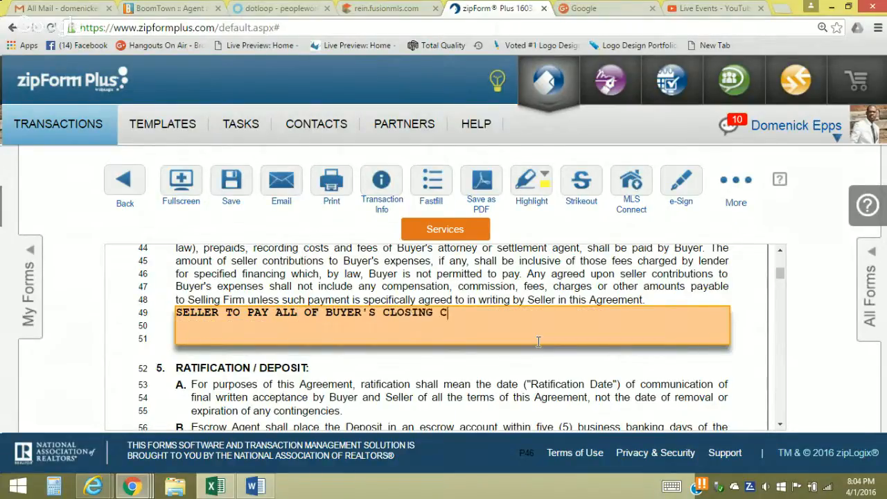
{"action": "type", "text": "OST AND PRE"}
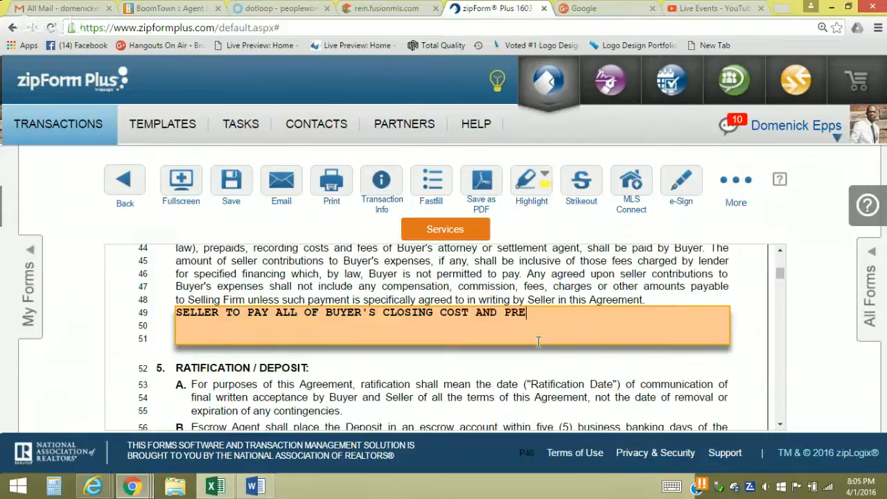
{"action": "type", "text": "PAIDS"}
{"action": "left_click", "coordinate": [471, 369]}
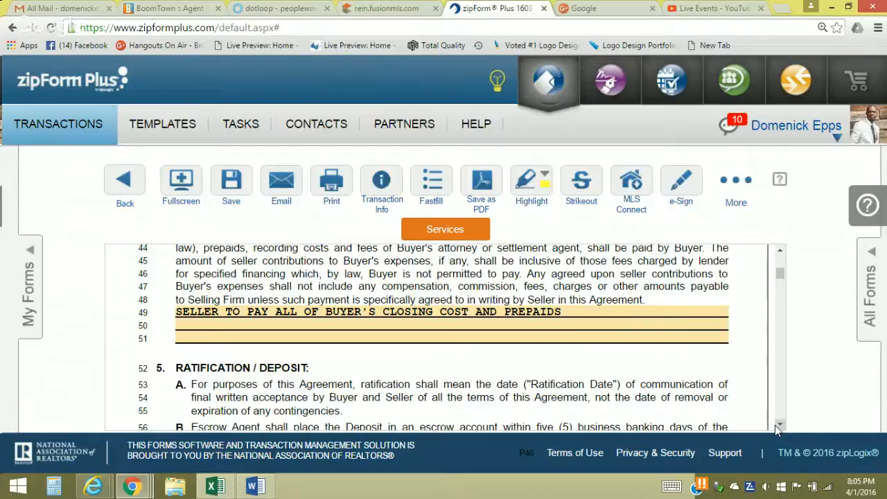
{"action": "left_click", "coordinate": [776, 425]}
{"action": "left_click", "coordinate": [775, 425]}
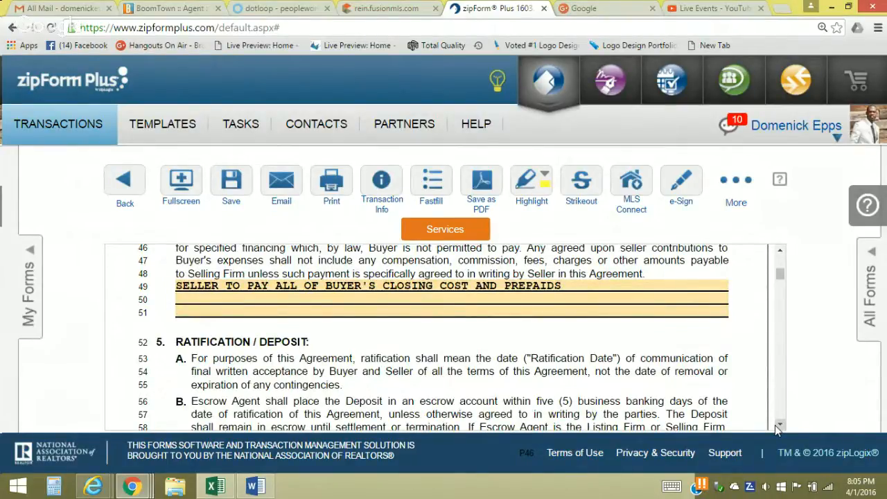
Scroll down the purchase agreement and mark that the property has no onsite septic system
{"action": "left_click", "coordinate": [776, 425]}
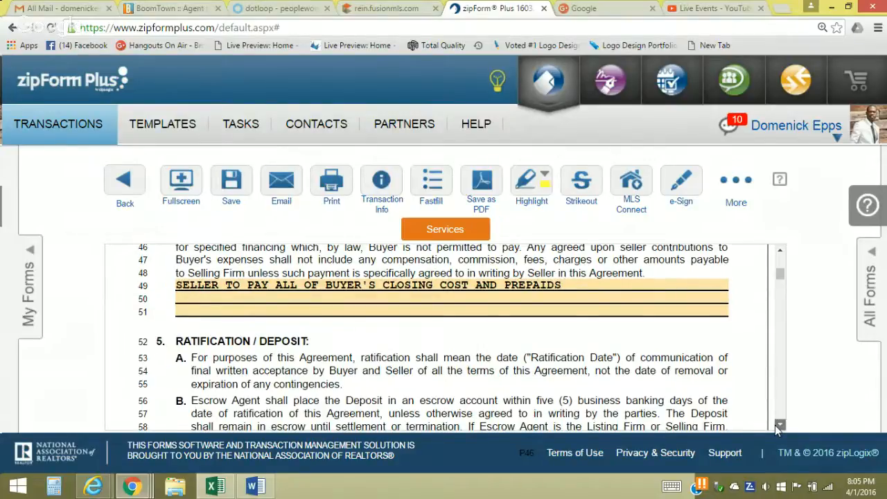
{"action": "left_click", "coordinate": [779, 425]}
{"action": "left_click", "coordinate": [779, 425]}
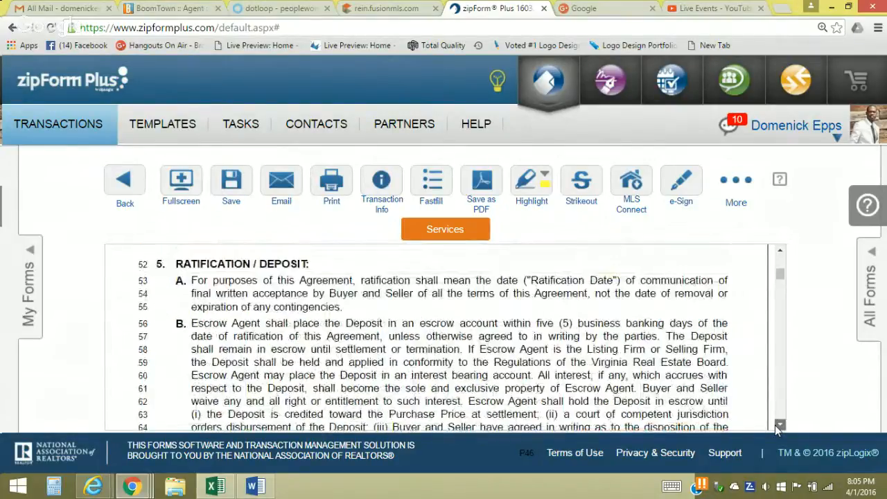
{"action": "left_click", "coordinate": [778, 425]}
{"action": "left_click", "coordinate": [777, 425]}
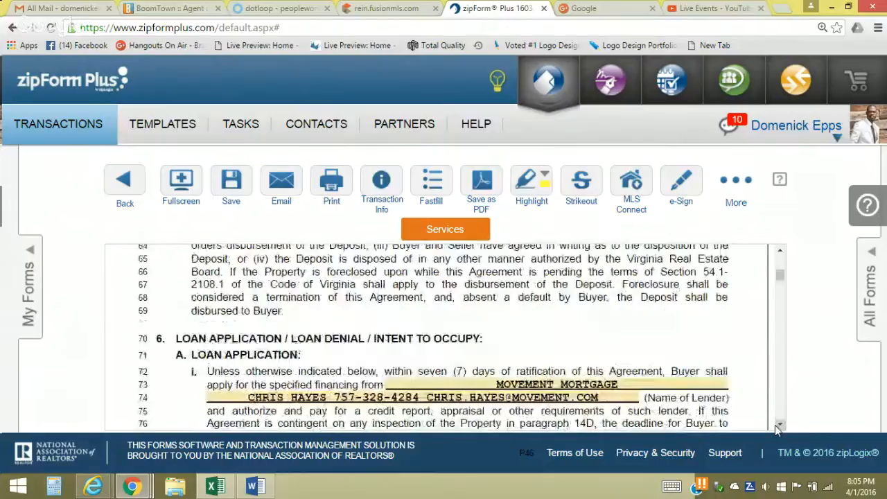
{"action": "left_click", "coordinate": [776, 425]}
{"action": "left_click", "coordinate": [776, 425]}
{"action": "left_click", "coordinate": [775, 425]}
{"action": "left_click", "coordinate": [775, 425]}
{"action": "left_click", "coordinate": [775, 425]}
{"action": "left_click", "coordinate": [775, 425]}
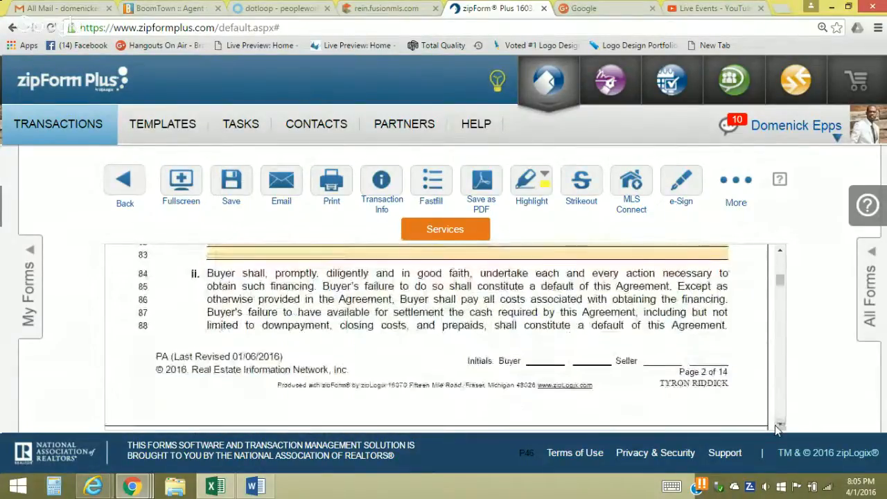
{"action": "left_click", "coordinate": [775, 425]}
{"action": "left_click", "coordinate": [775, 425]}
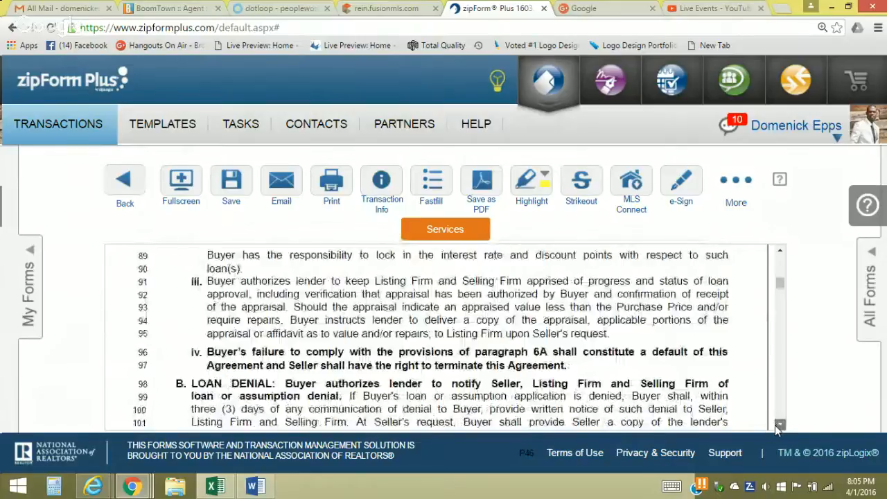
{"action": "left_click", "coordinate": [775, 425]}
{"action": "left_click", "coordinate": [775, 425]}
{"action": "left_click", "coordinate": [775, 425]}
{"action": "left_click", "coordinate": [775, 424]}
{"action": "left_click", "coordinate": [776, 425]}
{"action": "left_click", "coordinate": [775, 425]}
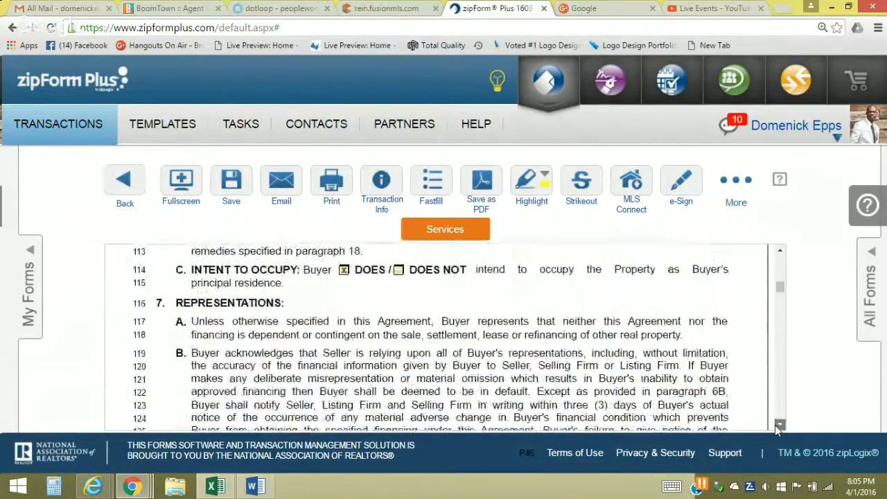
{"action": "left_click", "coordinate": [775, 425]}
{"action": "left_click", "coordinate": [775, 425]}
{"action": "left_click", "coordinate": [775, 425]}
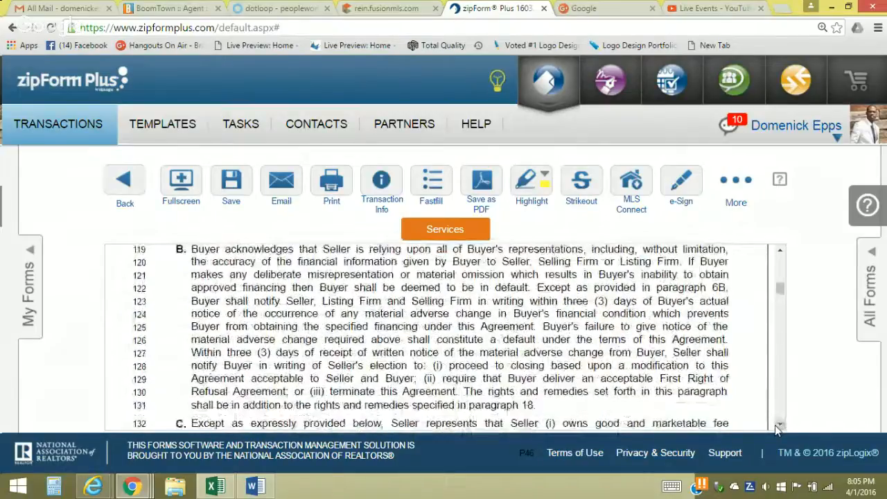
{"action": "left_click", "coordinate": [775, 425]}
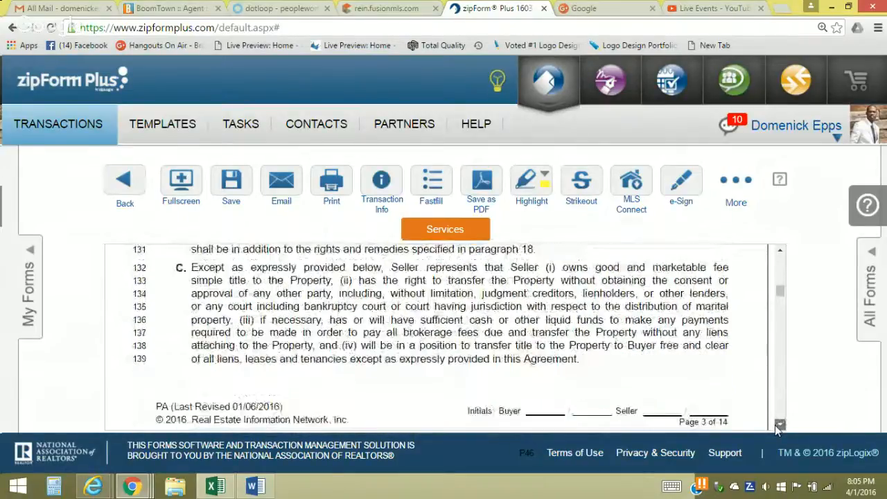
{"action": "left_click", "coordinate": [775, 425]}
{"action": "left_click", "coordinate": [196, 343]}
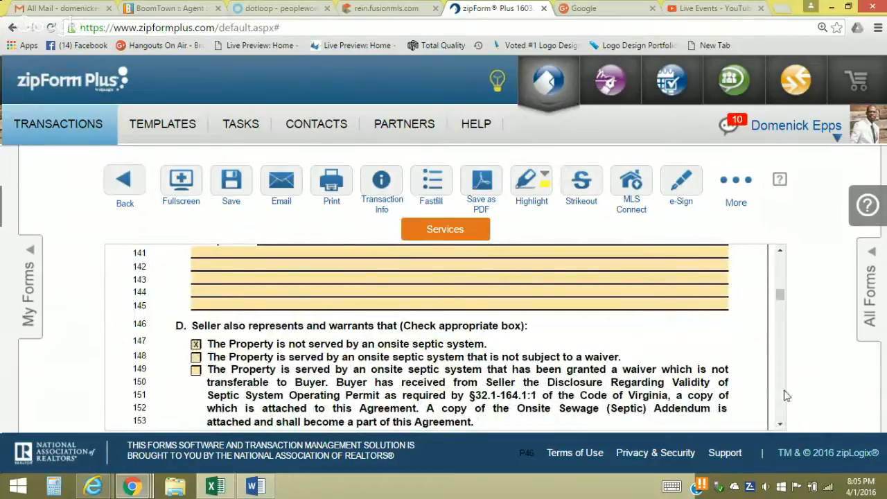
Scroll further down until paragraph 10, Prorations / Escrow, is visible
{"action": "left_click", "coordinate": [780, 425]}
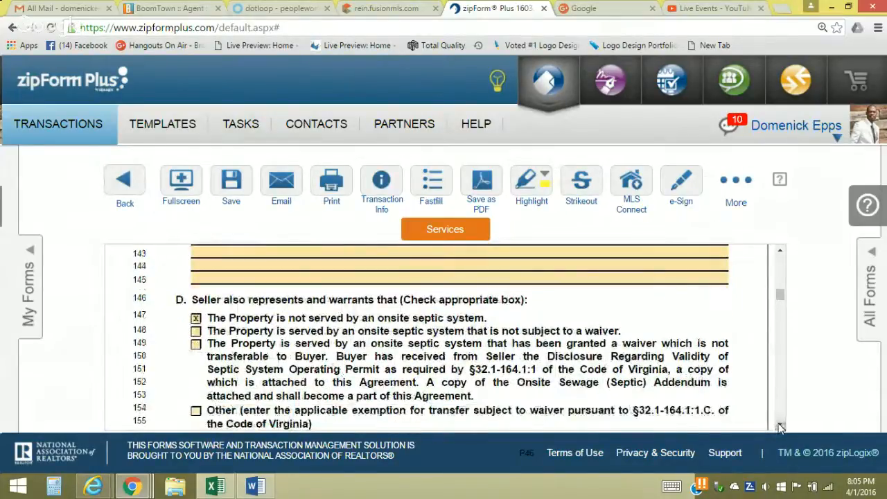
{"action": "left_click", "coordinate": [780, 427]}
{"action": "left_click", "coordinate": [780, 427]}
{"action": "left_click", "coordinate": [780, 427]}
{"action": "left_click", "coordinate": [780, 426]}
{"action": "left_click", "coordinate": [780, 427]}
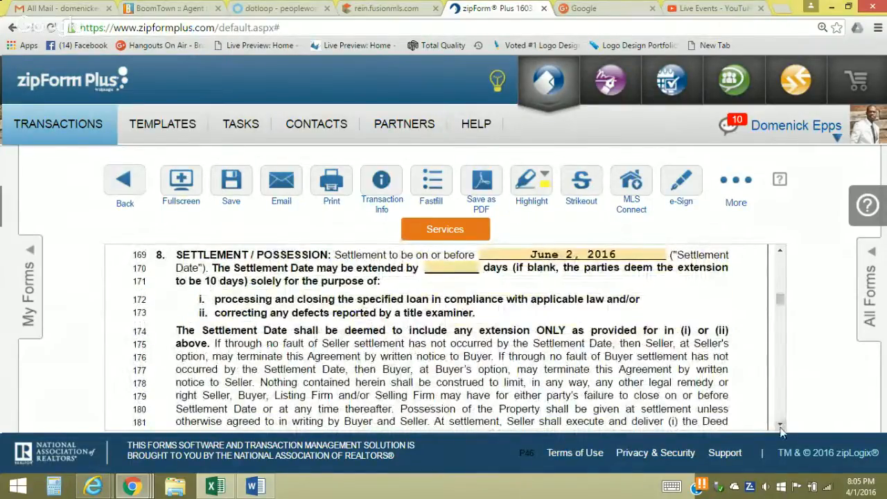
{"action": "left_click", "coordinate": [780, 426]}
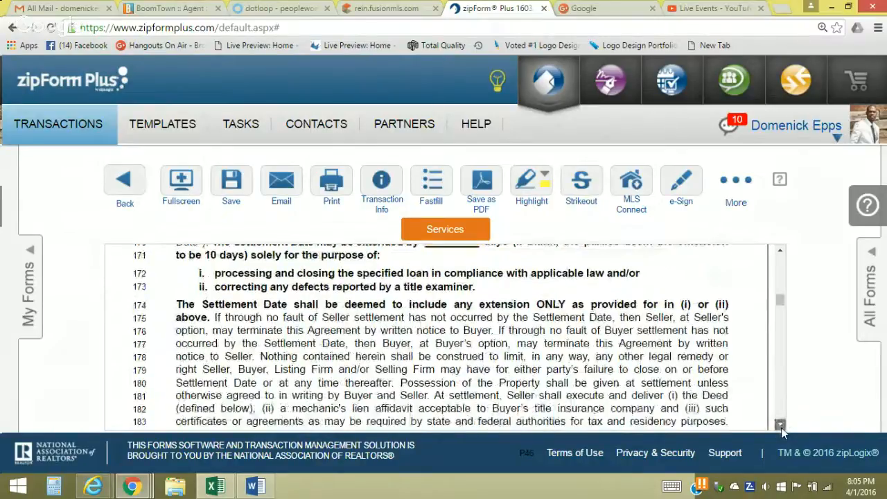
{"action": "left_click", "coordinate": [780, 426]}
{"action": "left_click", "coordinate": [780, 427]}
{"action": "left_click", "coordinate": [780, 426]}
{"action": "left_click", "coordinate": [780, 427]}
{"action": "left_click", "coordinate": [780, 427]}
{"action": "left_click", "coordinate": [780, 426]}
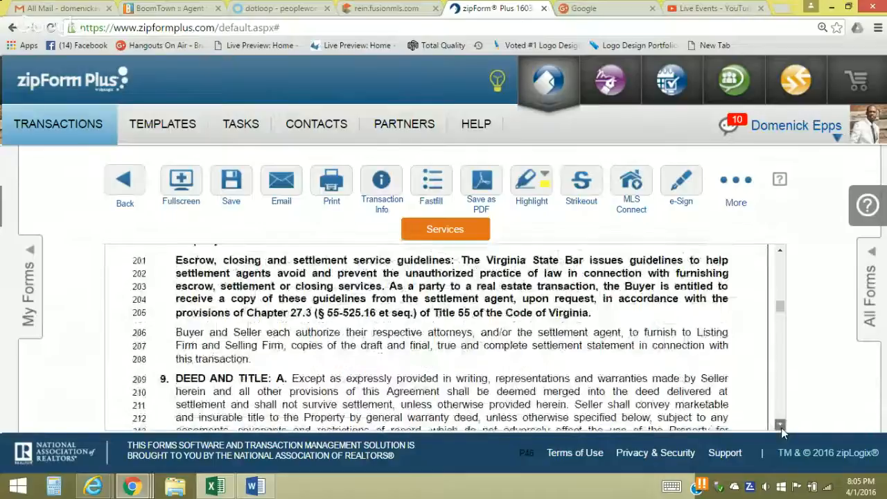
{"action": "left_click", "coordinate": [780, 426]}
{"action": "left_click", "coordinate": [780, 426]}
{"action": "left_click", "coordinate": [780, 427]}
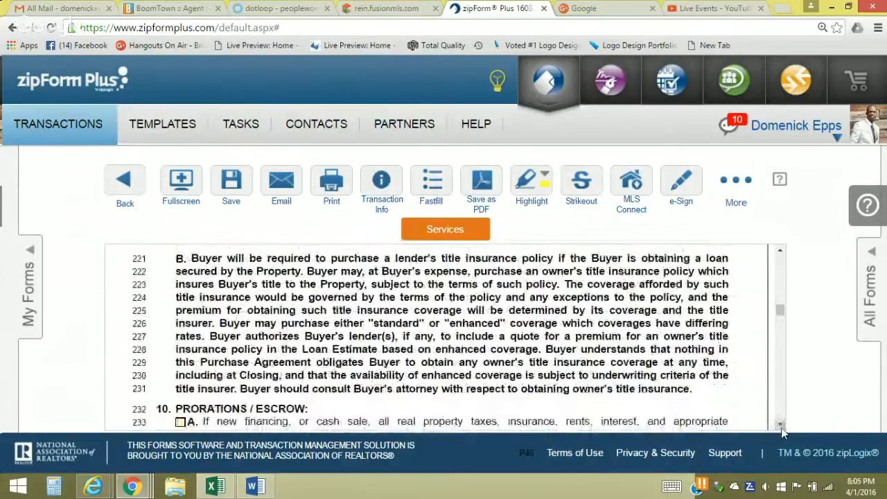
{"action": "left_click", "coordinate": [780, 426]}
{"action": "left_click", "coordinate": [780, 427]}
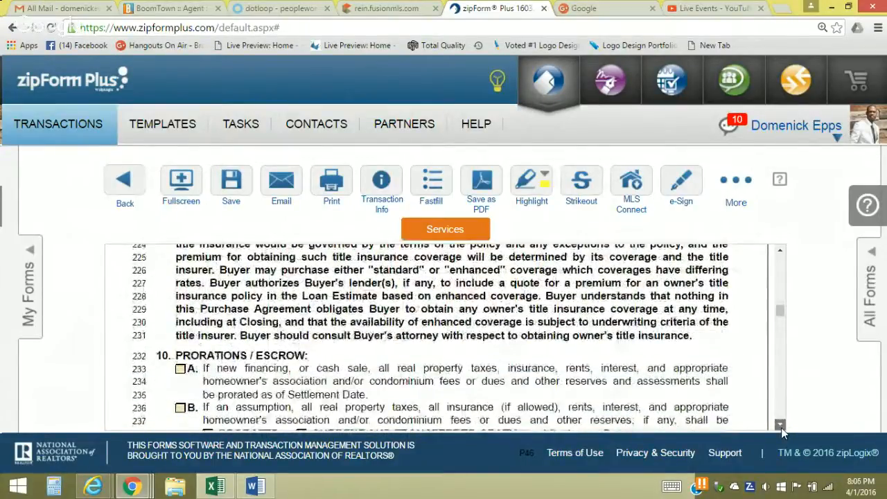
{"action": "left_click", "coordinate": [780, 427]}
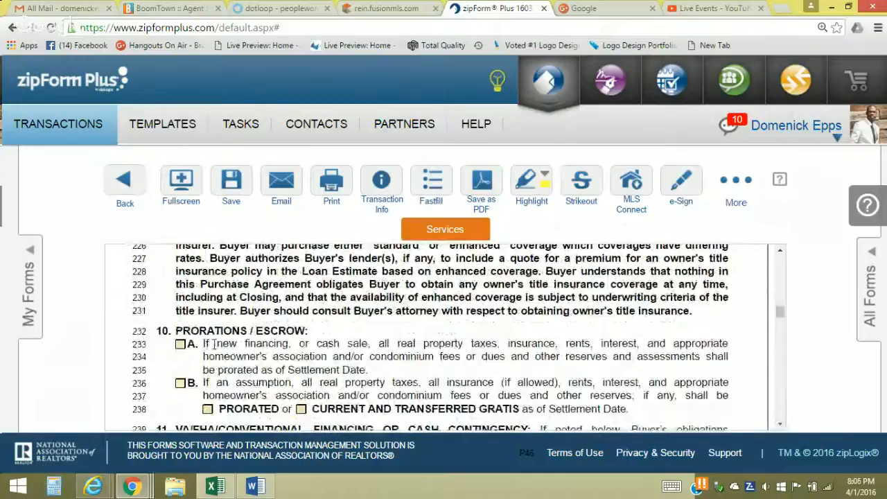
Check option A on line 233, new financing or cash sale, under Prorations / Escrow
{"action": "left_click", "coordinate": [179, 346]}
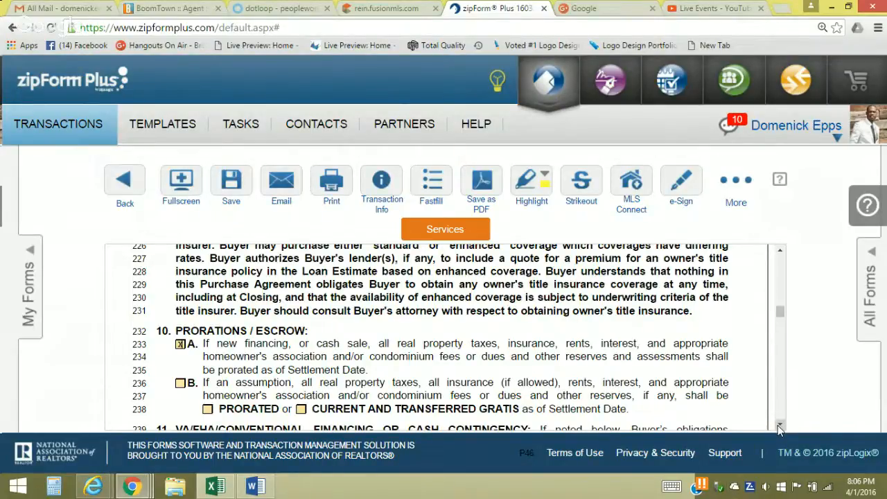
{"action": "scroll", "coordinate": [780, 429], "scroll_direction": "down", "scroll_amount": 5}
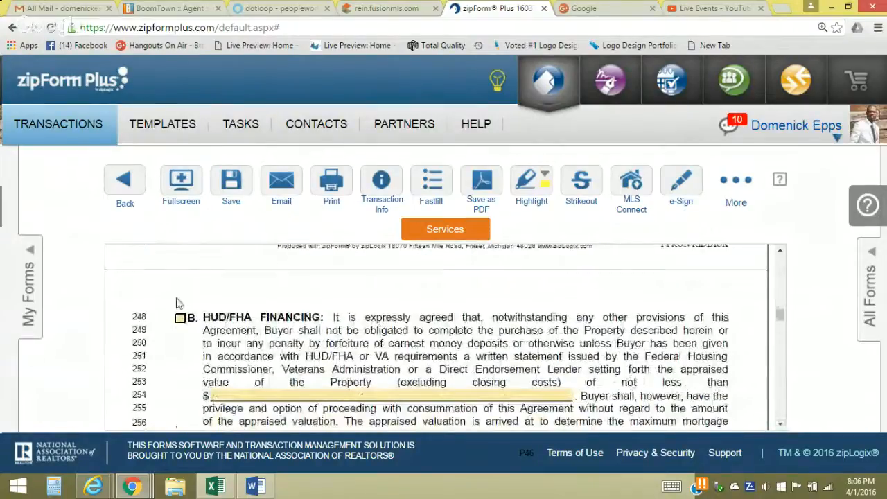
Check HUD/FHA Financing and enter 55000 as the minimum appraised value on line 254
{"action": "left_click", "coordinate": [180, 318]}
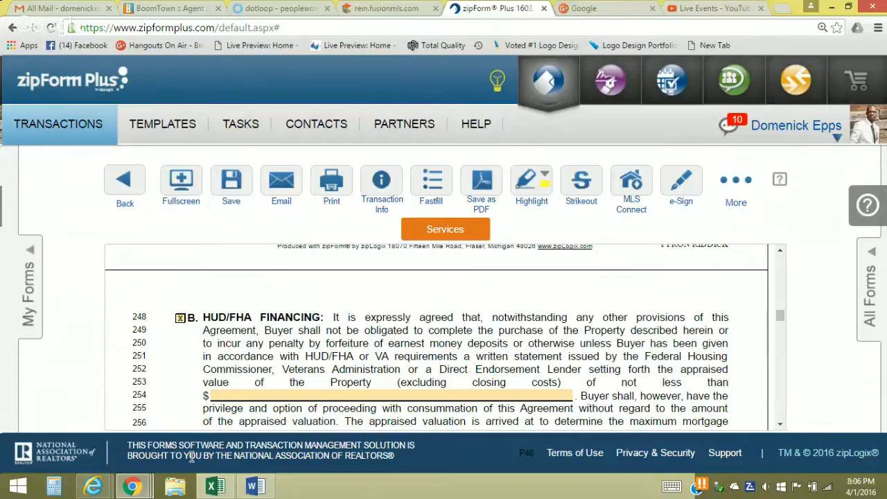
{"action": "left_click", "coordinate": [273, 393]}
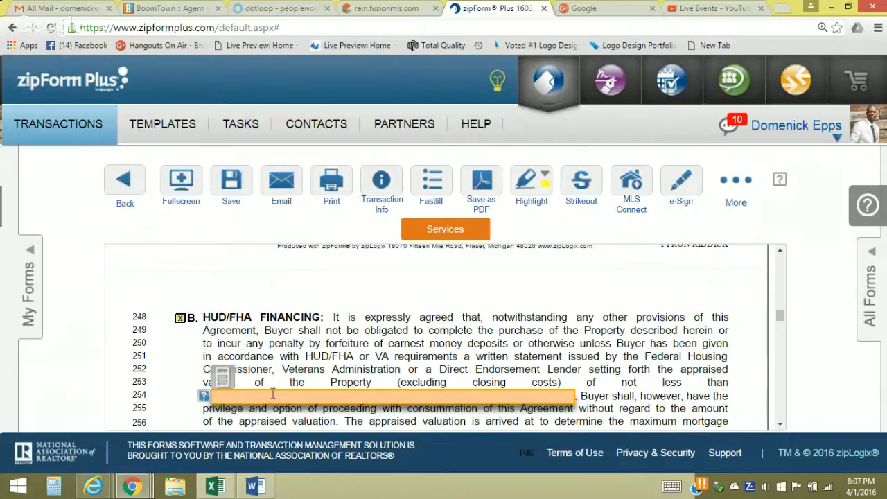
{"action": "type", "text": "55000"}
{"action": "key", "text": "Tab"}
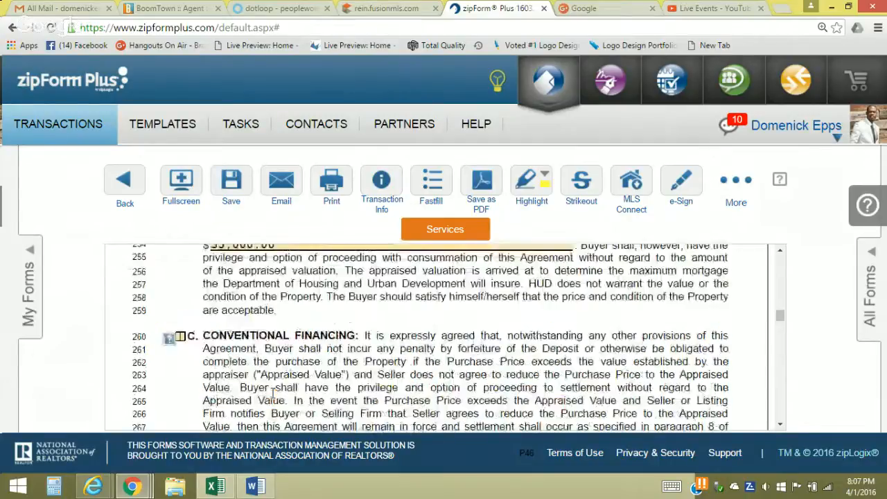
{"action": "left_click", "coordinate": [780, 425]}
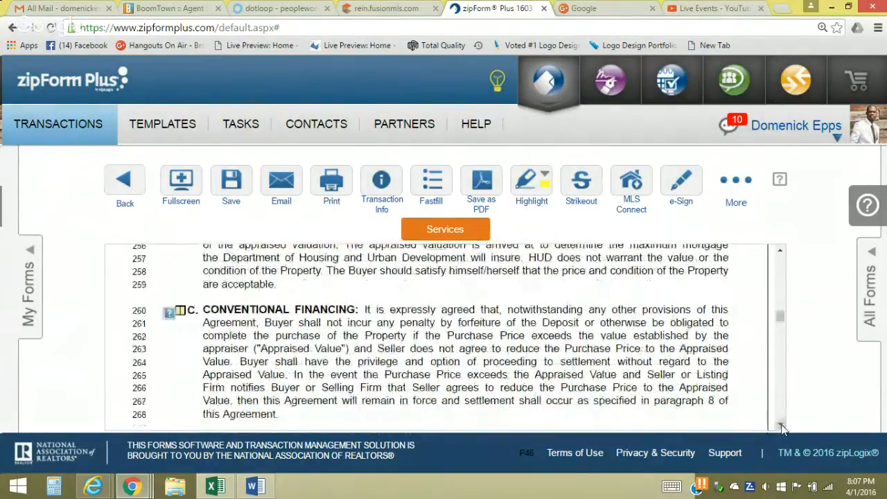
{"action": "scroll", "coordinate": [781, 429], "scroll_direction": "down", "scroll_amount": 10}
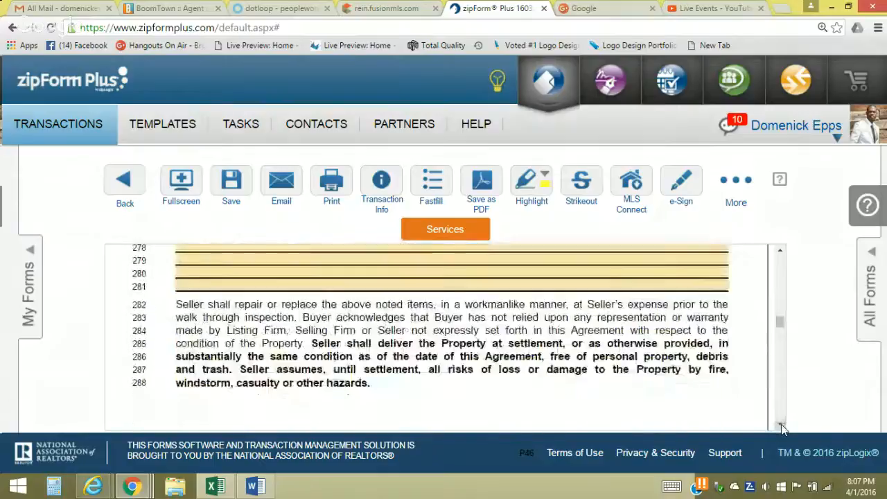
{"action": "scroll", "coordinate": [781, 429], "scroll_direction": "down", "scroll_amount": 8}
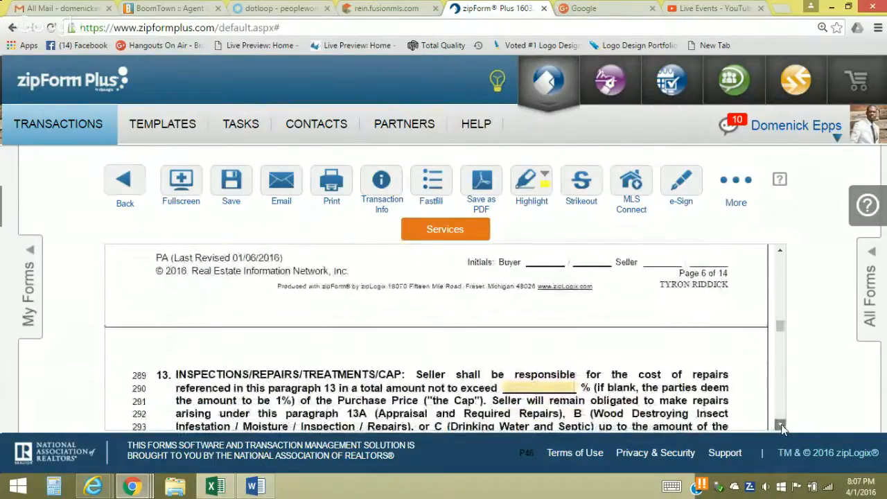
{"action": "scroll", "coordinate": [781, 428], "scroll_direction": "down", "scroll_amount": 2}
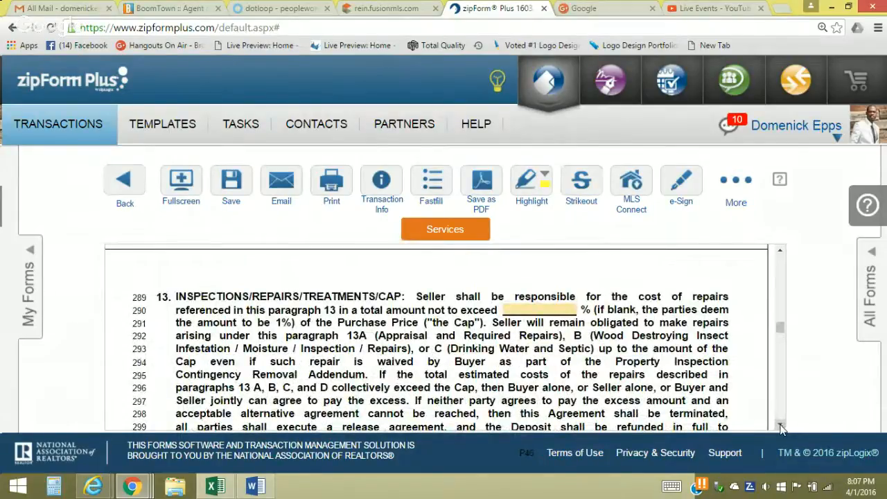
Enter -0- in the Max Repair % field
{"action": "left_click", "coordinate": [543, 307]}
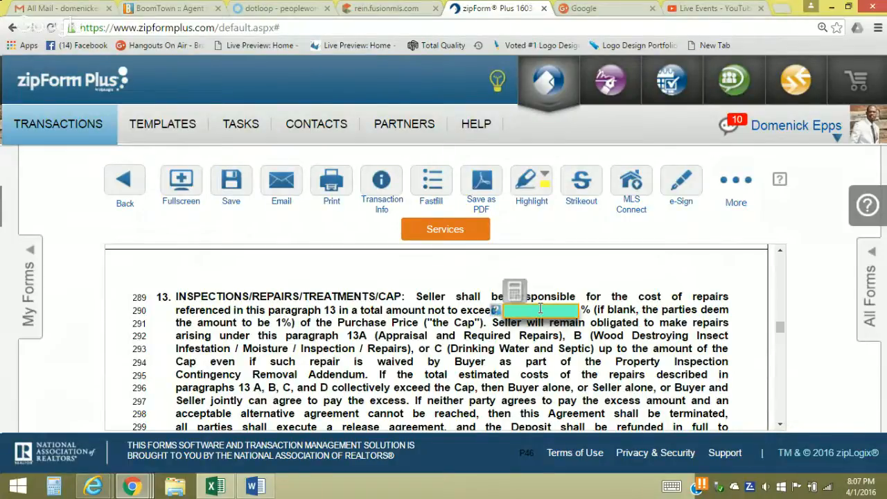
{"action": "type", "text": "-0-"}
{"action": "scroll", "coordinate": [559, 318], "scroll_direction": "down", "scroll_amount": 5}
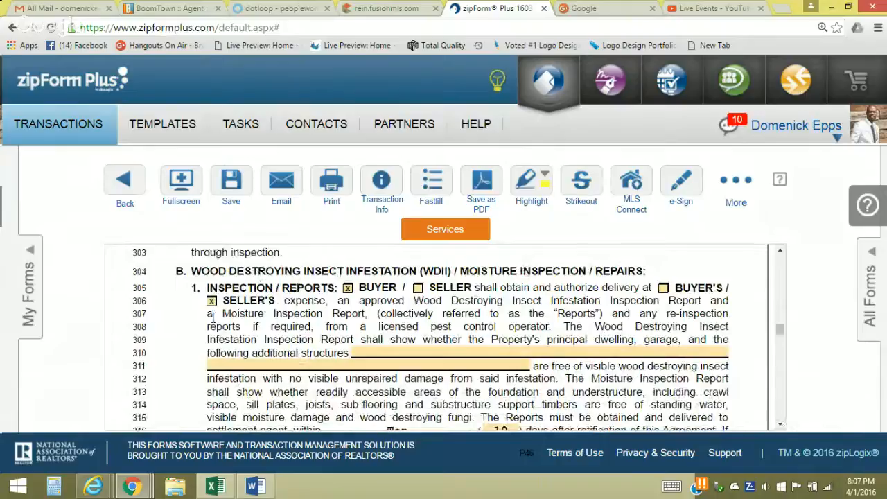
Make the wood-destroying insect reports BUYER'S expense and uncheck SELLER'S
{"action": "left_click", "coordinate": [662, 290]}
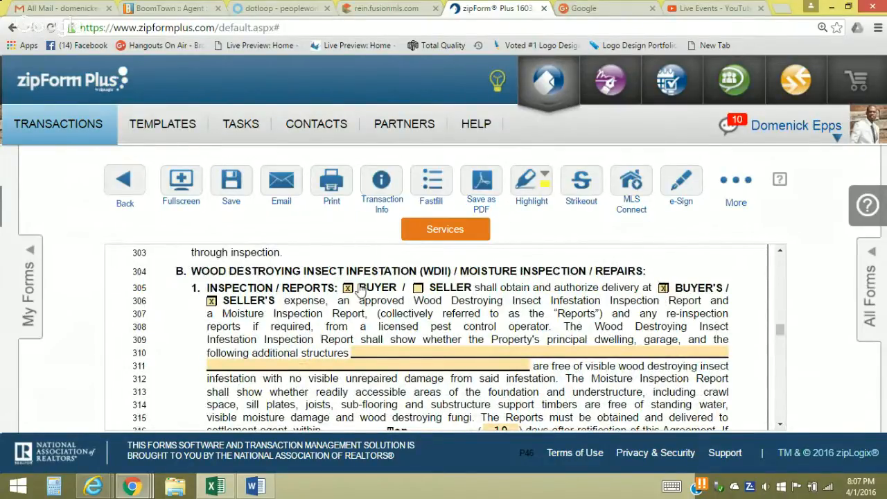
{"action": "left_click", "coordinate": [212, 305]}
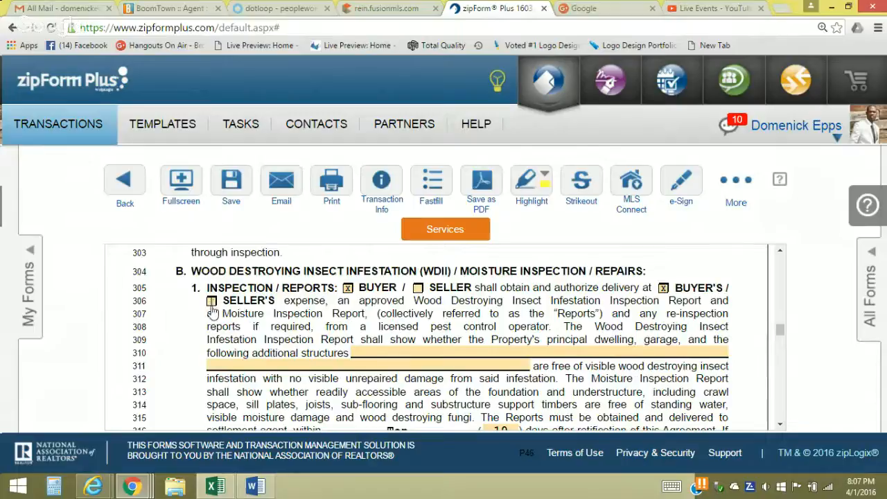
{"action": "left_click", "coordinate": [780, 425]}
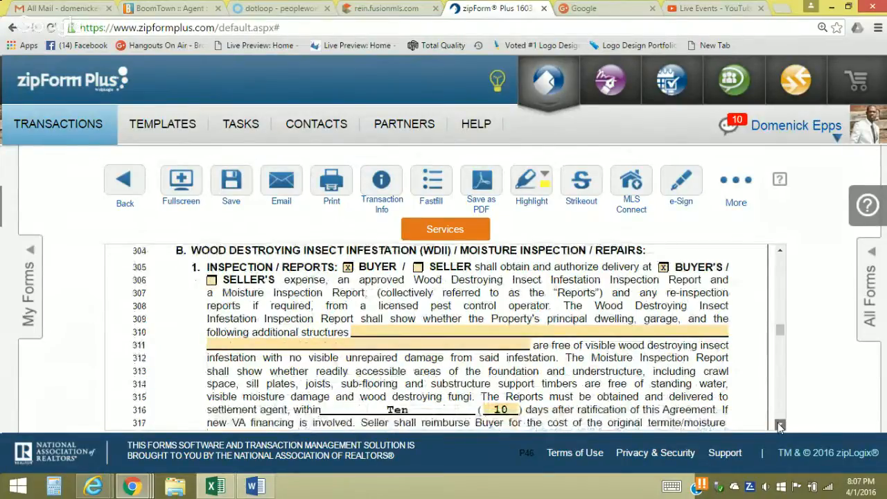
{"action": "left_click", "coordinate": [780, 426]}
{"action": "left_click", "coordinate": [780, 425]}
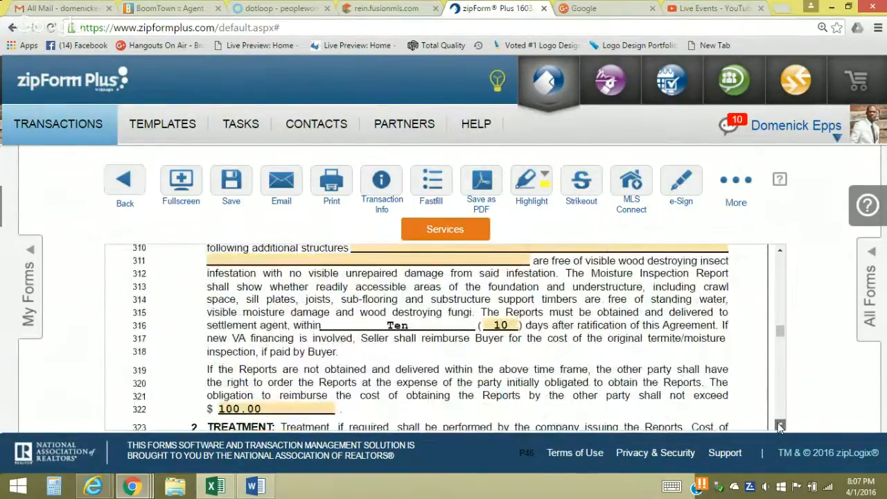
{"action": "scroll", "coordinate": [780, 426], "scroll_direction": "down", "scroll_amount": 3}
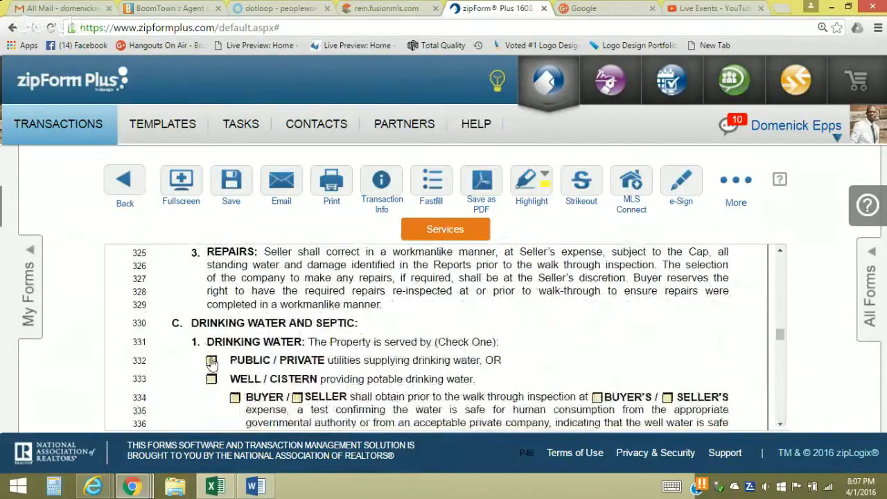
{"action": "left_click", "coordinate": [780, 424]}
{"action": "scroll", "coordinate": [781, 424], "scroll_direction": "down", "scroll_amount": 1}
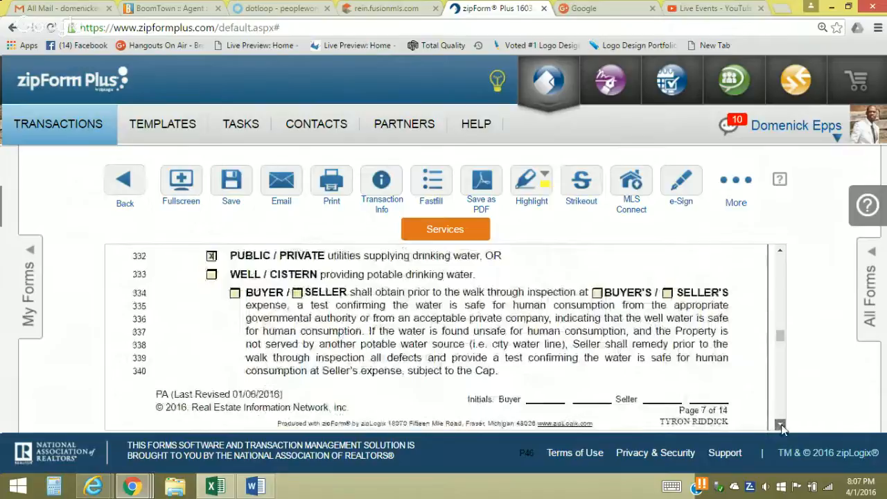
{"action": "scroll", "coordinate": [782, 424], "scroll_direction": "down", "scroll_amount": 2}
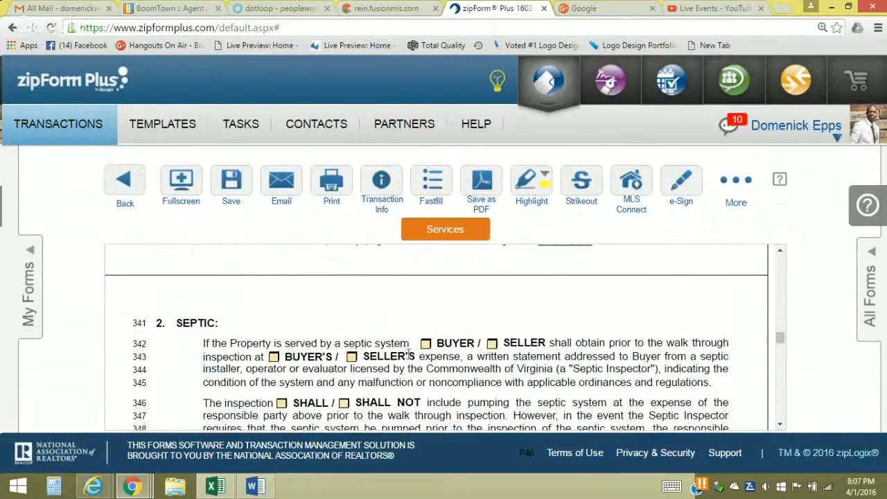
{"action": "left_click", "coordinate": [780, 425]}
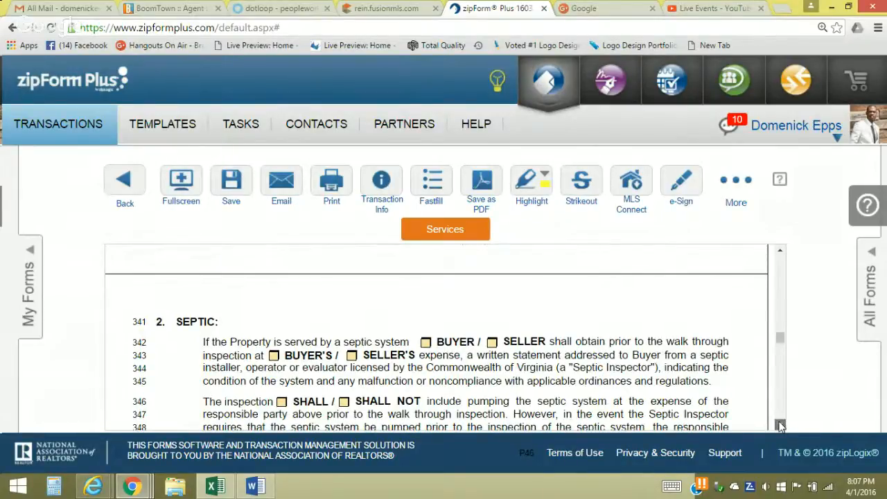
{"action": "left_click", "coordinate": [780, 426]}
{"action": "left_click", "coordinate": [780, 425]}
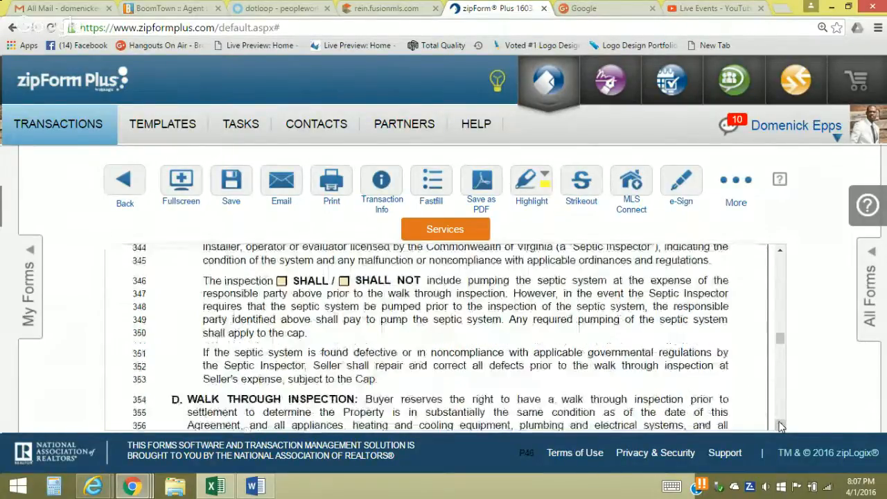
{"action": "left_click", "coordinate": [781, 425]}
{"action": "left_click", "coordinate": [780, 426]}
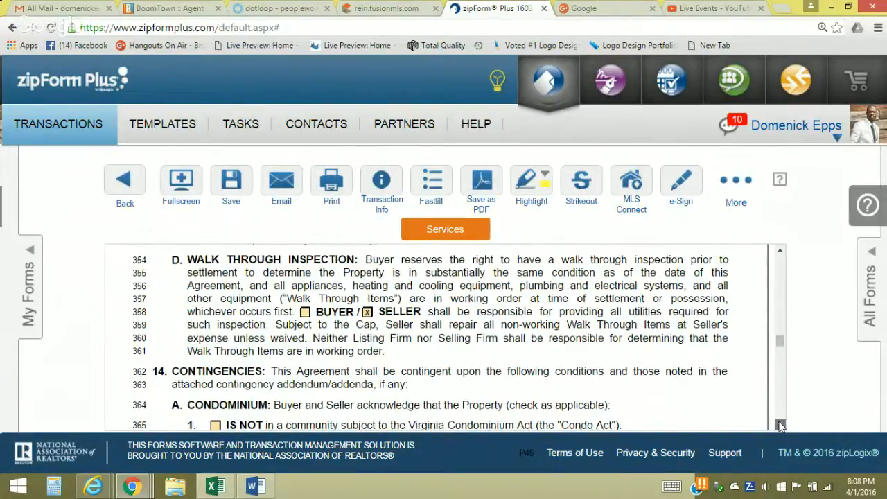
Tick IS NOT for the condominium, owners' association and co-operative questions
{"action": "left_click", "coordinate": [781, 426]}
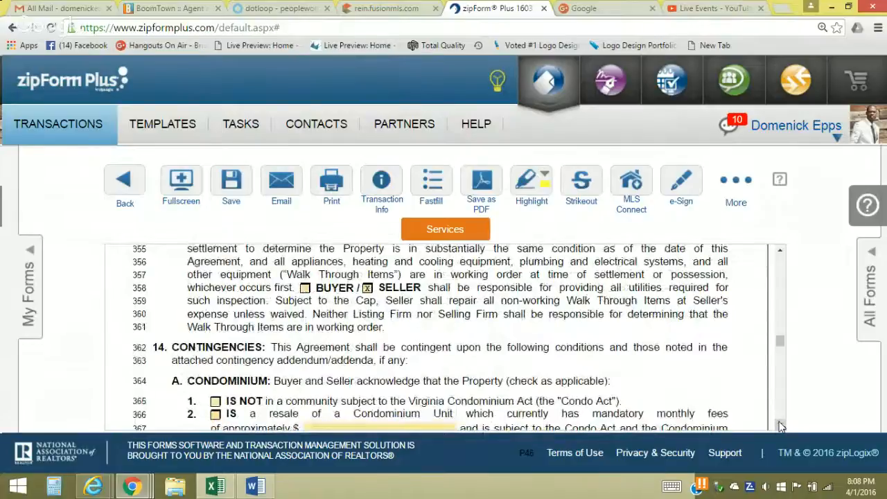
{"action": "left_click", "coordinate": [780, 426]}
{"action": "left_click", "coordinate": [216, 375]}
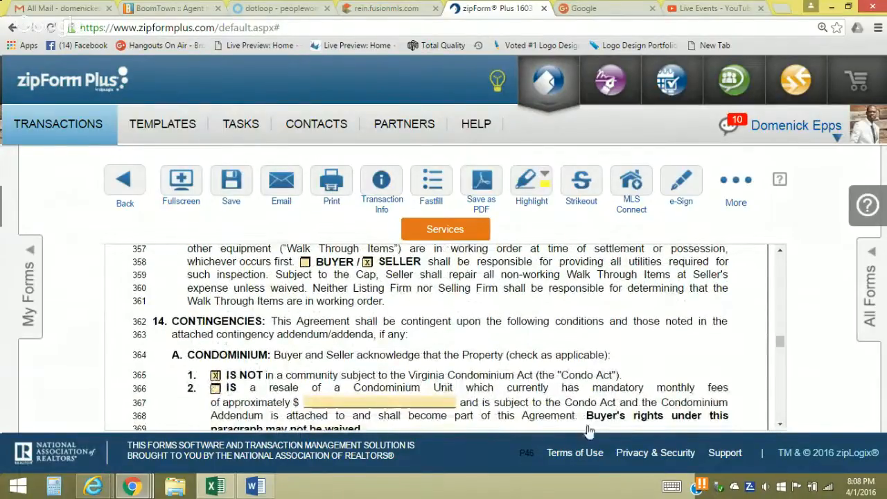
{"action": "left_click", "coordinate": [780, 426]}
{"action": "left_click", "coordinate": [780, 426]}
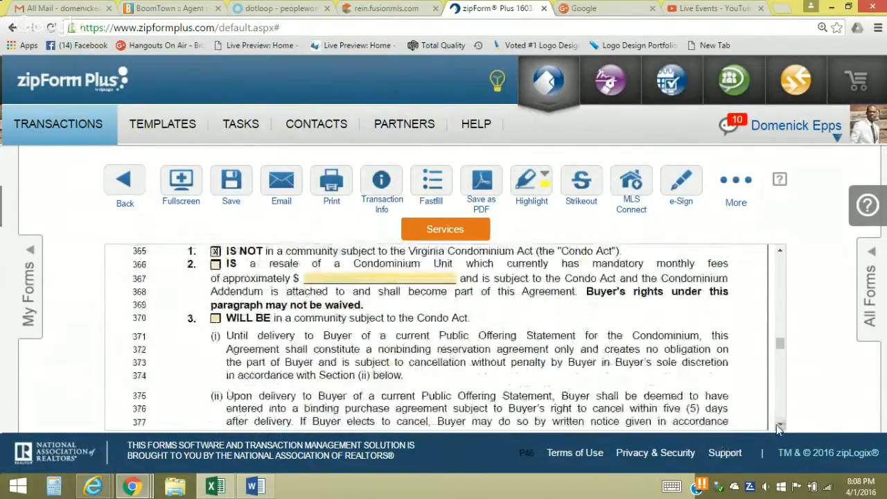
{"action": "left_click", "coordinate": [780, 426]}
{"action": "left_click", "coordinate": [780, 426]}
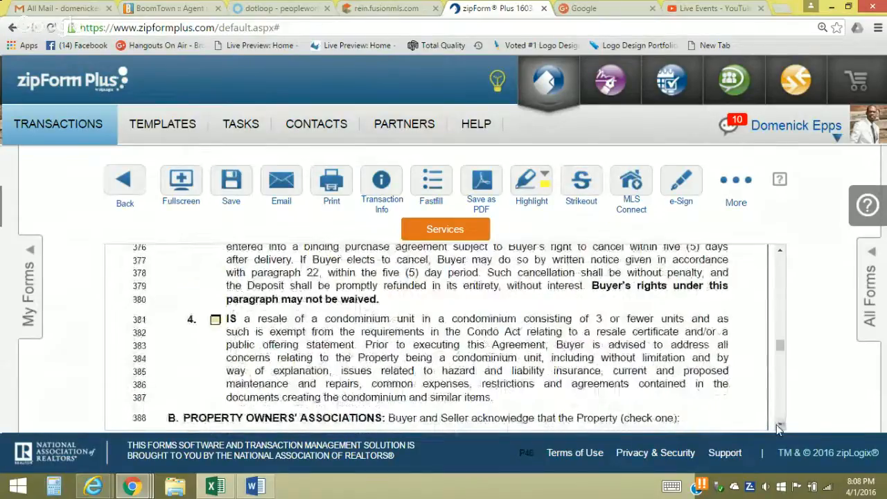
{"action": "left_click", "coordinate": [780, 426]}
{"action": "left_click", "coordinate": [780, 426]}
{"action": "left_click", "coordinate": [203, 308]}
{"action": "left_click", "coordinate": [780, 425]}
{"action": "left_click", "coordinate": [780, 425]}
{"action": "left_click", "coordinate": [780, 426]}
{"action": "left_click", "coordinate": [780, 426]}
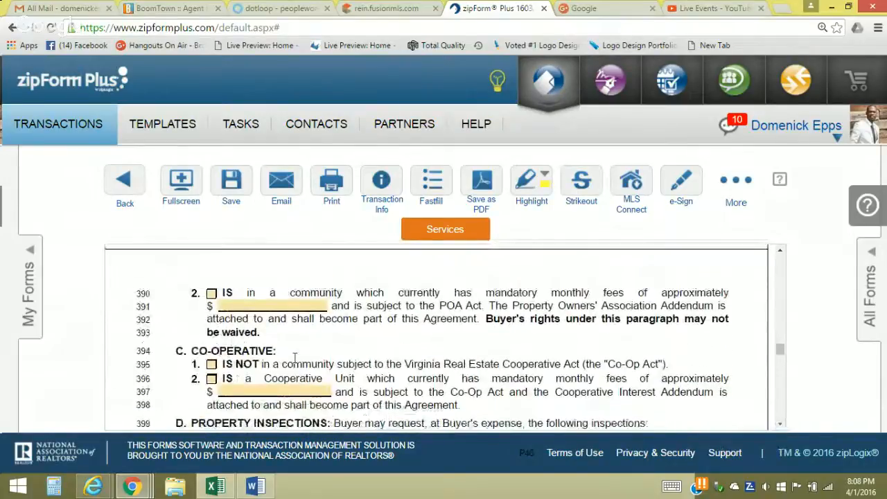
{"action": "left_click", "coordinate": [211, 365]}
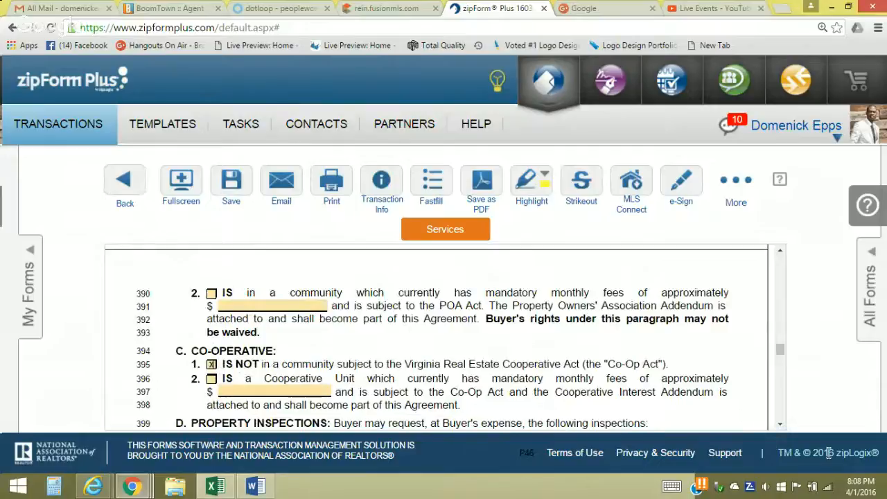
Tick buyer DESIRES inspection, EIFS N/A, and WAIVES the lead-based paint risk assessment
{"action": "left_click", "coordinate": [780, 425]}
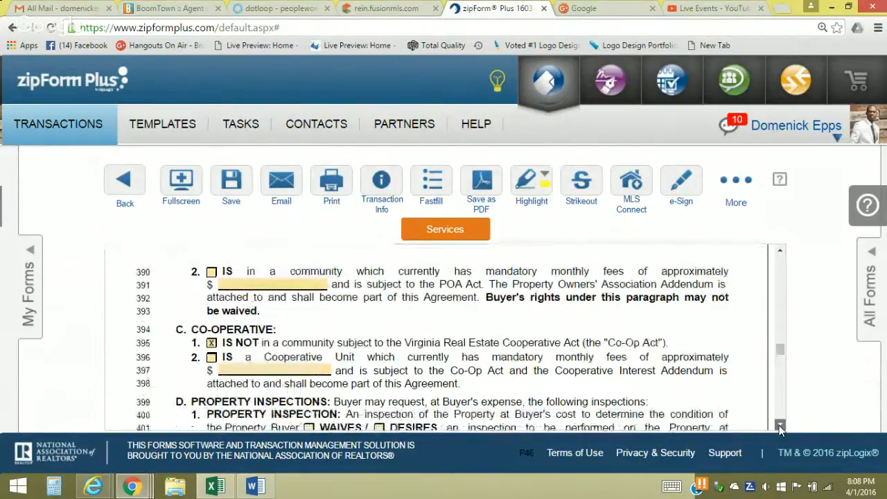
{"action": "left_click", "coordinate": [780, 425]}
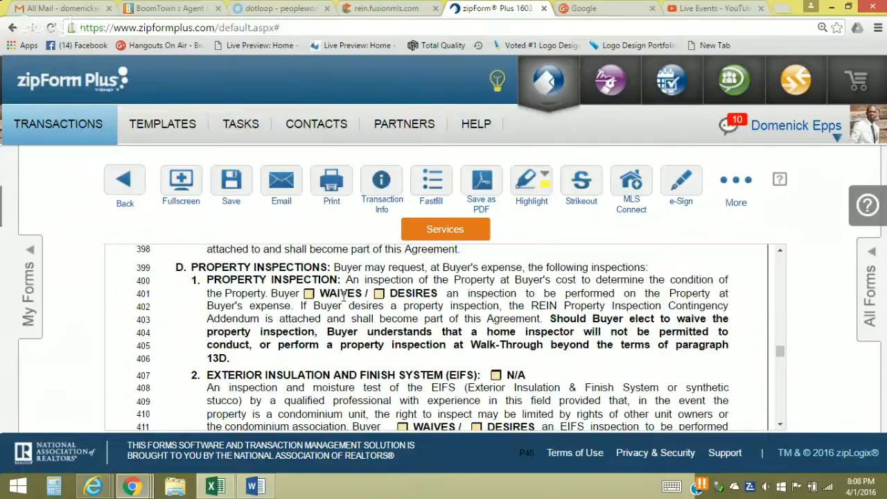
{"action": "left_click", "coordinate": [378, 294]}
{"action": "left_click", "coordinate": [495, 375]}
{"action": "left_click", "coordinate": [781, 427]}
{"action": "left_click", "coordinate": [781, 425]}
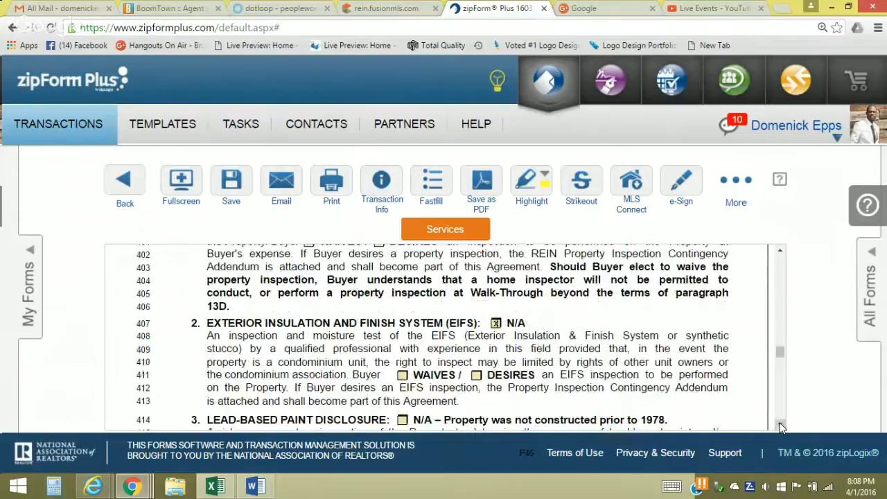
{"action": "left_click", "coordinate": [780, 426]}
{"action": "left_click", "coordinate": [780, 426]}
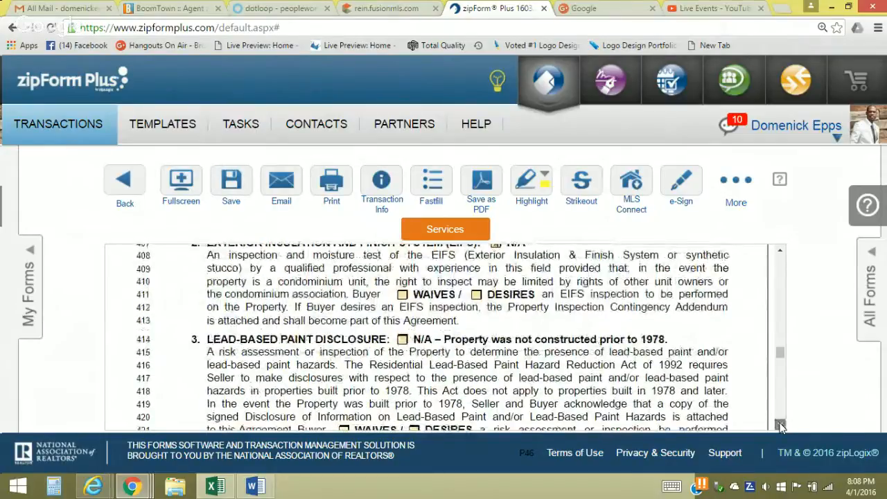
{"action": "left_click", "coordinate": [781, 425]}
{"action": "left_click", "coordinate": [781, 425]}
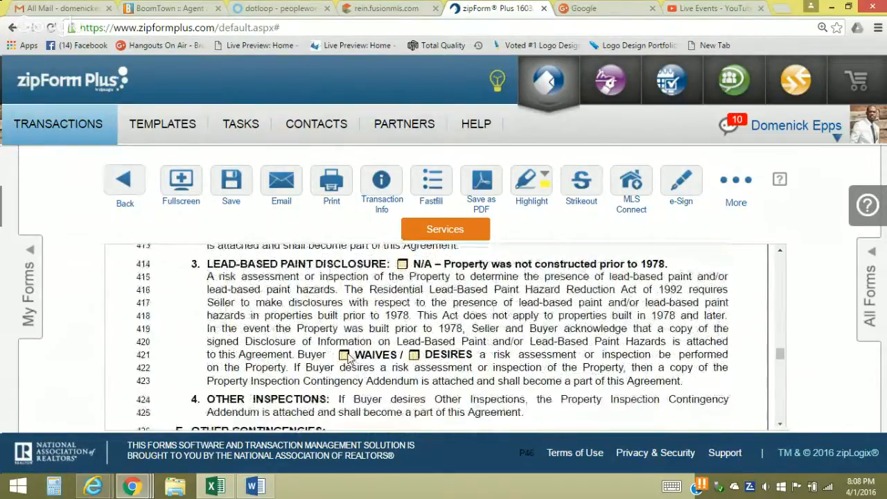
{"action": "left_click", "coordinate": [348, 357]}
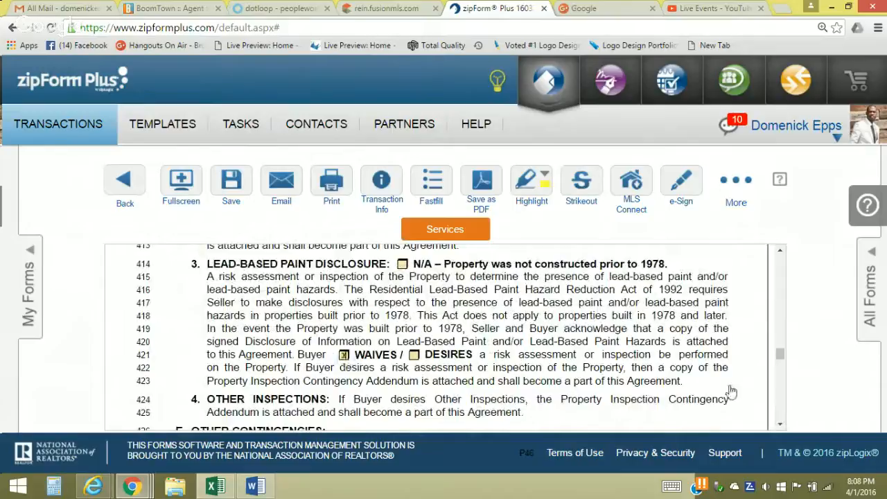
{"action": "left_click", "coordinate": [780, 426]}
{"action": "double_click", "coordinate": [780, 426]}
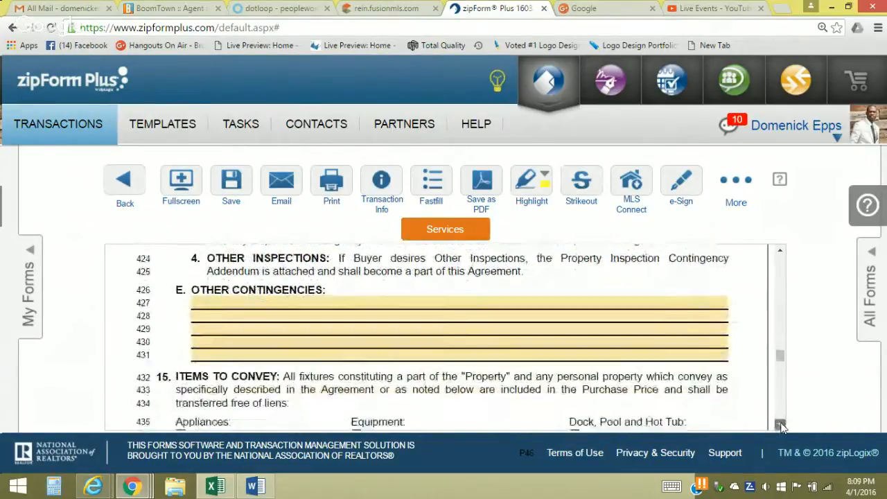
Tick Clothes Dryer, Dishwasher, Ceiling Fan(s) and Smoke Detector in Items to Convey
{"action": "left_click", "coordinate": [780, 426]}
{"action": "left_click", "coordinate": [781, 426]}
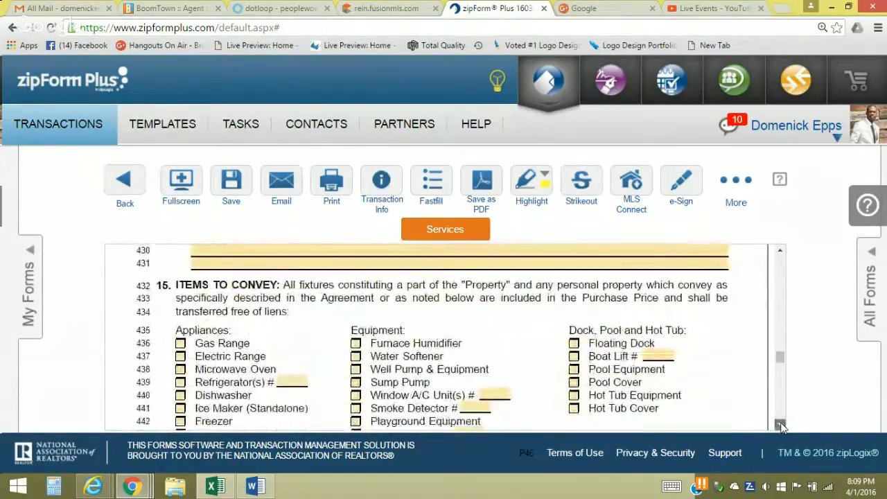
{"action": "left_click", "coordinate": [780, 425]}
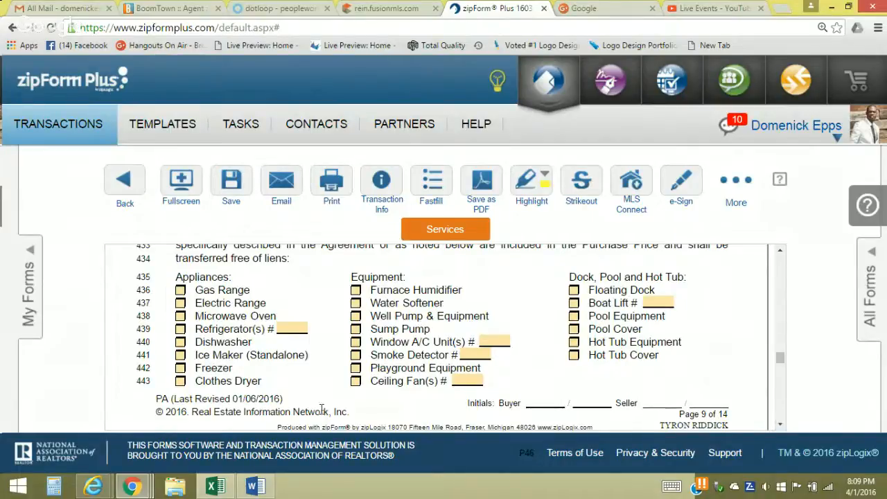
{"action": "left_click", "coordinate": [180, 381]}
{"action": "left_click", "coordinate": [179, 380]}
{"action": "left_click", "coordinate": [179, 380]}
{"action": "left_click", "coordinate": [181, 342]}
{"action": "left_click", "coordinate": [780, 426]}
{"action": "left_click", "coordinate": [356, 355]}
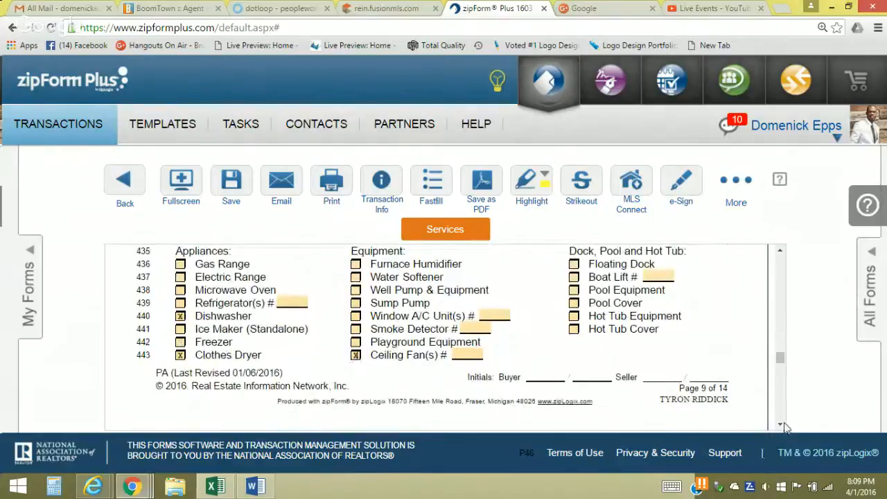
{"action": "left_click", "coordinate": [355, 329]}
Tick Trash and Recycling Container(s) and enter a count of 1
{"action": "left_click", "coordinate": [780, 425]}
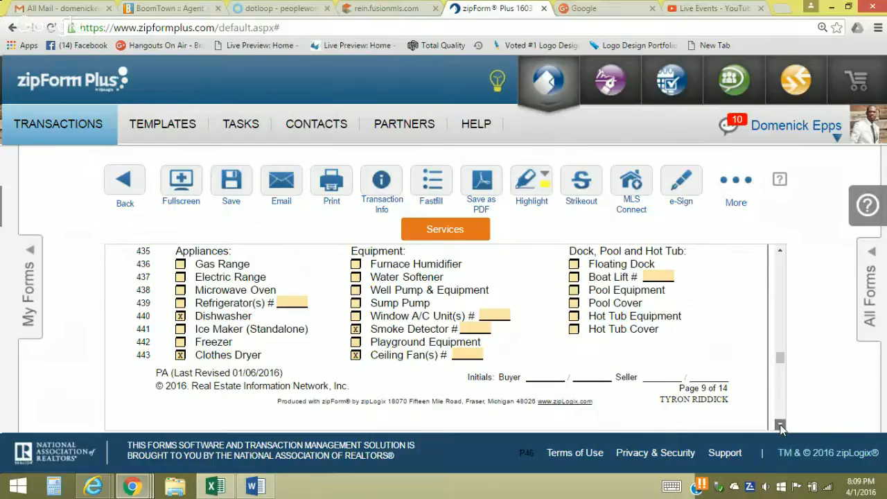
{"action": "left_click", "coordinate": [781, 425]}
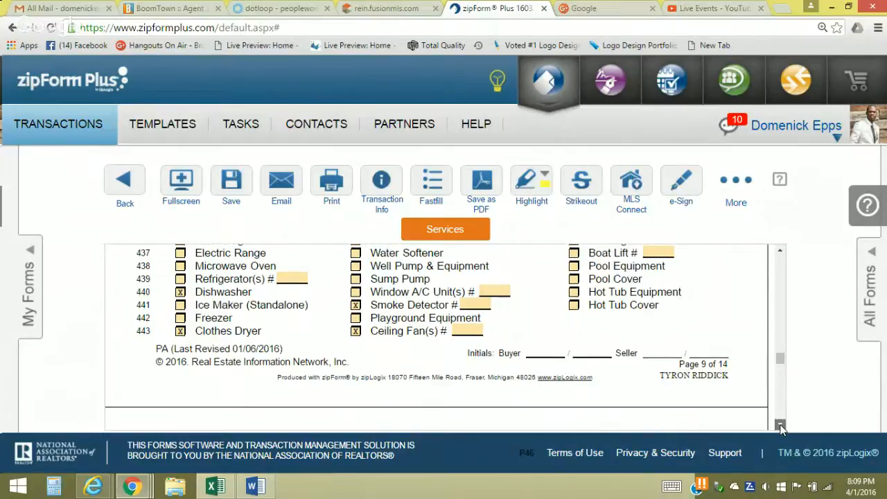
{"action": "scroll", "coordinate": [355, 380], "scroll_direction": "down", "scroll_amount": 2}
{"action": "left_click", "coordinate": [355, 376]}
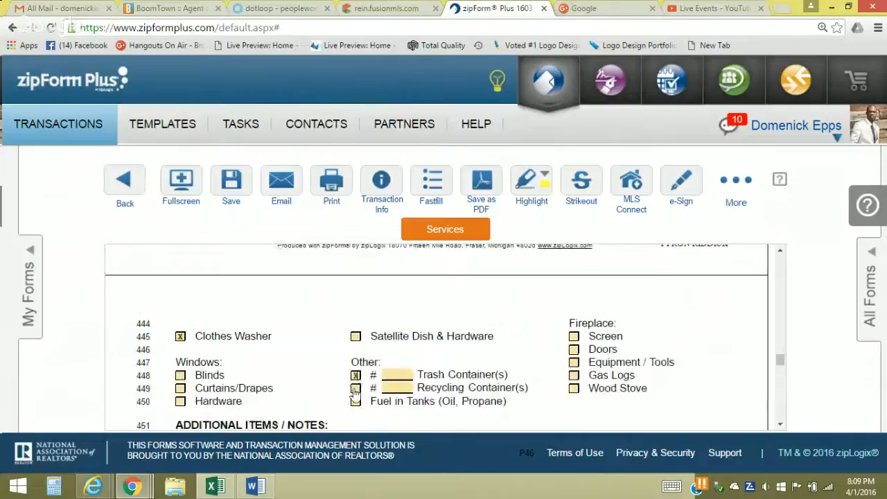
{"action": "left_click", "coordinate": [355, 388]}
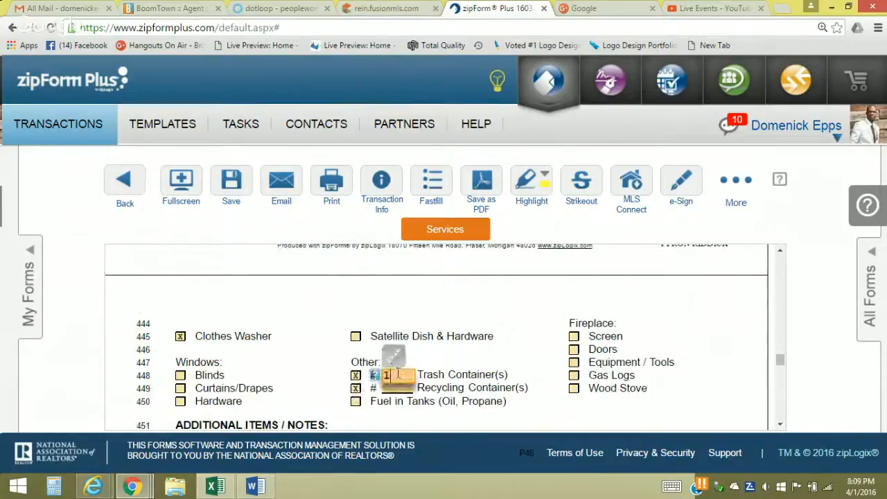
{"action": "left_click", "coordinate": [397, 388]}
{"action": "type", "text": "1"}
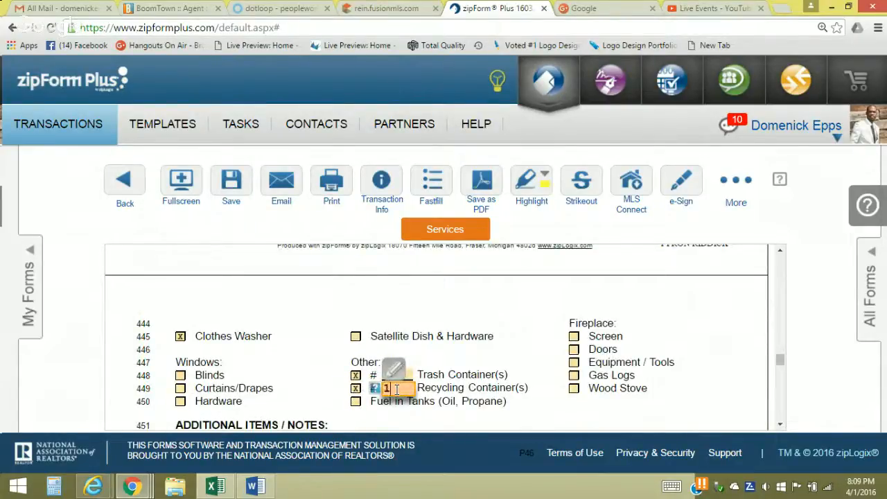
{"action": "left_click", "coordinate": [780, 425]}
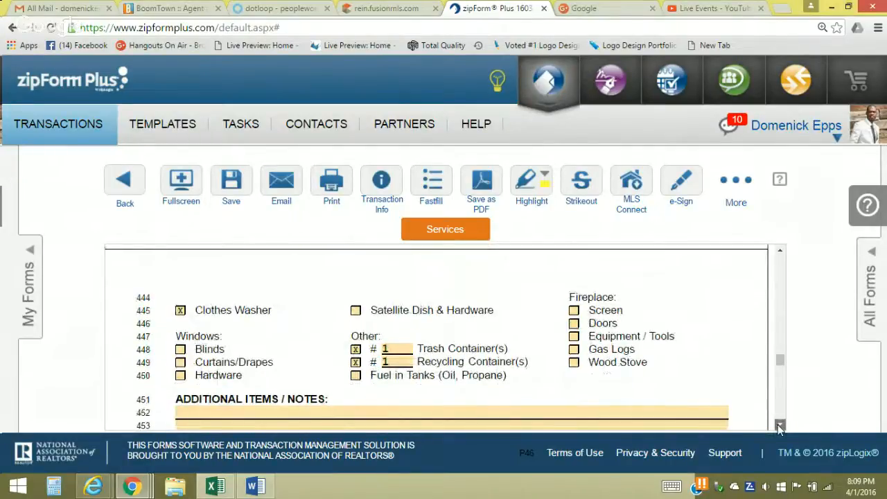
{"action": "scroll", "coordinate": [780, 427], "scroll_direction": "down", "scroll_amount": 4}
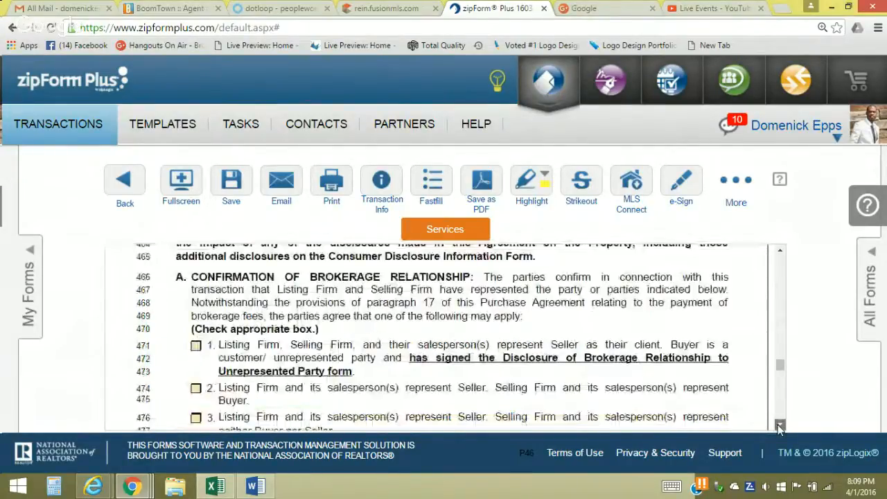
Tick option 5, DUAL REPRESENTATIVES, under Confirmation of Brokerage Relationship
{"action": "scroll", "coordinate": [780, 427], "scroll_direction": "down", "scroll_amount": 2}
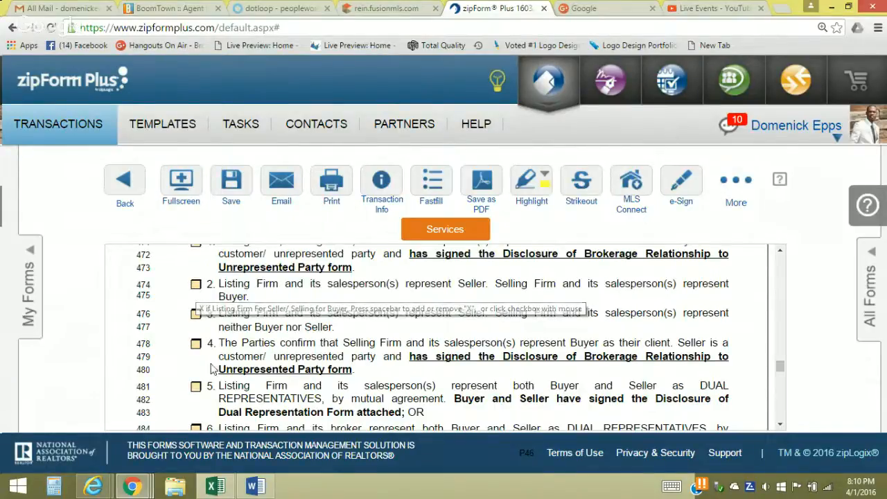
{"action": "left_click", "coordinate": [196, 386]}
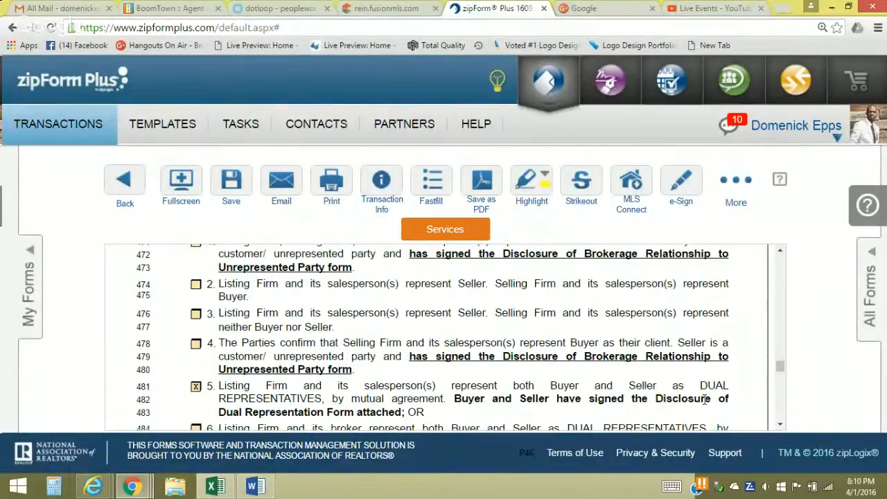
{"action": "left_click", "coordinate": [780, 425]}
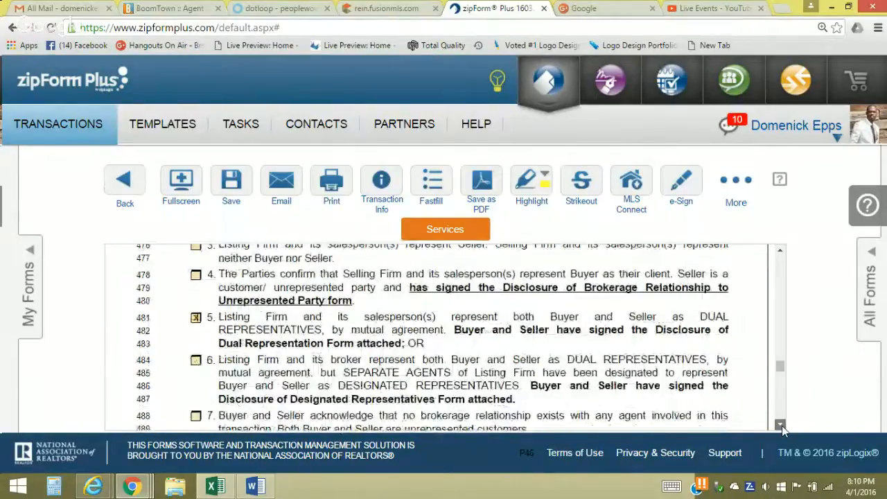
{"action": "scroll", "coordinate": [782, 425], "scroll_direction": "down", "scroll_amount": 2}
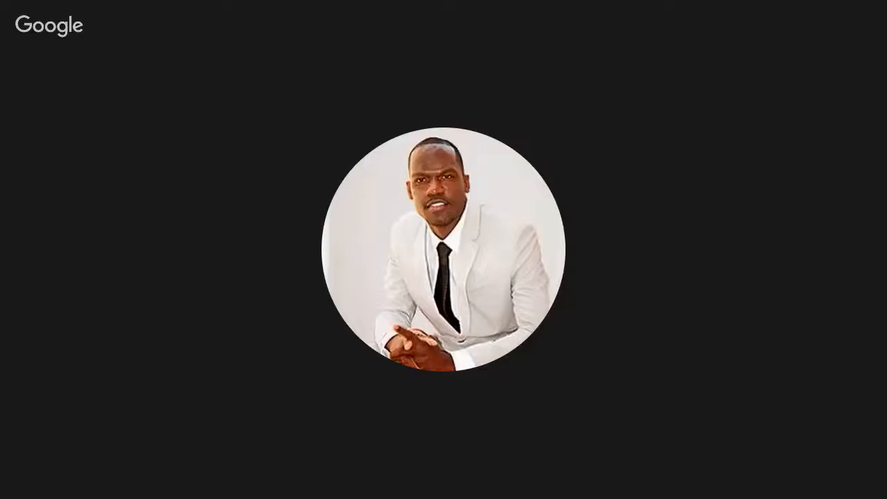
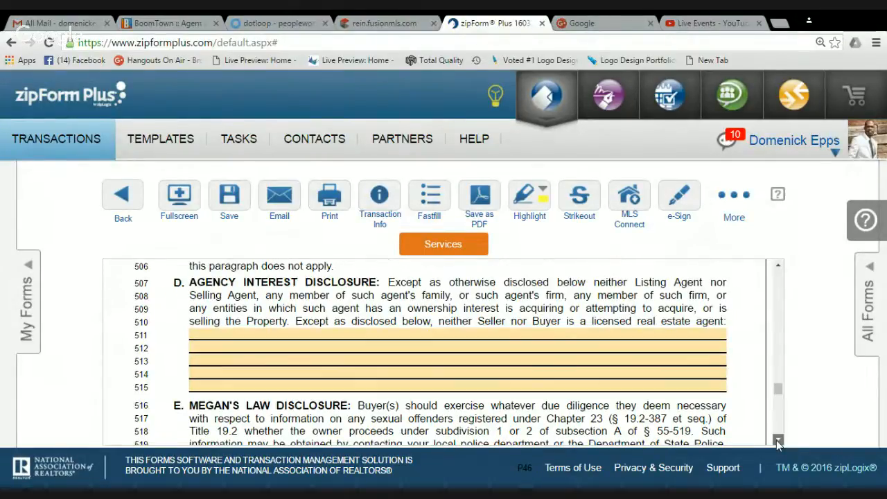
Delete the home warranty provision from section 20, Other Provisions
{"action": "left_click", "coordinate": [776, 440]}
{"action": "left_click", "coordinate": [777, 440]}
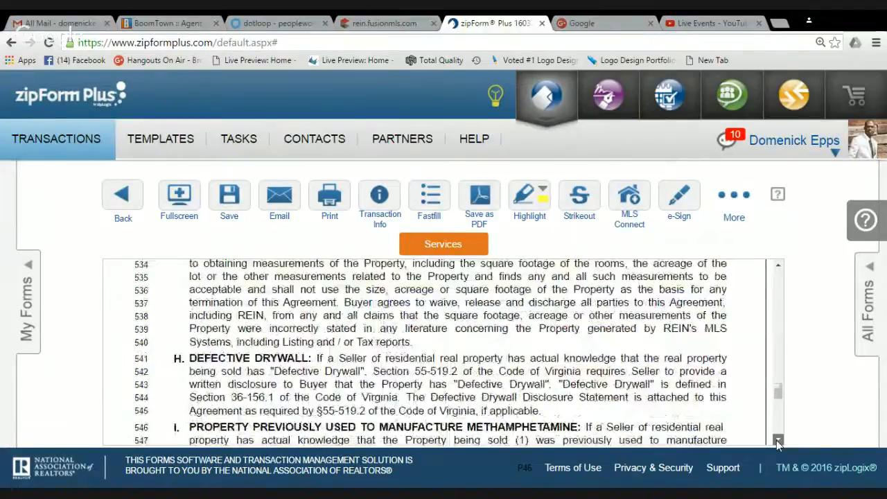
{"action": "left_click", "coordinate": [776, 440]}
{"action": "left_click", "coordinate": [776, 441]}
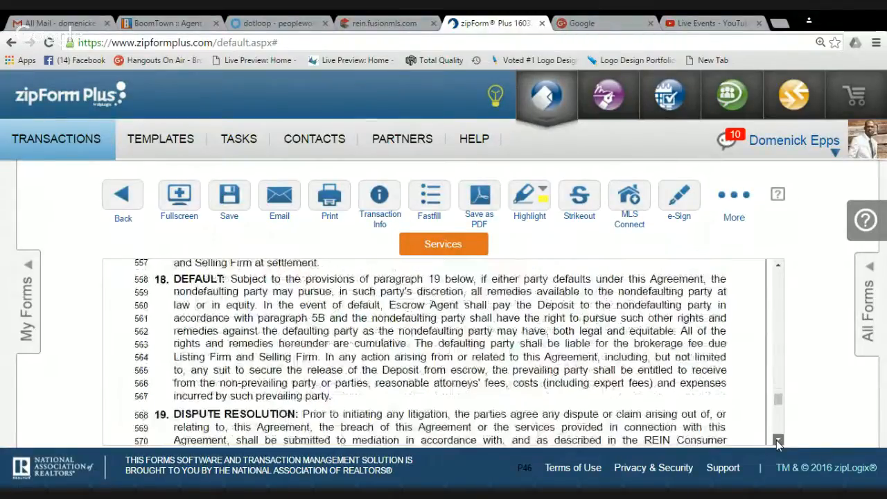
{"action": "left_click", "coordinate": [776, 440]}
{"action": "left_click", "coordinate": [776, 440]}
{"action": "left_click", "coordinate": [222, 298]}
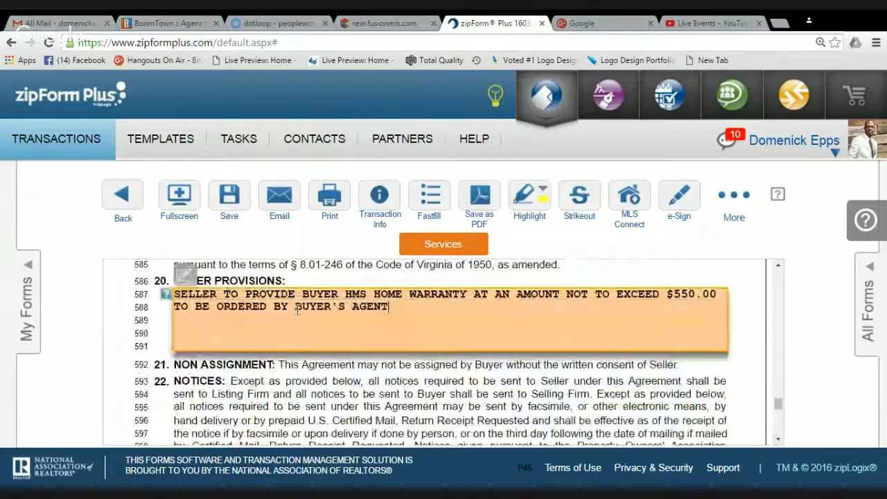
{"action": "left_click_drag", "start_coordinate": [177, 293], "coordinate": [426, 322]}
{"action": "key", "text": "Delete"}
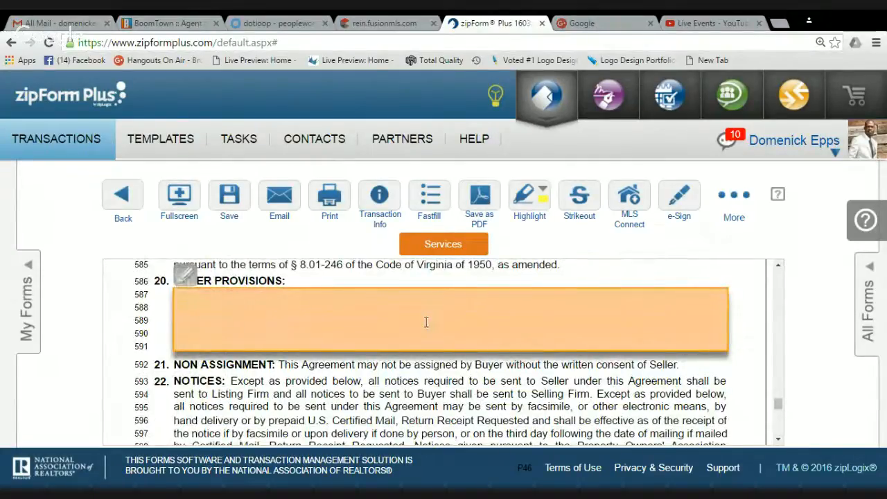
{"action": "left_click", "coordinate": [779, 440]}
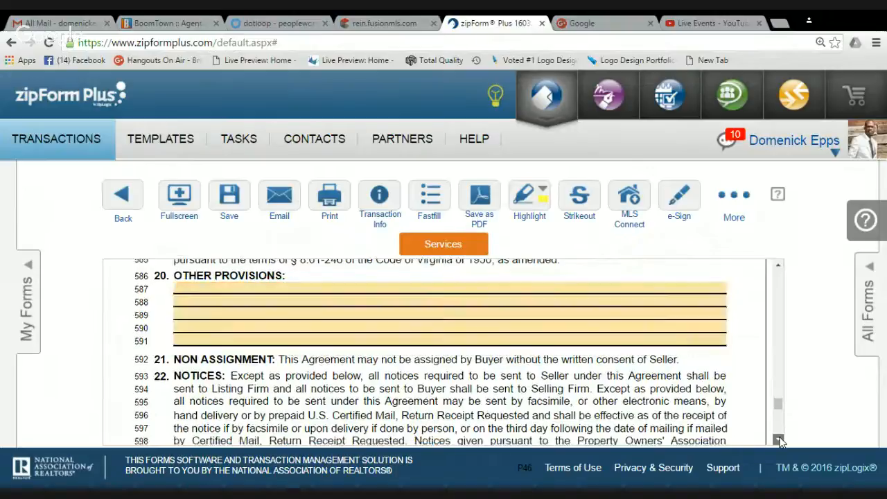
Select the selling firm's VA license number, undoing an accidental paste over it
{"action": "scroll", "coordinate": [779, 439], "scroll_direction": "down", "scroll_amount": 3}
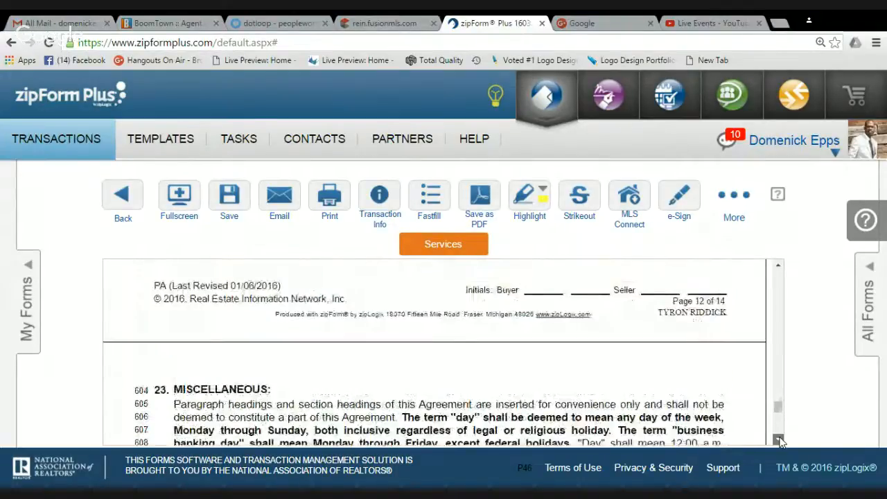
{"action": "scroll", "coordinate": [779, 441], "scroll_direction": "down", "scroll_amount": 3}
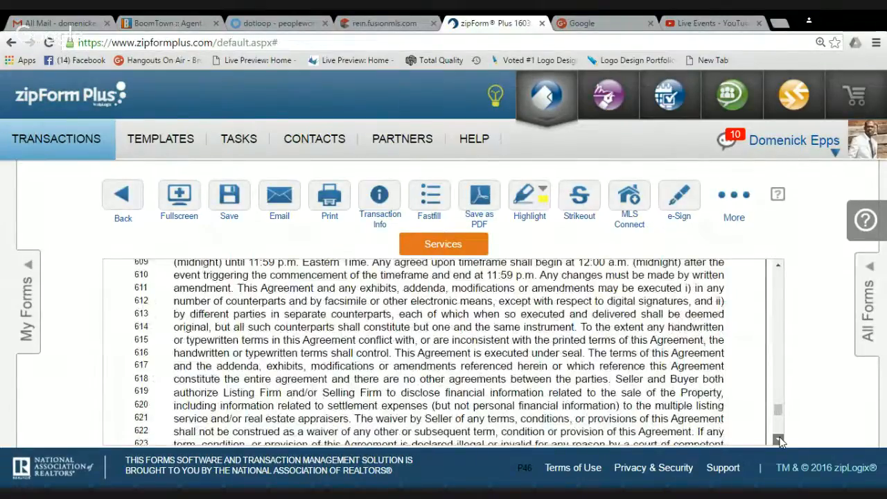
{"action": "scroll", "coordinate": [780, 441], "scroll_direction": "down", "scroll_amount": 6}
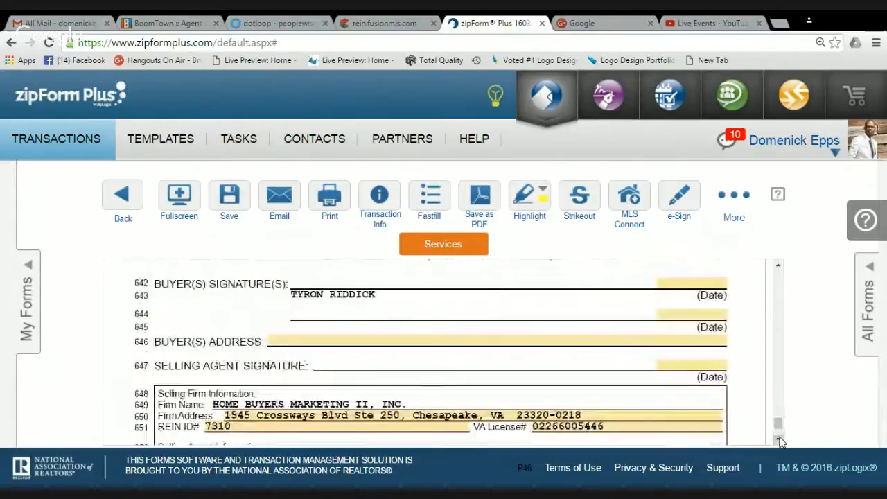
{"action": "scroll", "coordinate": [780, 441], "scroll_direction": "down", "scroll_amount": 3}
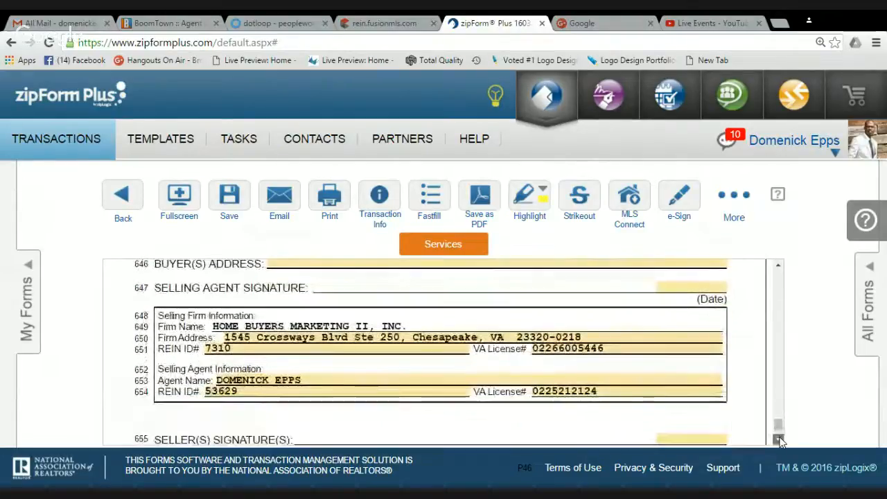
{"action": "scroll", "coordinate": [779, 441], "scroll_direction": "down", "scroll_amount": 1}
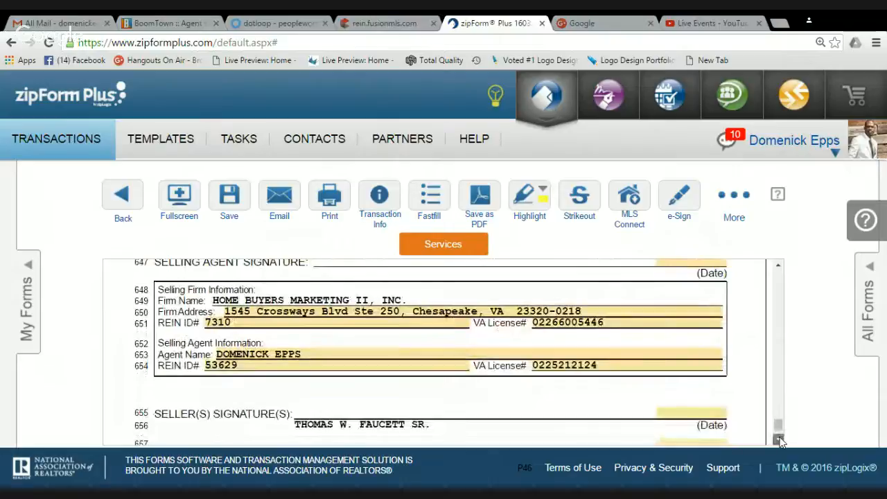
{"action": "scroll", "coordinate": [778, 441], "scroll_direction": "down", "scroll_amount": 6}
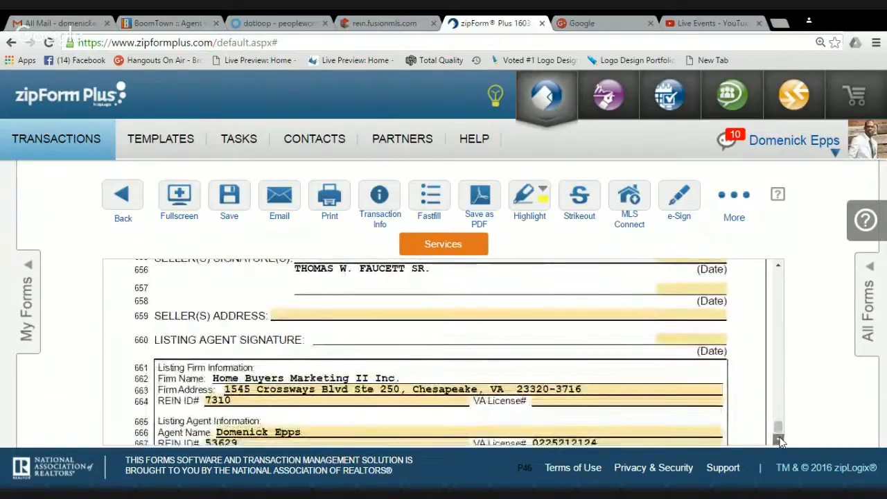
{"action": "scroll", "coordinate": [780, 429], "scroll_direction": "up", "scroll_amount": 10}
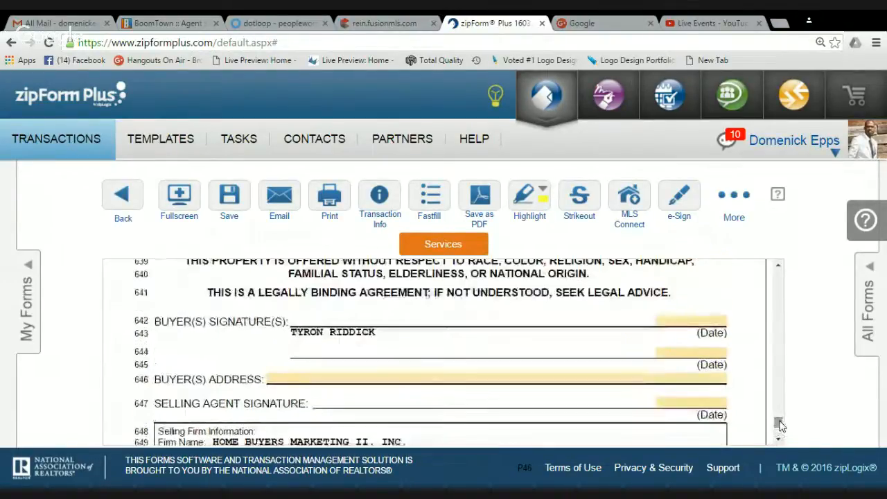
{"action": "scroll", "coordinate": [780, 426], "scroll_direction": "down", "scroll_amount": 4}
{"action": "left_click", "coordinate": [602, 365]}
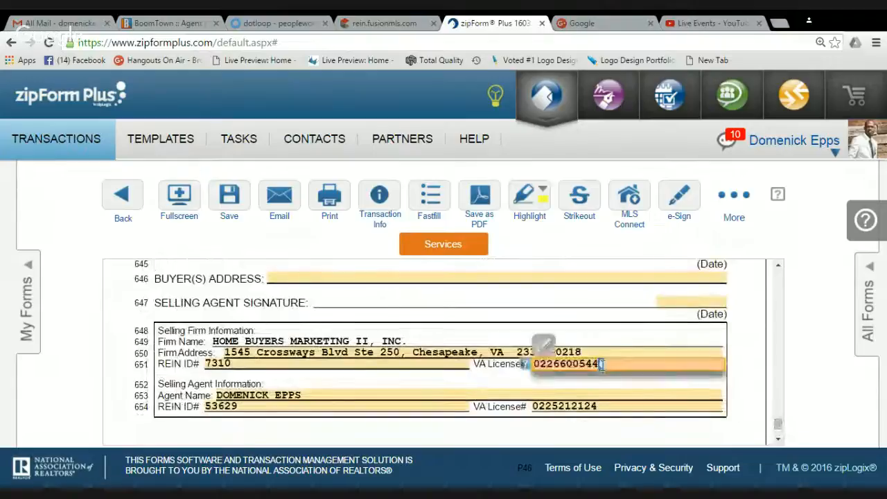
{"action": "double_click", "coordinate": [602, 365]}
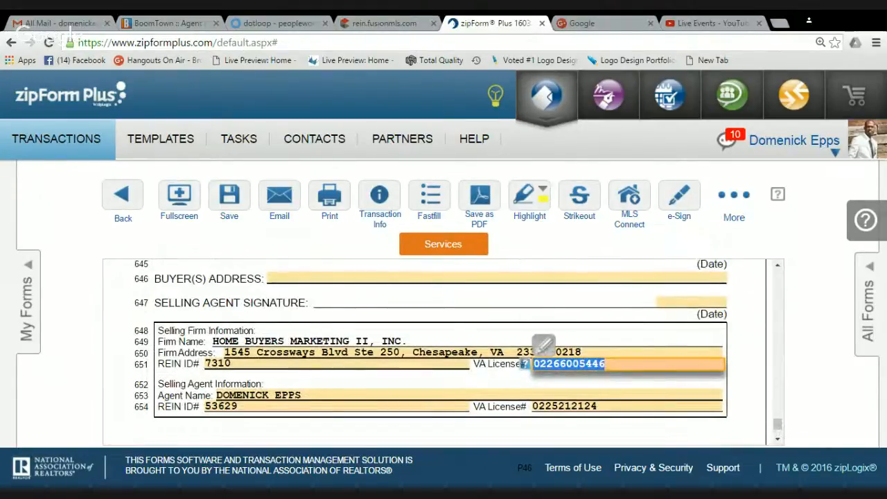
{"action": "key", "text": "ctrl+v"}
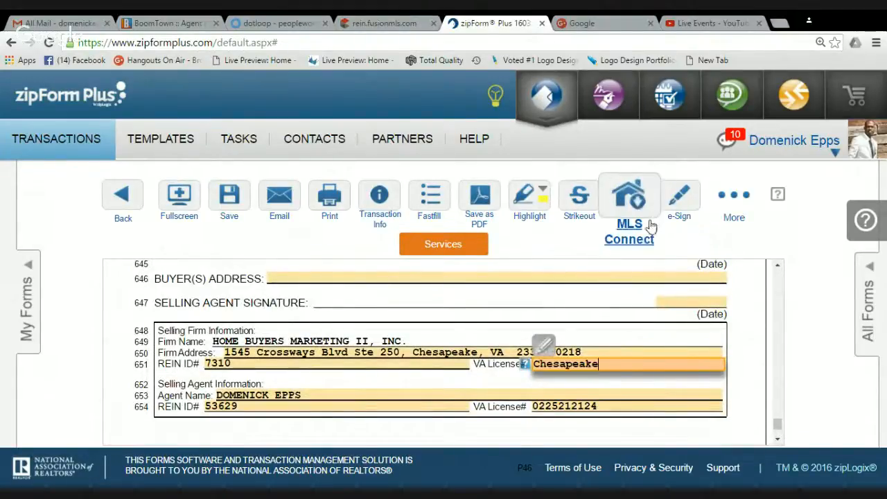
{"action": "left_click", "coordinate": [584, 365]}
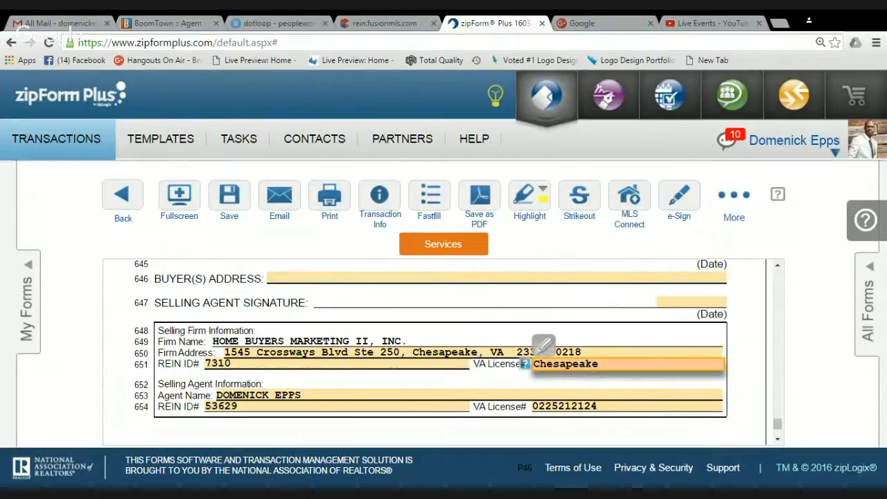
{"action": "key", "text": "ctrl+z"}
{"action": "key", "text": "ctrl+c"}
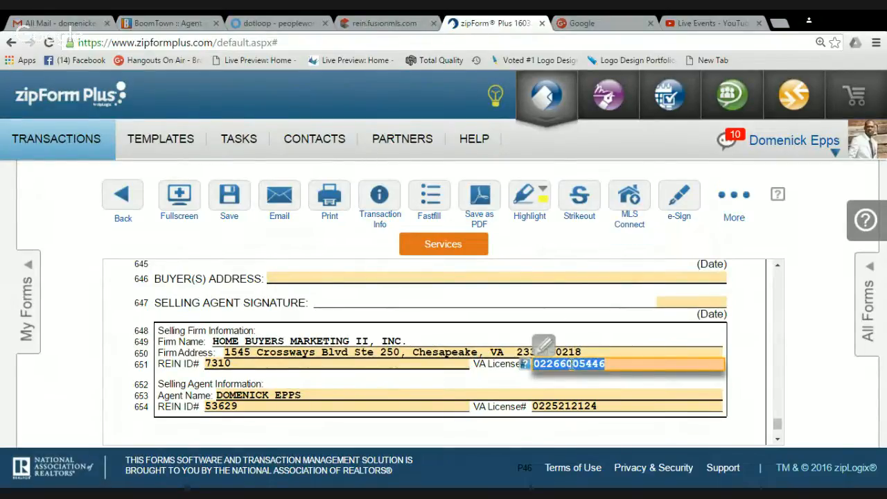
Paste the license number into the empty Listing Firm VA License# field on line 664
{"action": "left_click", "coordinate": [777, 439]}
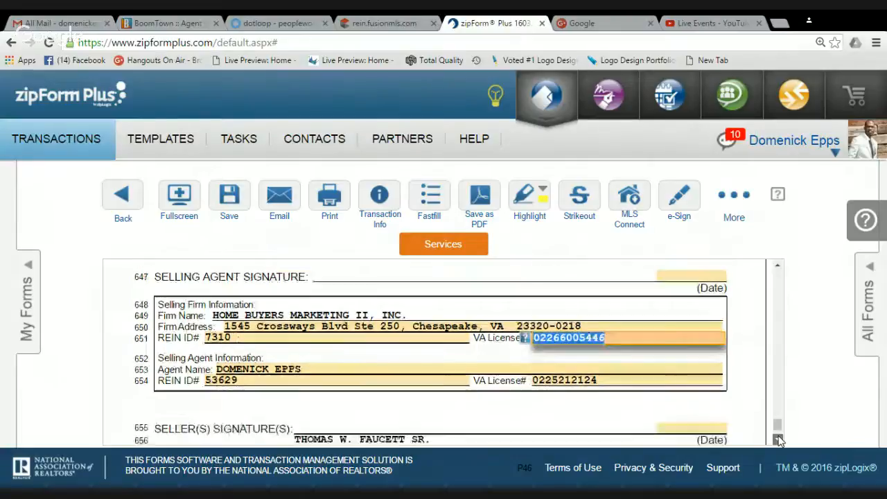
{"action": "left_click", "coordinate": [778, 439]}
{"action": "left_click", "coordinate": [778, 439]}
{"action": "left_click", "coordinate": [778, 439]}
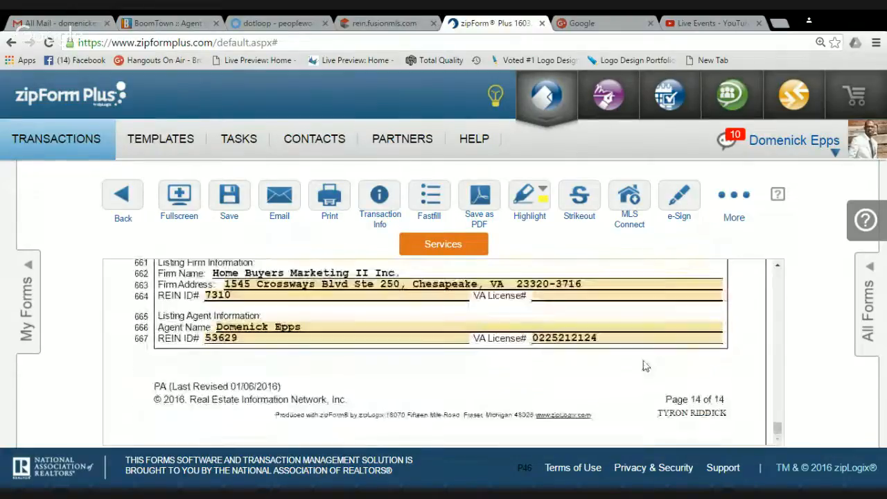
{"action": "left_click", "coordinate": [562, 298]}
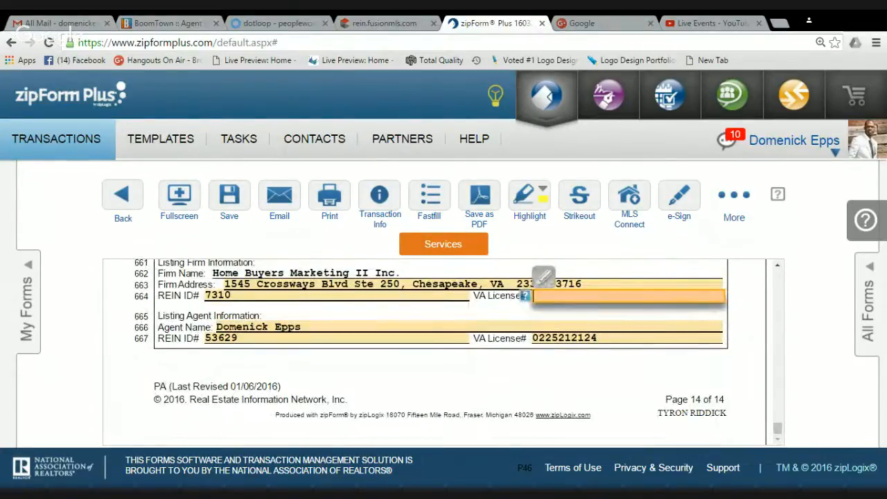
{"action": "key", "text": "ctrl+v"}
{"action": "left_click", "coordinate": [790, 463]}
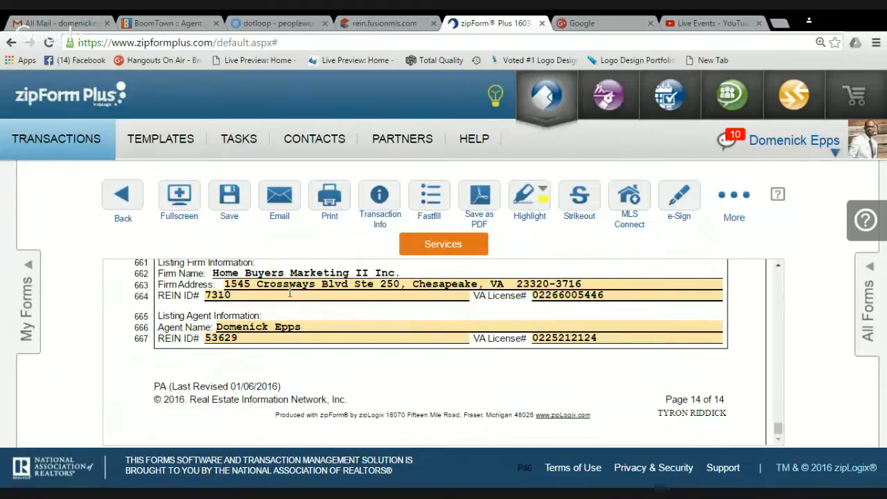
Save the purchase agreement and load the Property Inspection Contingency addendum from My Forms
{"action": "left_click", "coordinate": [243, 200]}
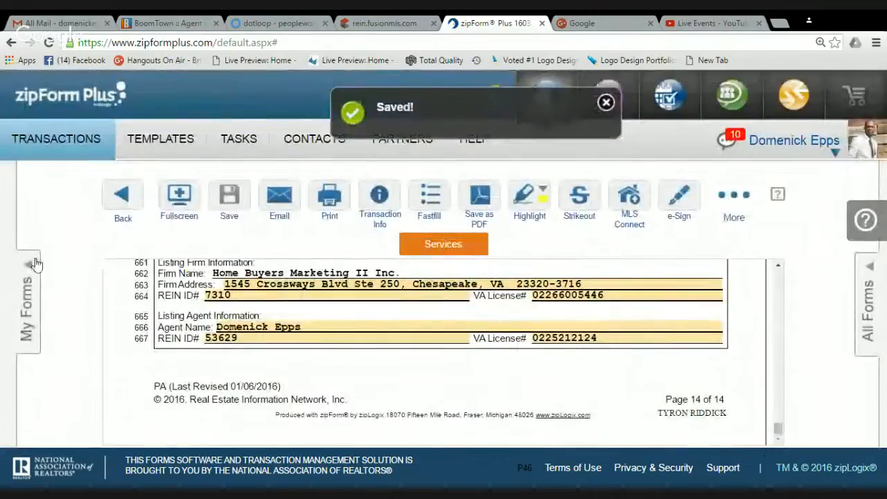
{"action": "left_click", "coordinate": [35, 264]}
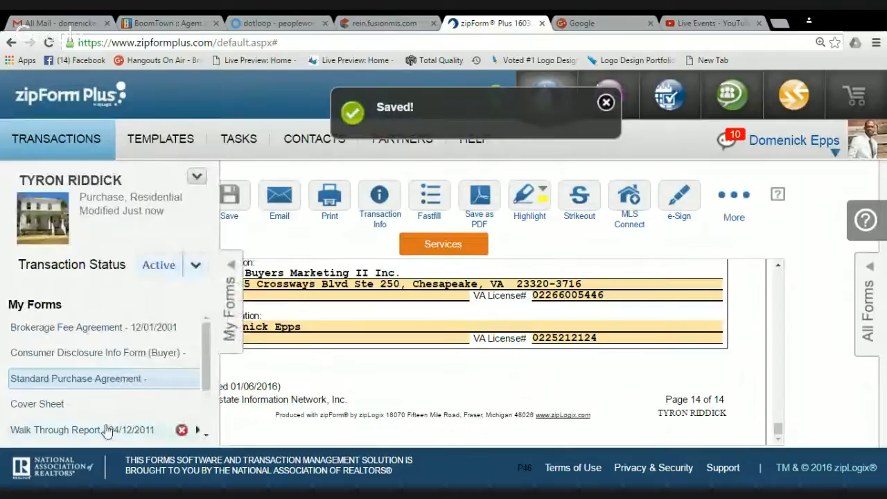
{"action": "left_click", "coordinate": [206, 437]}
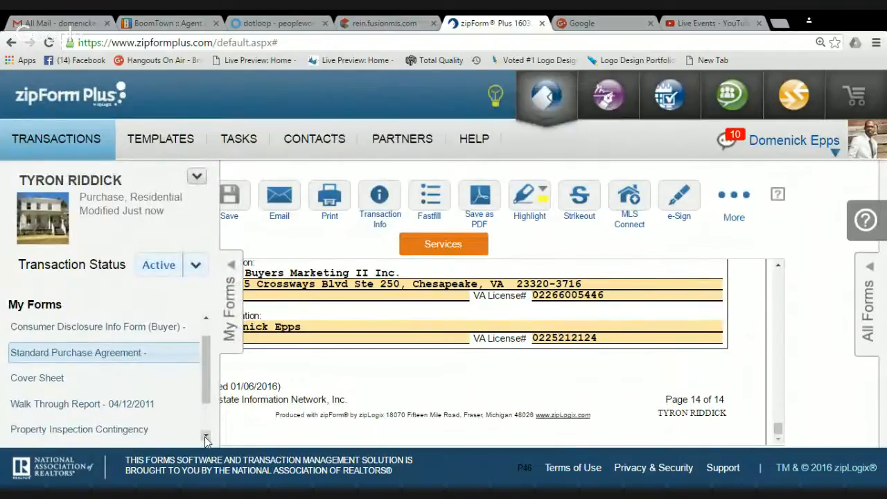
{"action": "left_click", "coordinate": [205, 437]}
{"action": "left_click", "coordinate": [205, 437]}
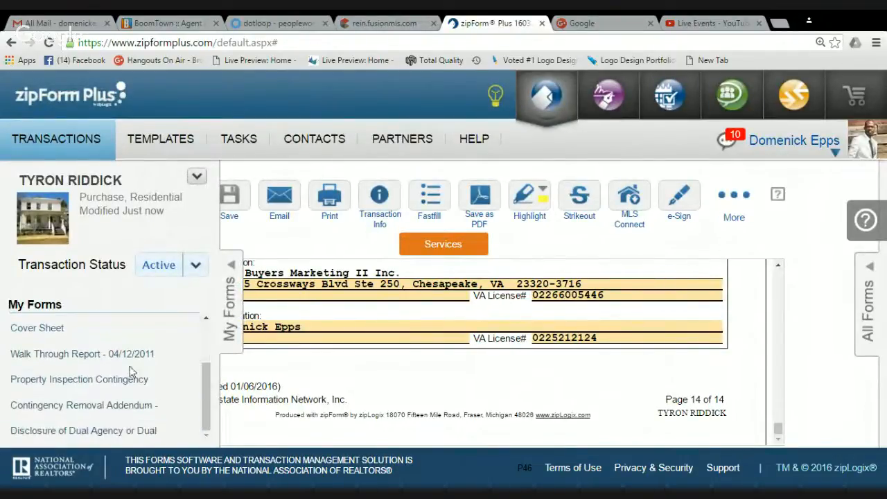
{"action": "left_click", "coordinate": [123, 378]}
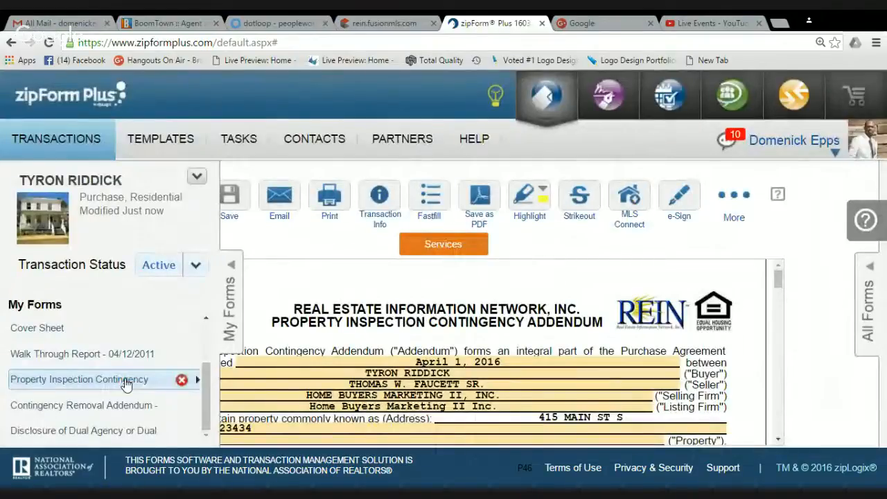
Make the seller responsible for utilities during the inspection
{"action": "left_click", "coordinate": [234, 268]}
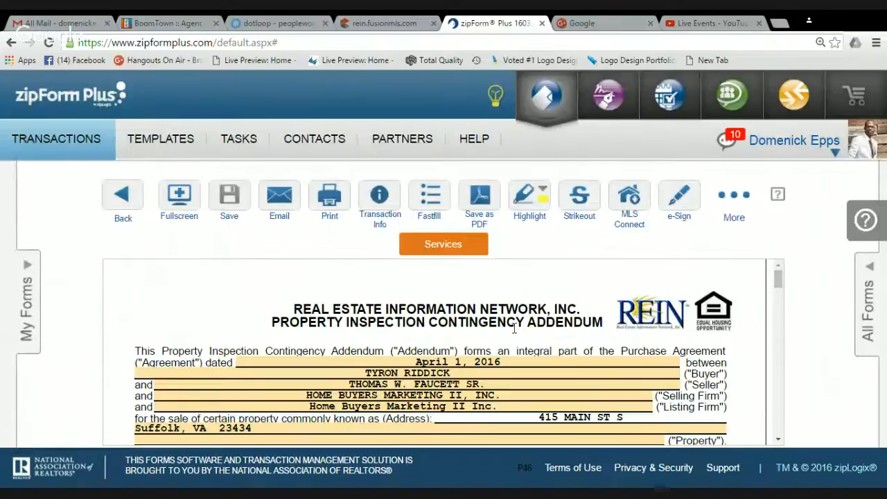
{"action": "left_click", "coordinate": [779, 439]}
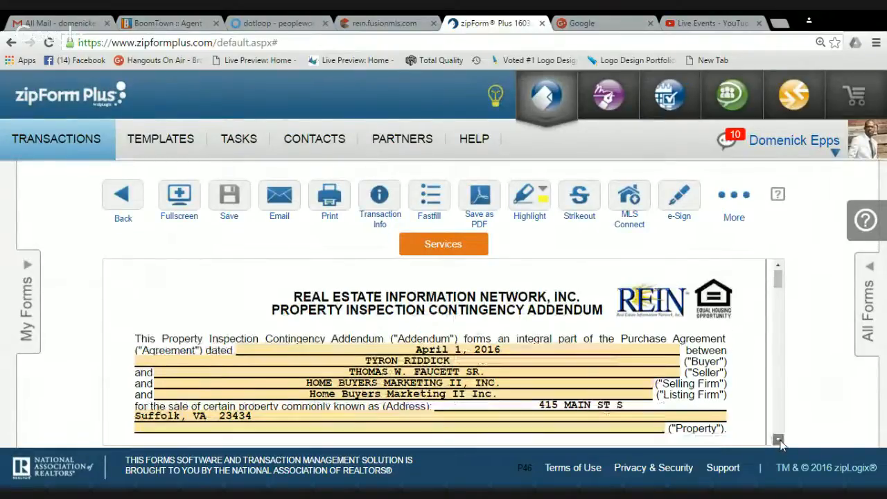
{"action": "scroll", "coordinate": [779, 439], "scroll_direction": "down", "scroll_amount": 5}
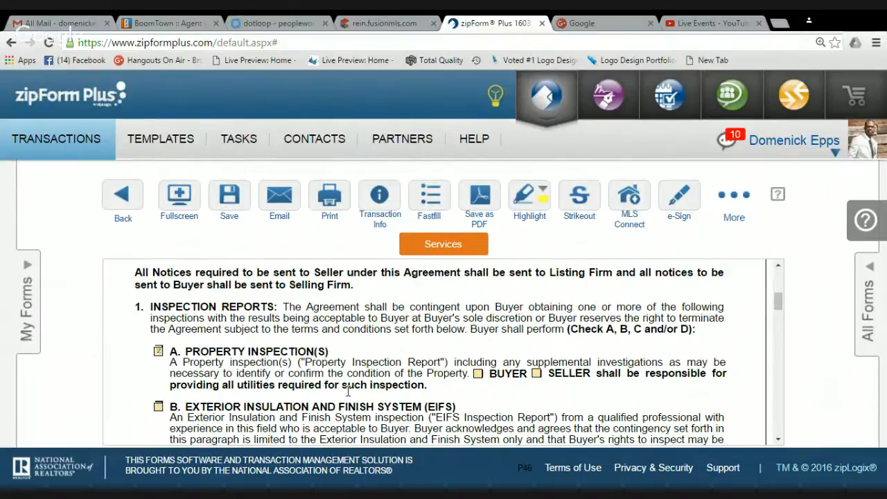
{"action": "left_click", "coordinate": [477, 375]}
{"action": "left_click", "coordinate": [537, 375]}
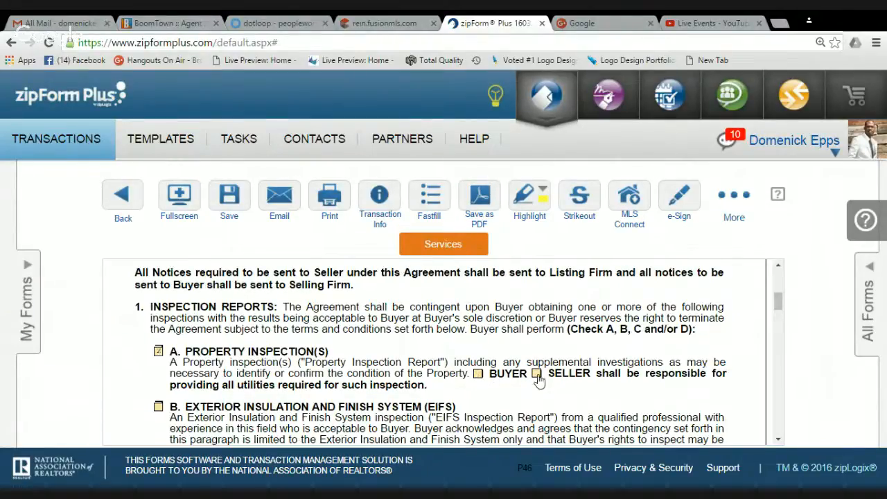
Set the inspection report delivery deadline to 10 days and scroll through the page 2 signatures
{"action": "left_click", "coordinate": [780, 441]}
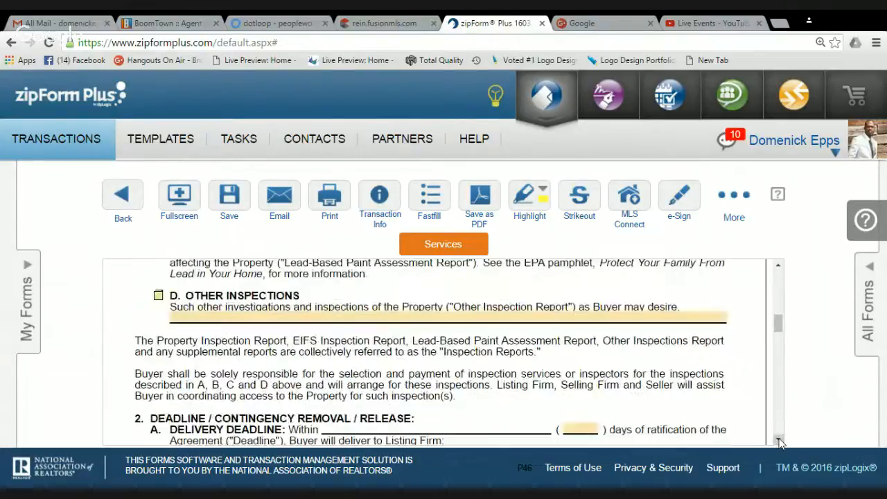
{"action": "left_click", "coordinate": [573, 429]}
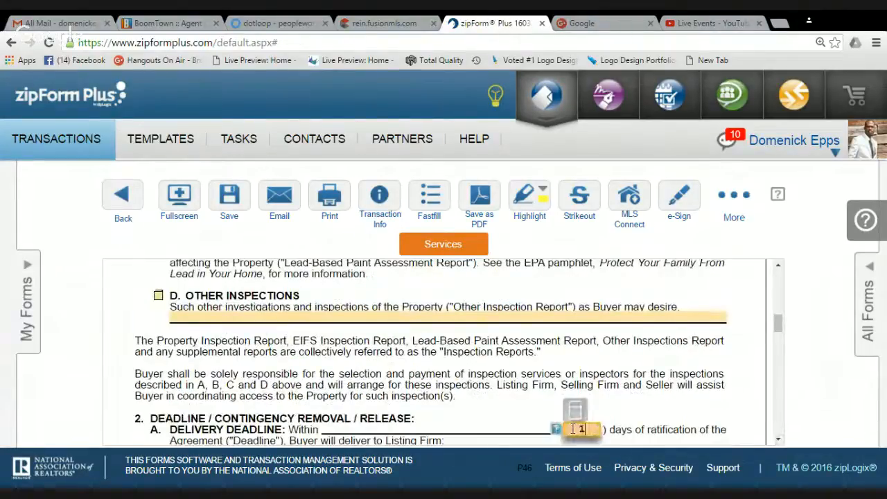
{"action": "left_click", "coordinate": [660, 422]}
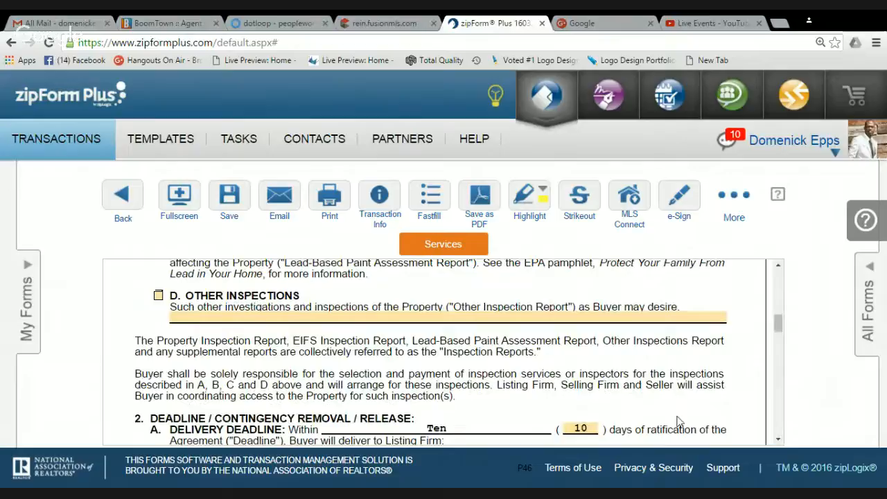
{"action": "left_click", "coordinate": [780, 441]}
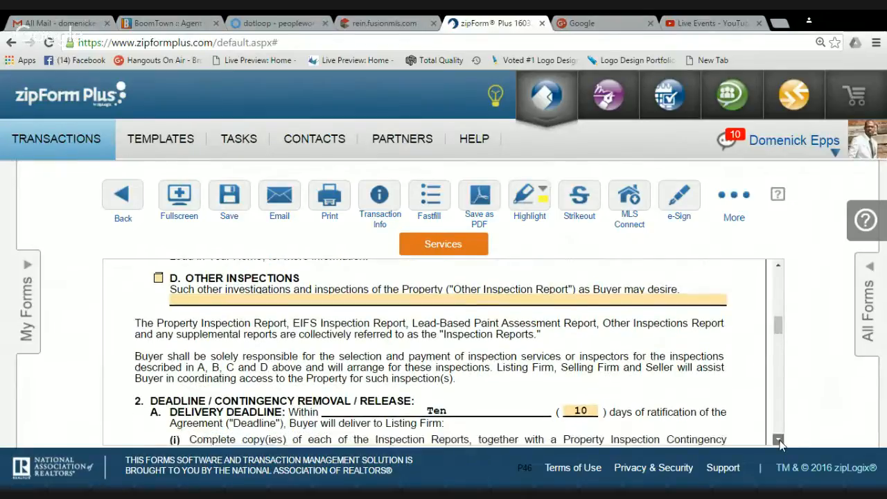
{"action": "left_click", "coordinate": [780, 441]}
{"action": "left_click", "coordinate": [780, 441]}
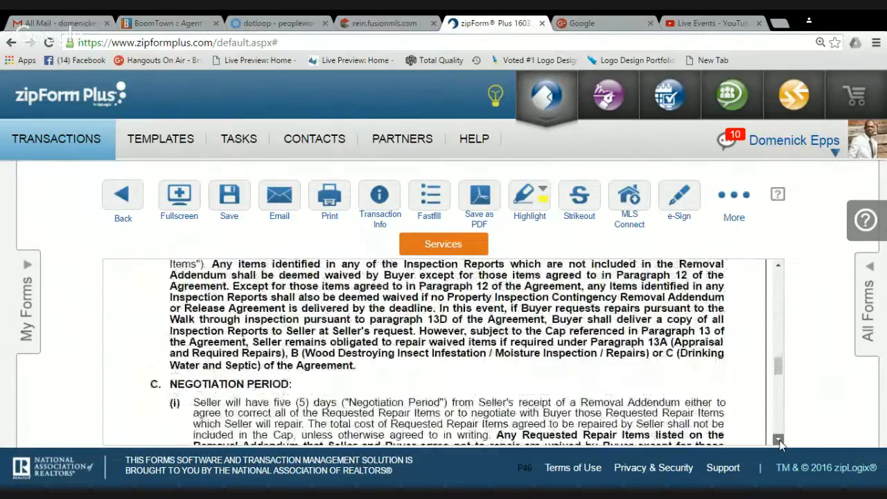
{"action": "left_click", "coordinate": [780, 440]}
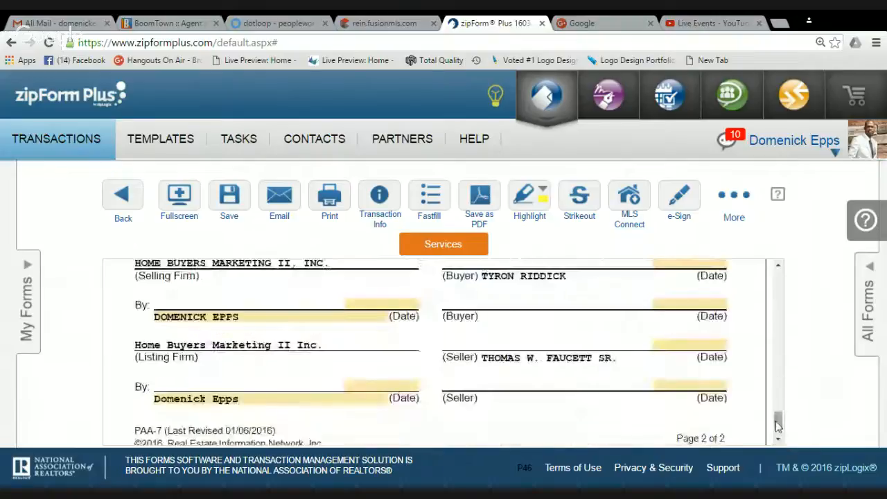
Save the Property Inspection Contingency addendum and reopen the My Forms list
{"action": "left_click_drag", "start_coordinate": [777, 421], "coordinate": [777, 276]}
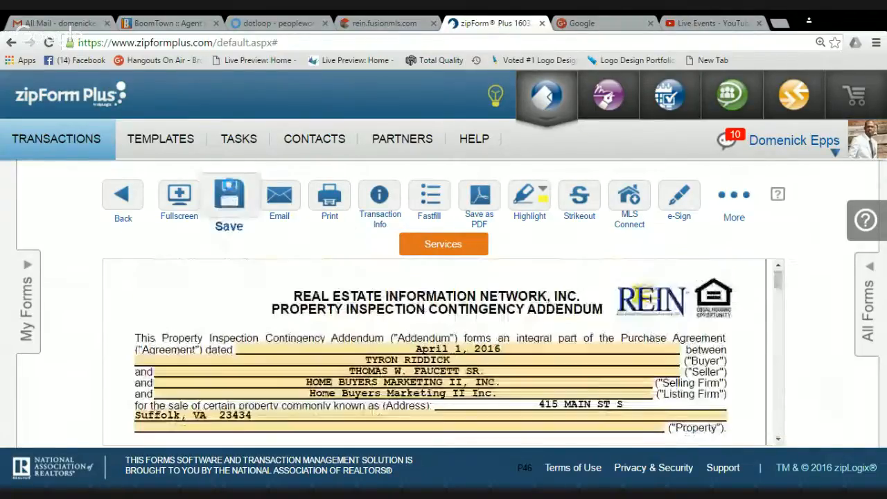
{"action": "left_click", "coordinate": [230, 197]}
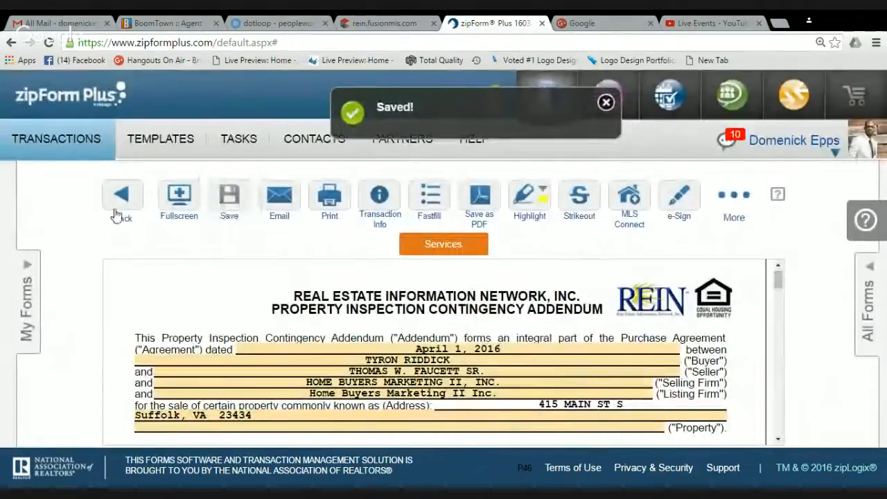
{"action": "left_click", "coordinate": [26, 268]}
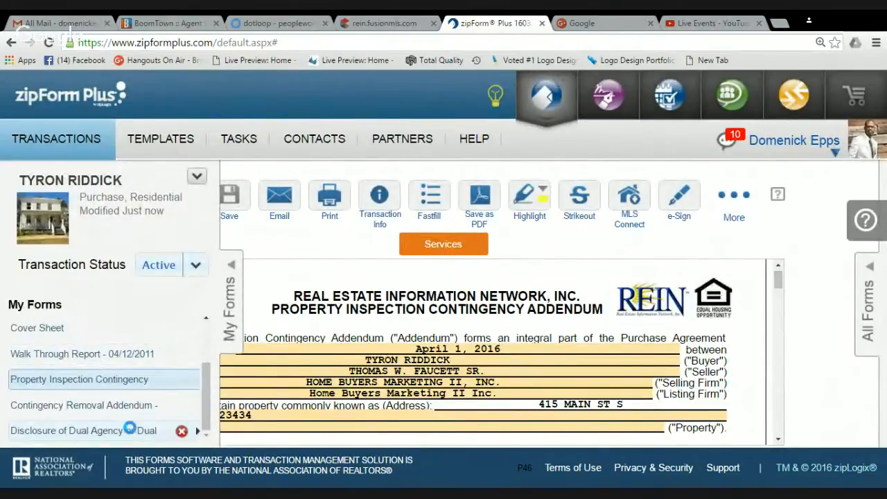
Open the Disclosure of Dual Agency form and enter the licensee's name
{"action": "left_click", "coordinate": [129, 430]}
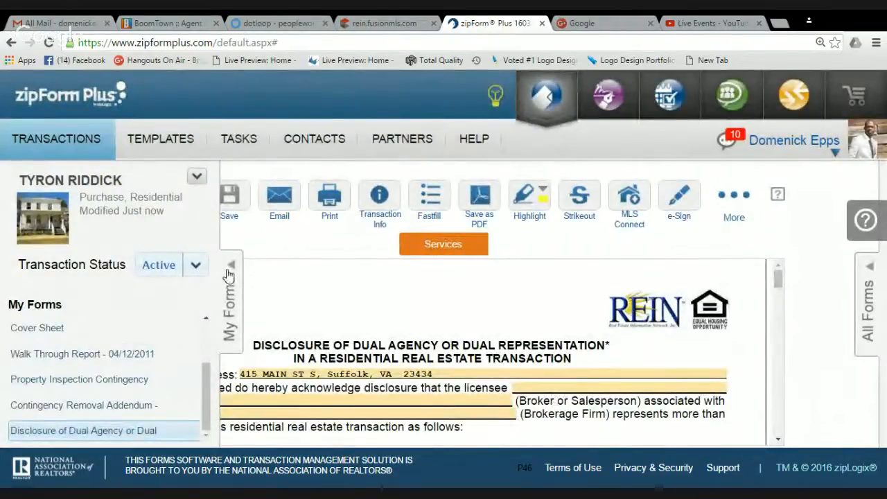
{"action": "left_click", "coordinate": [230, 267]}
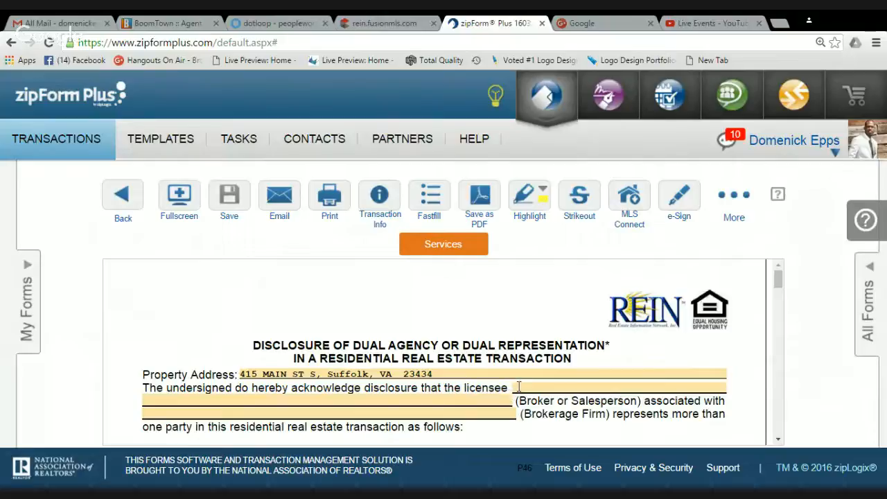
{"action": "left_click", "coordinate": [519, 387]}
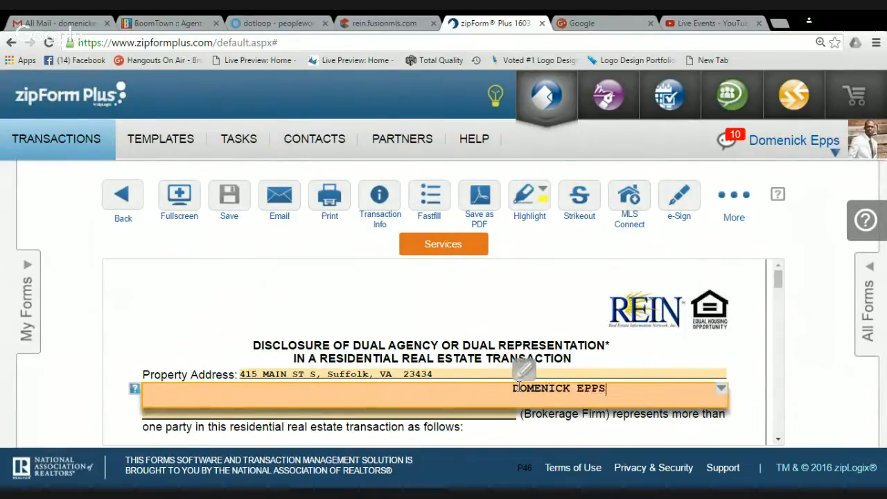
{"action": "key", "text": "Tab"}
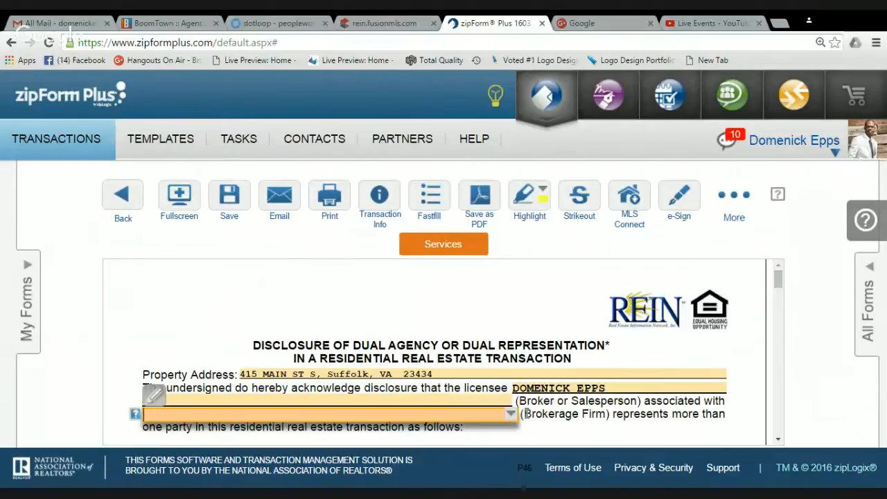
Enter HOME BUYER MARKETING II, INC as the brokerage firm
{"action": "left_click", "coordinate": [512, 415]}
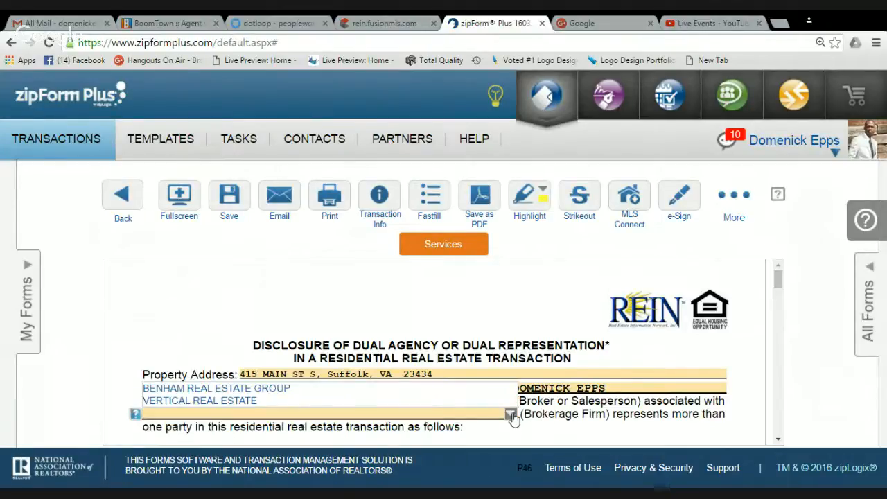
{"action": "left_click", "coordinate": [492, 415]}
{"action": "type", "text": "HOM"}
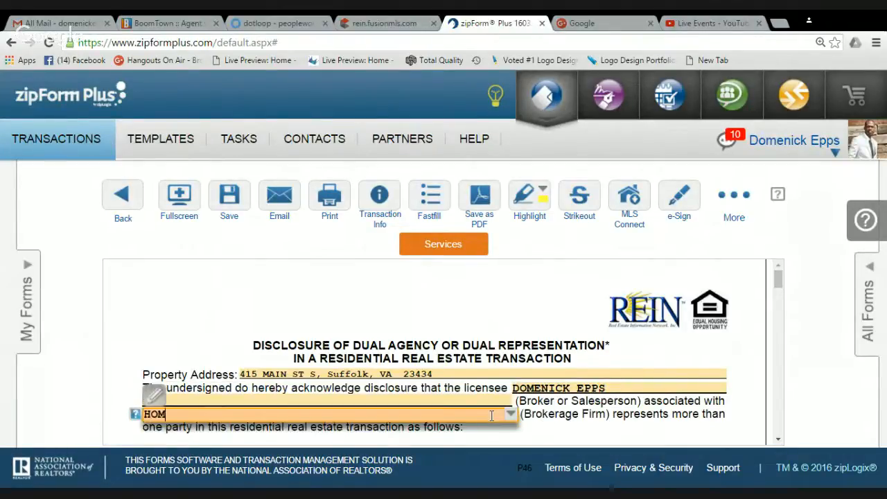
{"action": "type", "text": "E BUYER MARKING"}
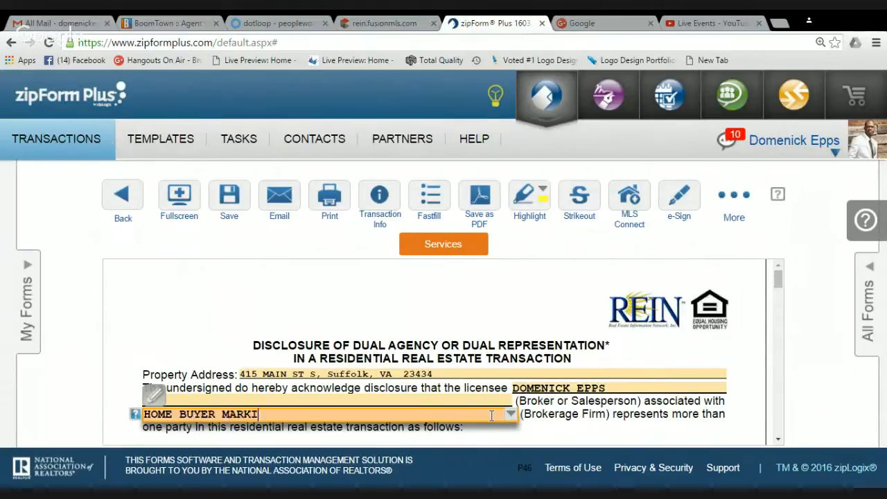
{"action": "key", "text": "BackSpace"}
{"action": "key", "text": "BackSpace"}
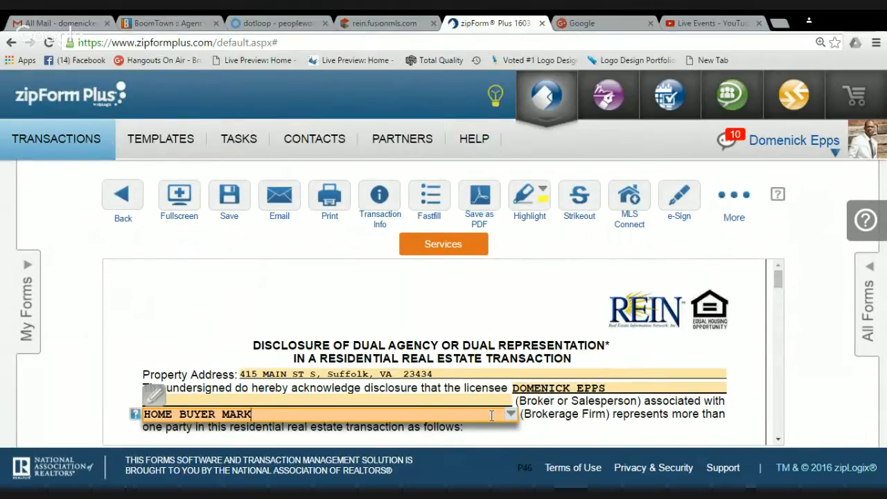
{"action": "type", "text": "ETING II"}
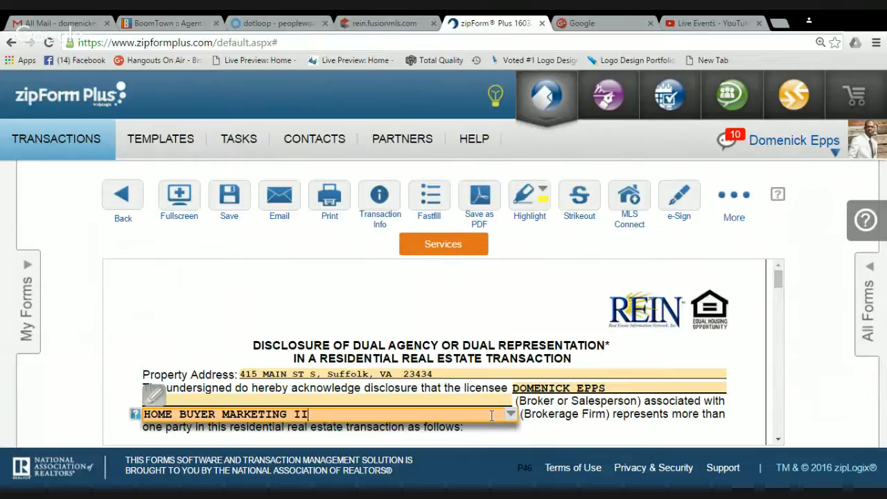
{"action": "type", "text": ", INC"}
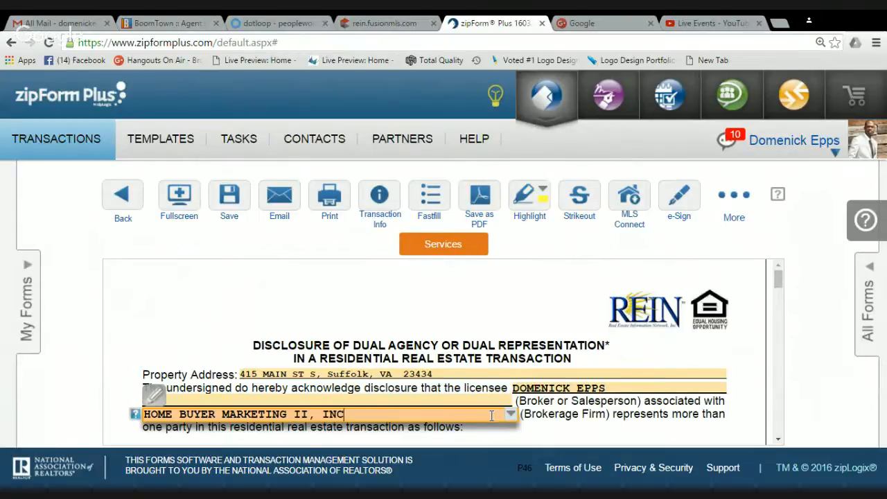
{"action": "left_click", "coordinate": [753, 448]}
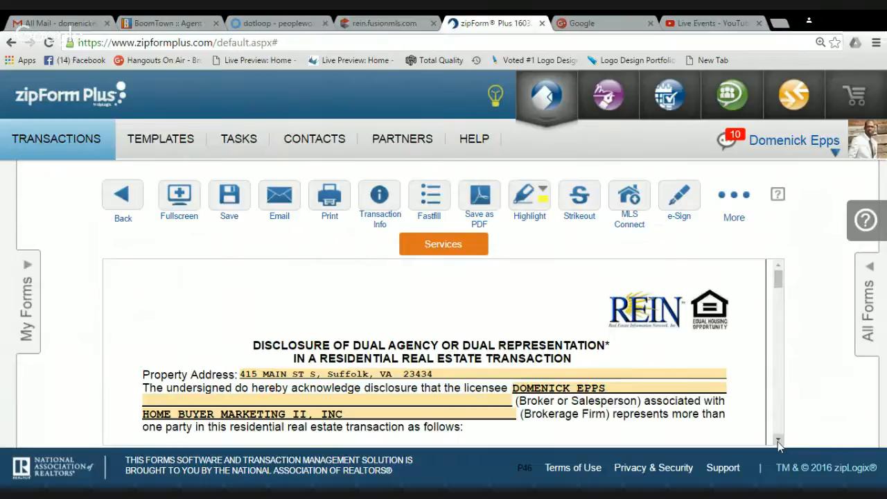
{"action": "left_click", "coordinate": [778, 441]}
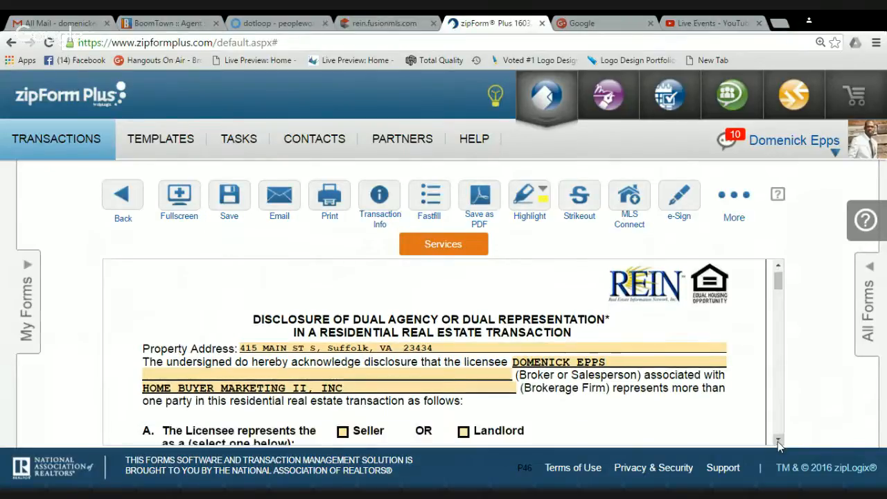
{"action": "left_click", "coordinate": [778, 441]}
Mark the licensee as Standard Agent for the Seller in section A and the Buyer in section B
{"action": "left_click", "coordinate": [778, 442]}
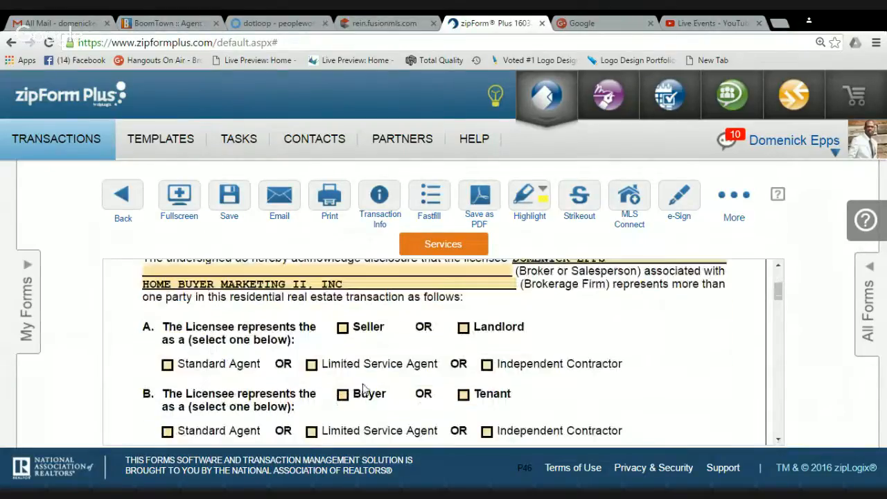
{"action": "left_click", "coordinate": [343, 330]}
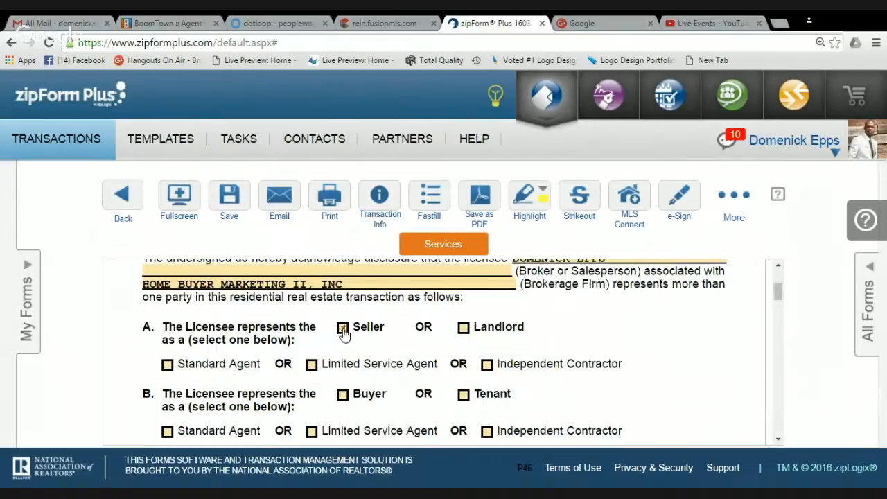
{"action": "left_click", "coordinate": [168, 366]}
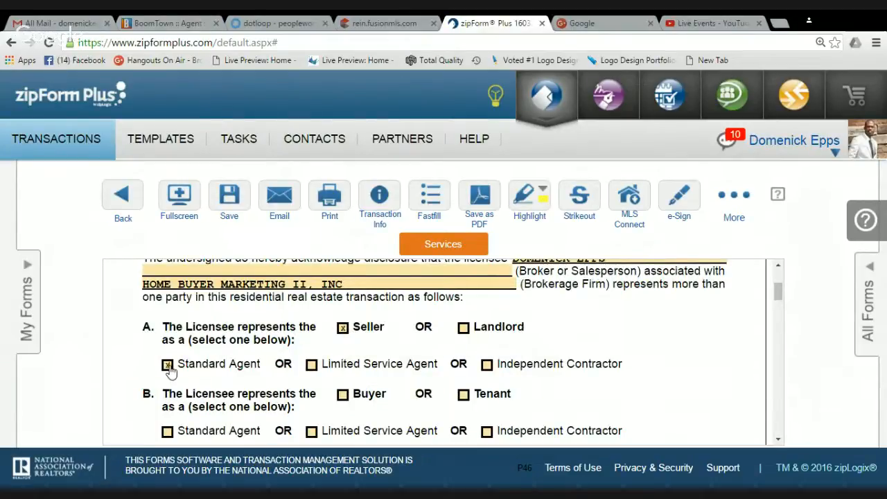
{"action": "left_click", "coordinate": [341, 395]}
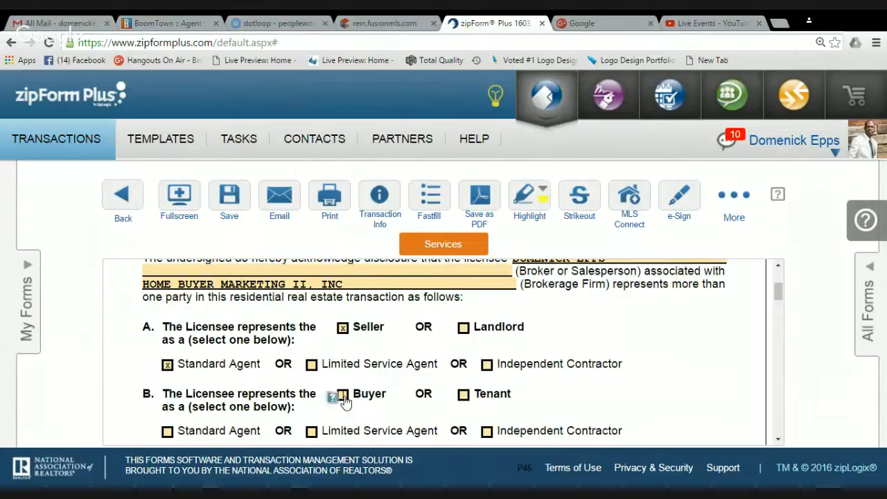
{"action": "left_click", "coordinate": [167, 431]}
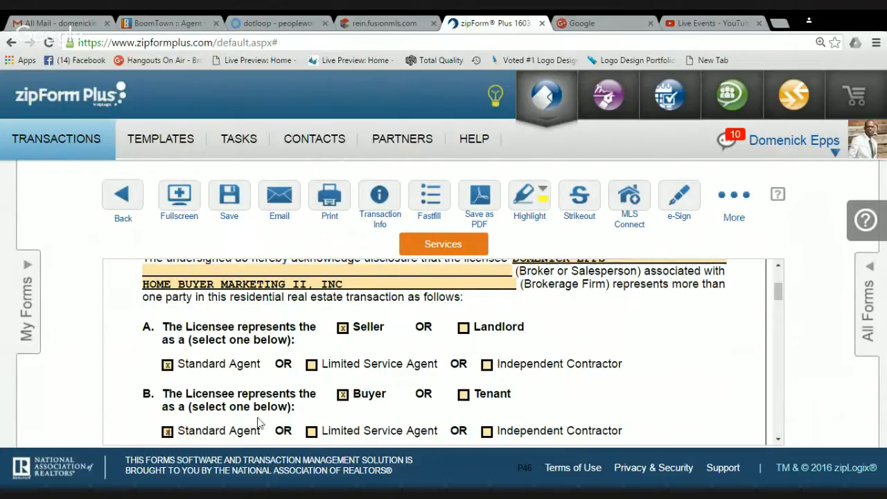
Scroll through the section C disclosure text and save the form
{"action": "left_click", "coordinate": [779, 440]}
{"action": "scroll", "coordinate": [780, 444], "scroll_direction": "down", "scroll_amount": 3}
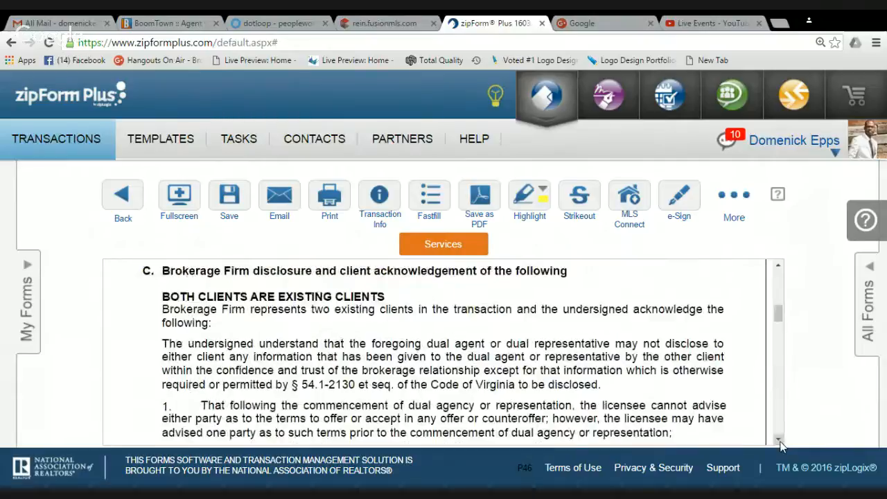
{"action": "mouse_move", "coordinate": [781, 315]}
{"action": "left_mouse_down"}
{"action": "mouse_move", "coordinate": [783, 341]}
{"action": "mouse_move", "coordinate": [782, 306]}
{"action": "left_mouse_up"}
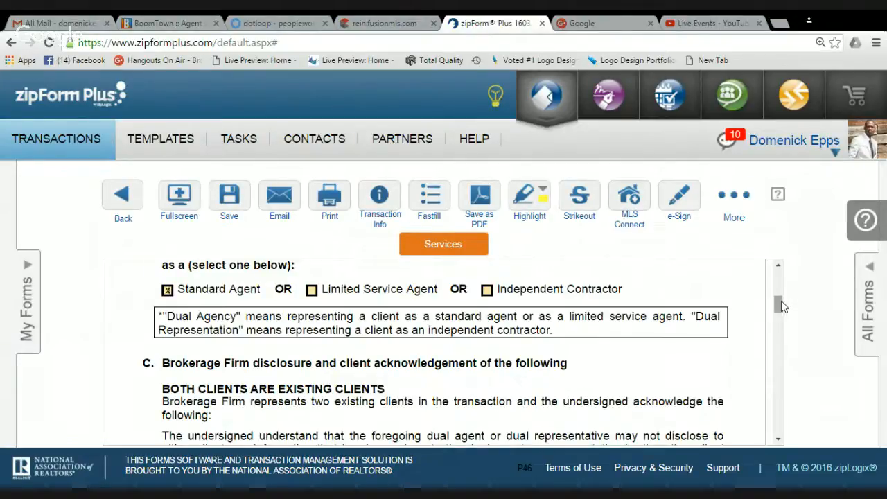
{"action": "left_click_drag", "start_coordinate": [781, 306], "coordinate": [784, 303]}
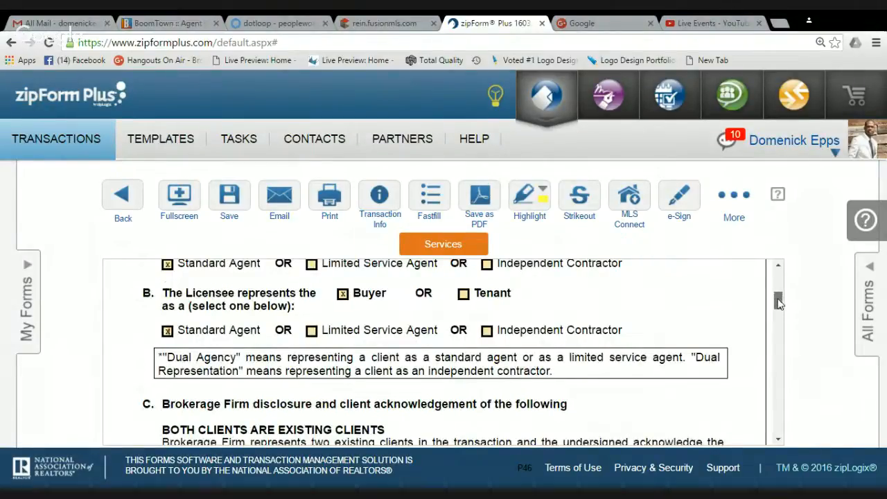
{"action": "left_click_drag", "start_coordinate": [778, 302], "coordinate": [787, 286]}
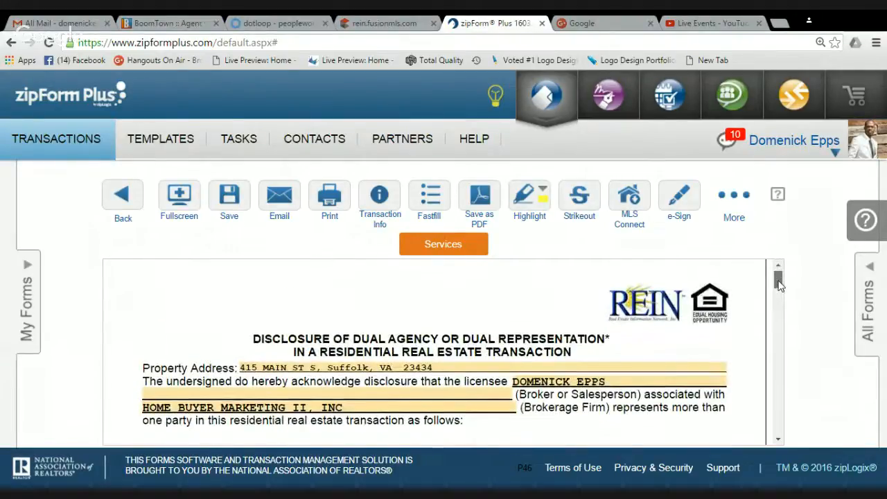
{"action": "left_click_drag", "start_coordinate": [779, 283], "coordinate": [779, 378]}
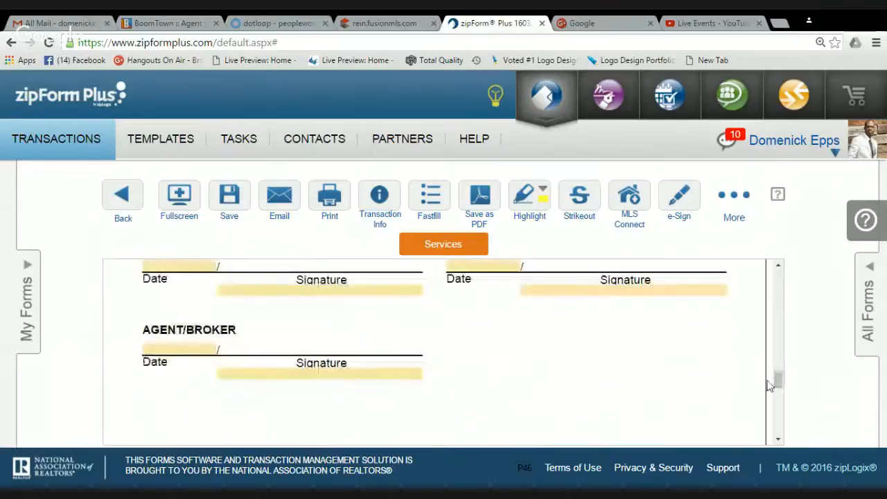
{"action": "left_click", "coordinate": [229, 198]}
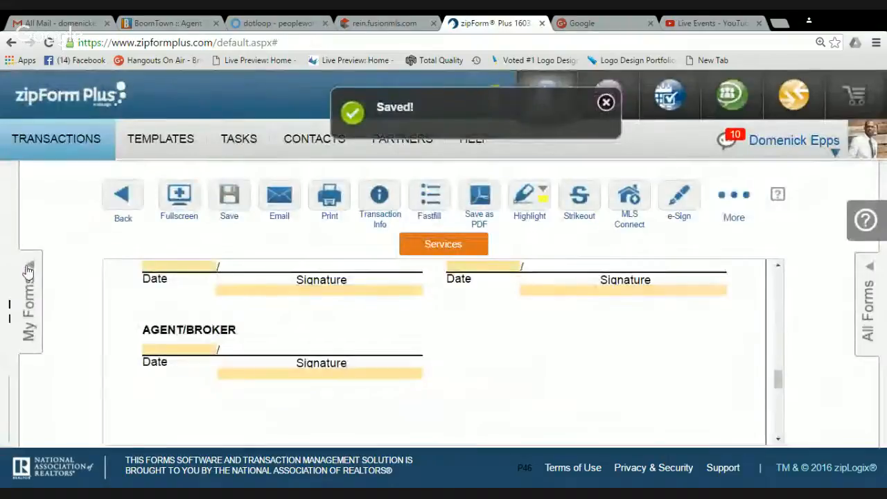
Choose Sign multiple forms from the e-Sign menu in the My Forms panel
{"action": "left_click", "coordinate": [26, 278]}
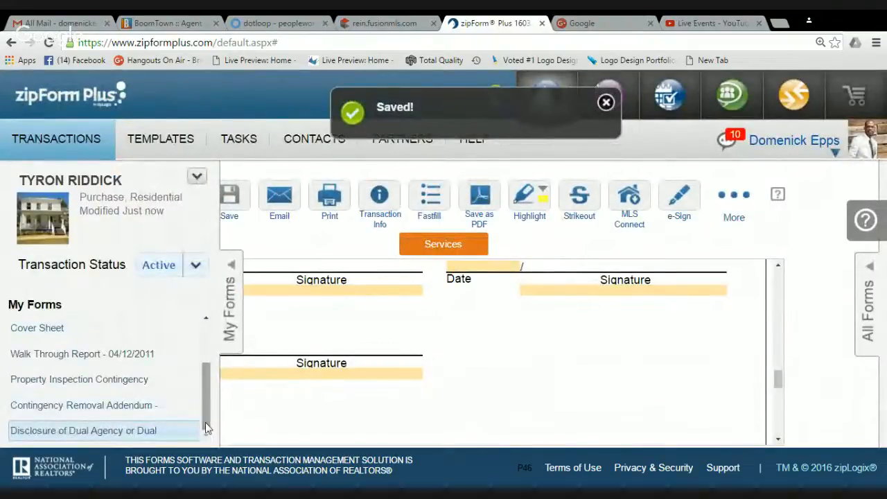
{"action": "mouse_move", "coordinate": [685, 203]}
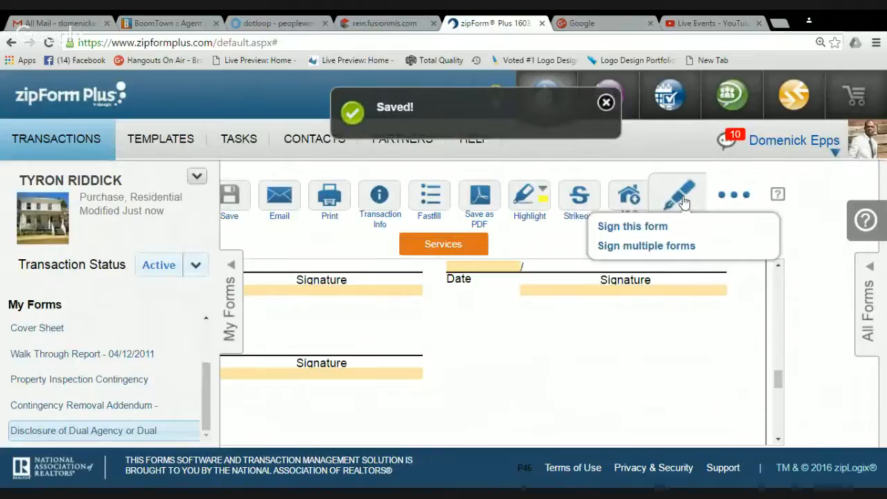
{"action": "left_click", "coordinate": [670, 247]}
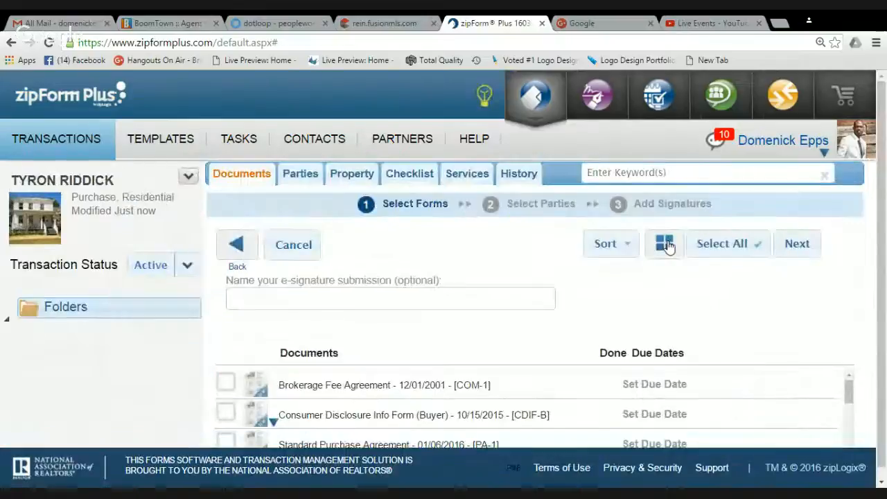
Name the e-signature submission with the client's name followed by OFFER
{"action": "left_click", "coordinate": [439, 299]}
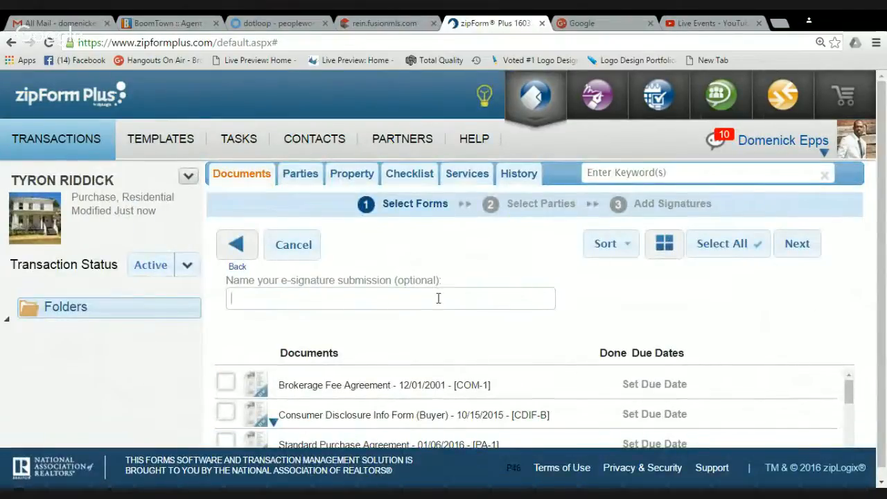
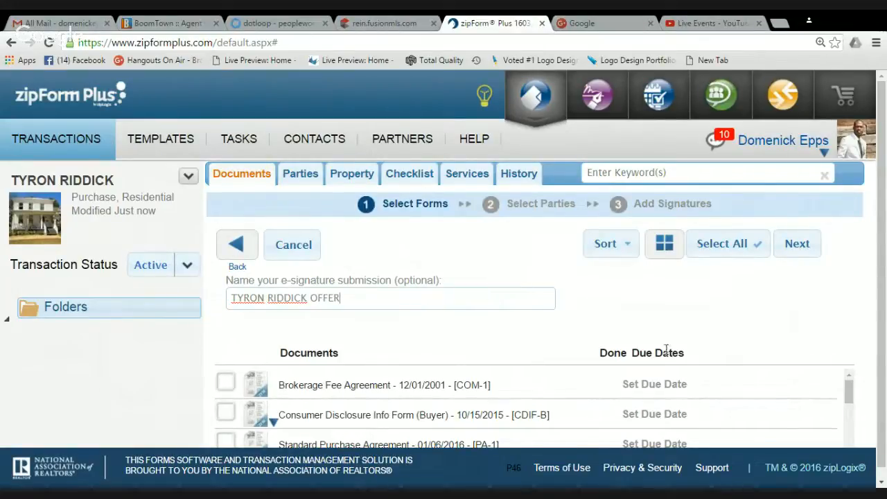
Select the Brokerage Fee Agreement, Consumer Disclosure Info Form and Standard Purchase Agreement
{"action": "left_click", "coordinate": [226, 383]}
{"action": "left_click", "coordinate": [228, 413]}
{"action": "left_click", "coordinate": [229, 441]}
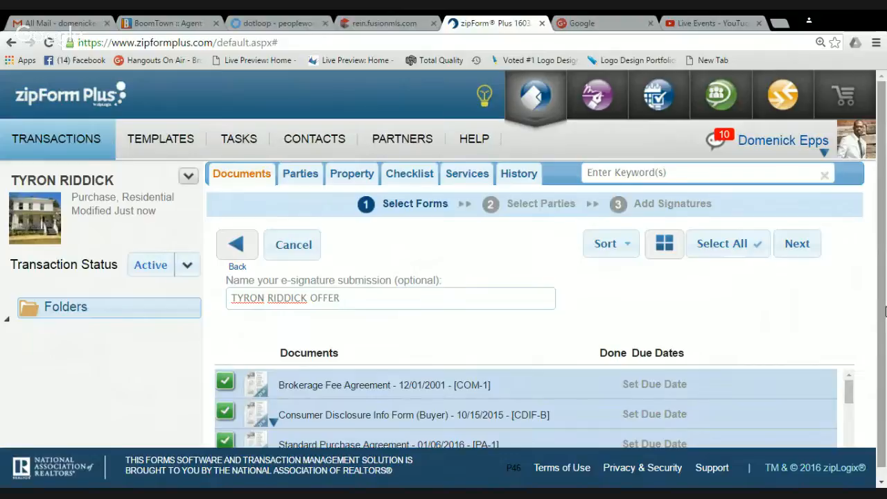
{"action": "scroll", "coordinate": [885, 311], "scroll_direction": "down", "scroll_amount": 1}
{"action": "mouse_move", "coordinate": [850, 383]}
{"action": "left_mouse_down"}
{"action": "mouse_move", "coordinate": [850, 392]}
{"action": "mouse_move", "coordinate": [851, 382]}
{"action": "left_mouse_up"}
{"action": "left_click", "coordinate": [226, 376]}
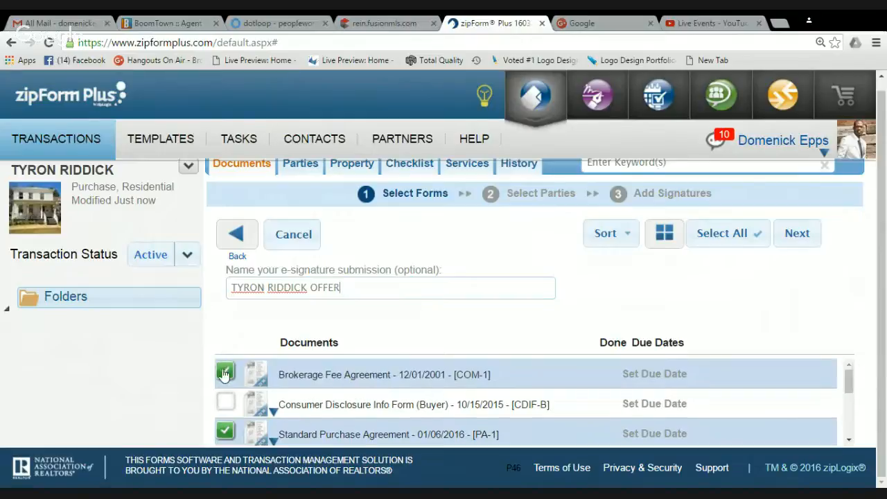
{"action": "left_click", "coordinate": [225, 401]}
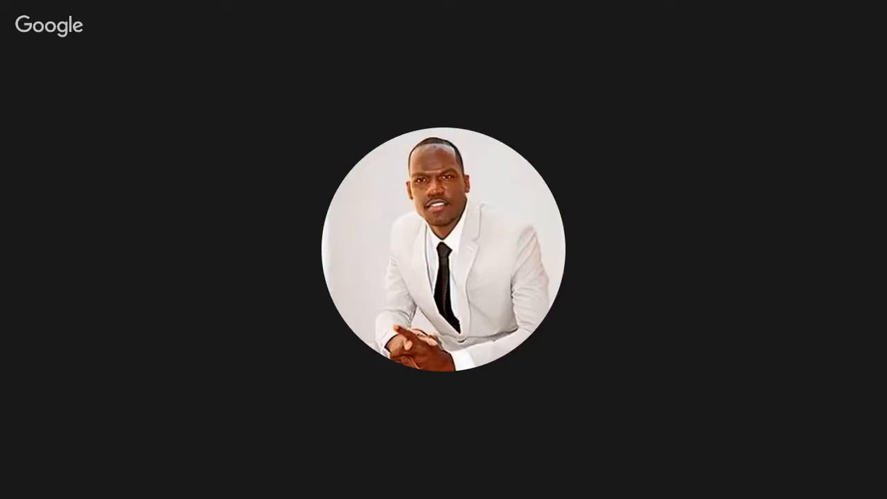